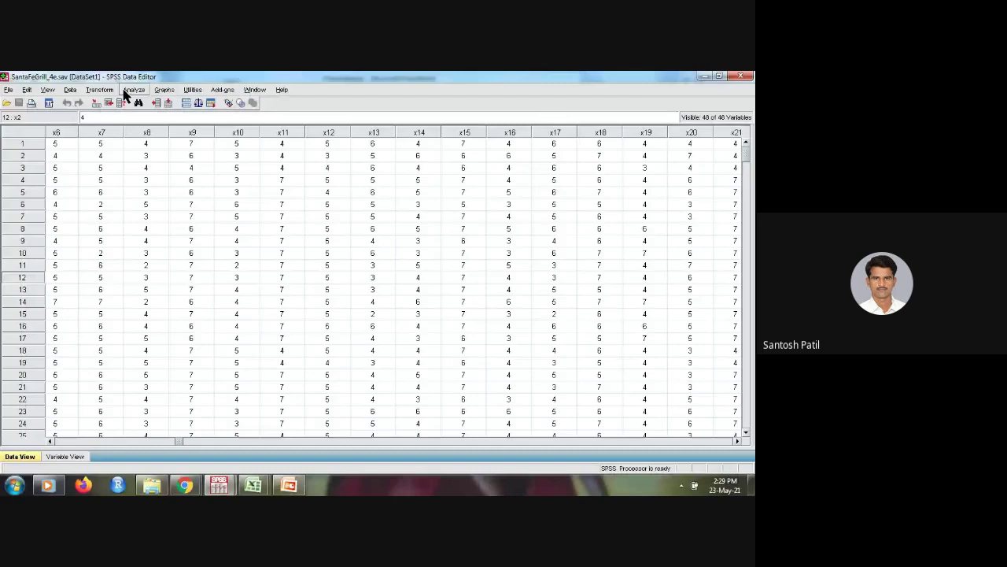
- Start a data-reduction Factor analysis and add variables X12 through X21 to its analysis variables
left_click(126, 91)
mouse_move(133, 254)
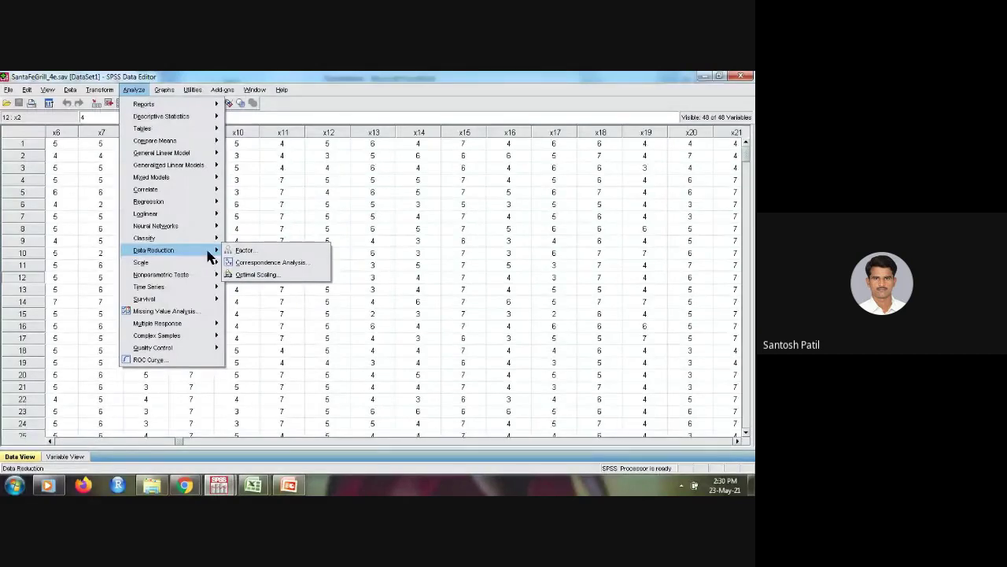
left_click(241, 250)
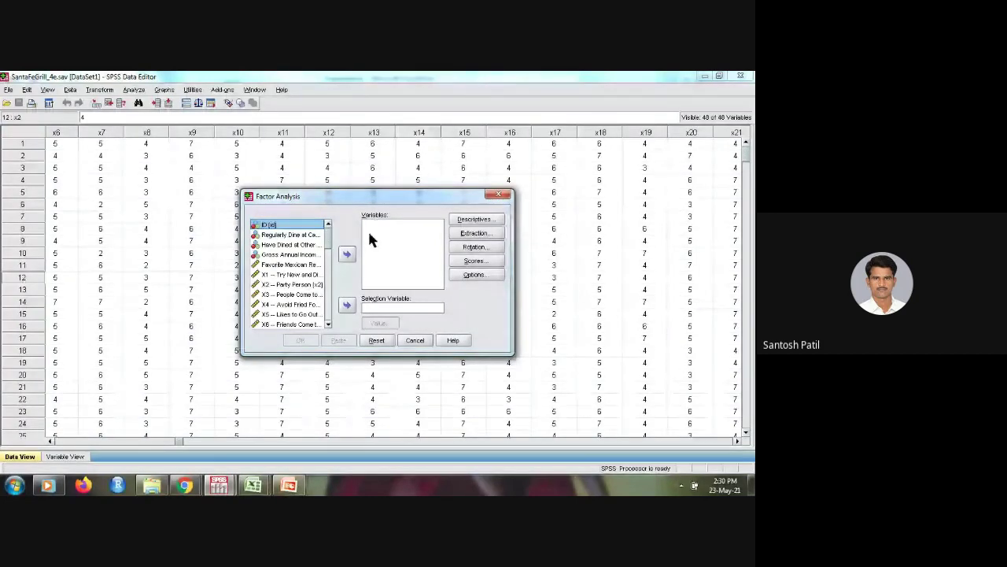
scroll(307, 290, "down", 3)
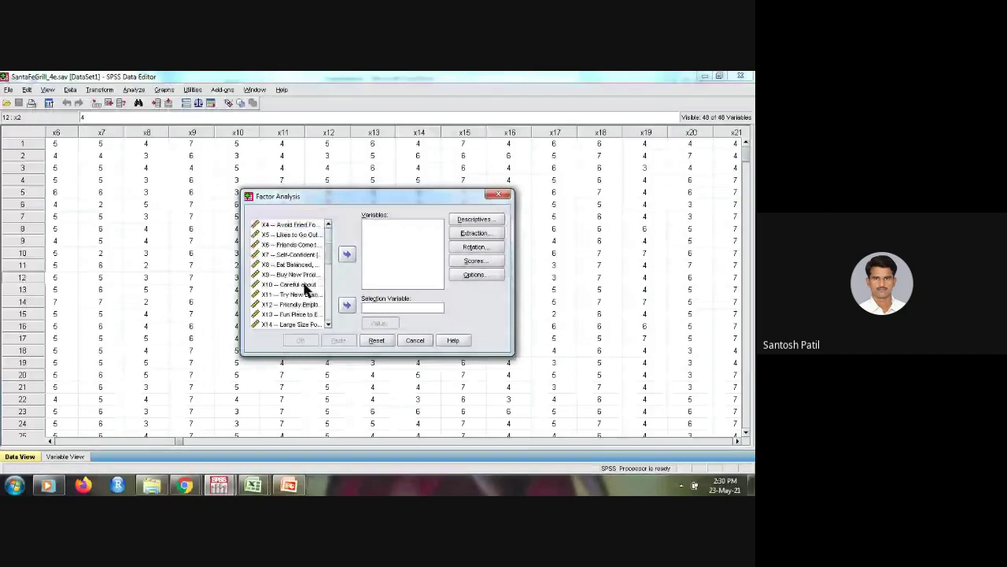
scroll(306, 290, "down", 4)
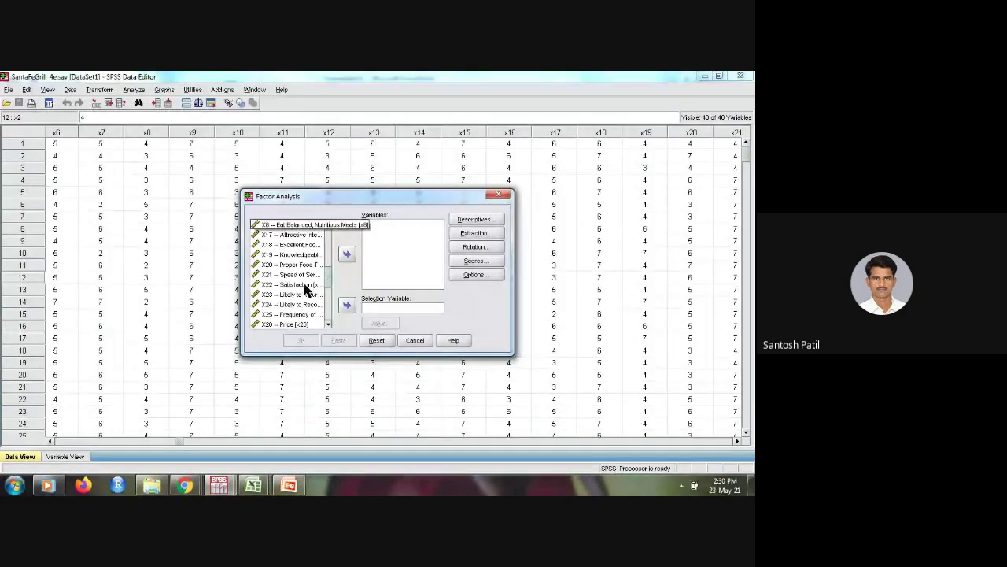
left_click(291, 234)
scroll(287, 255, "up", 1)
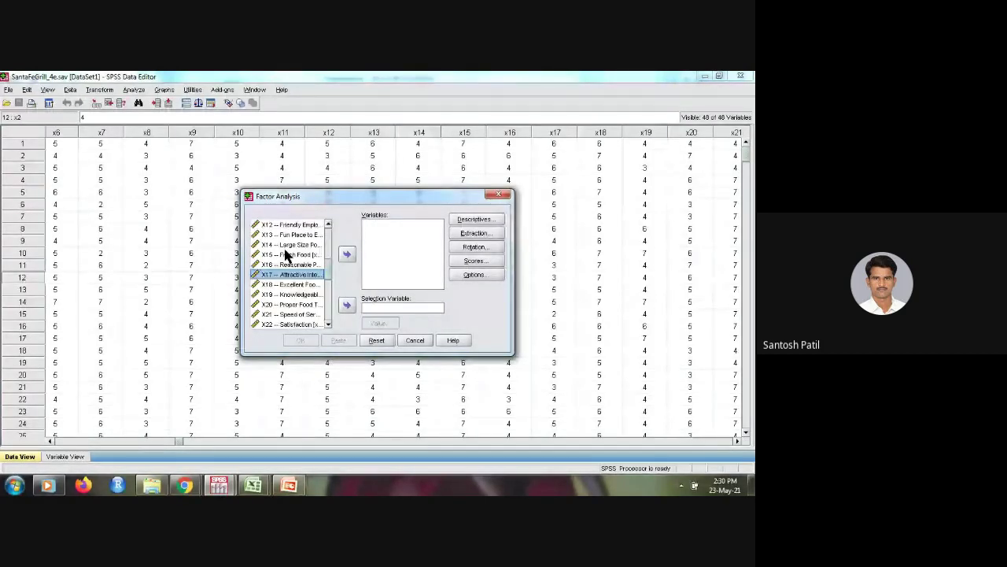
left_click(290, 226)
left_click_drag(289, 232, 293, 244)
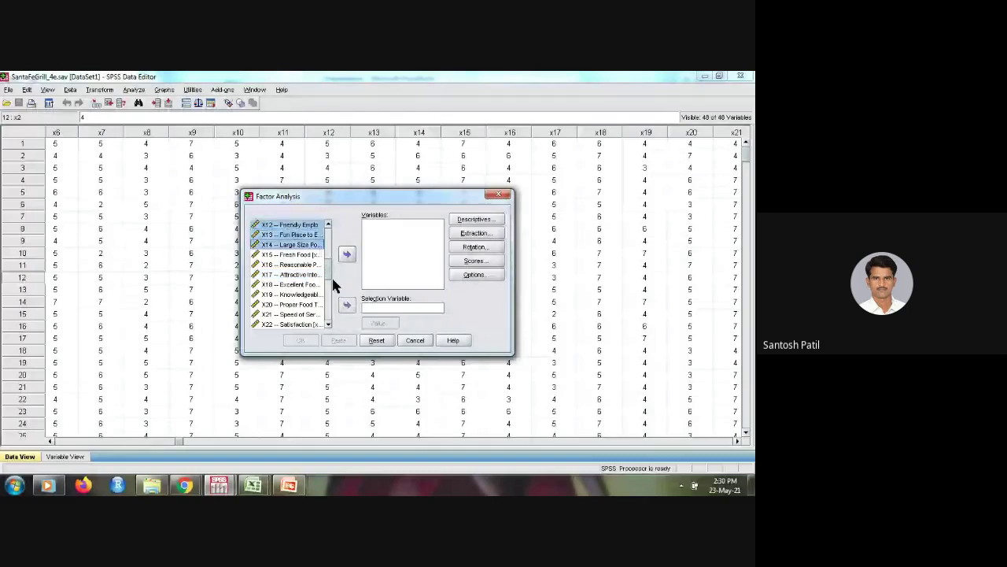
left_click_drag(333, 280, 334, 293)
left_click(346, 253)
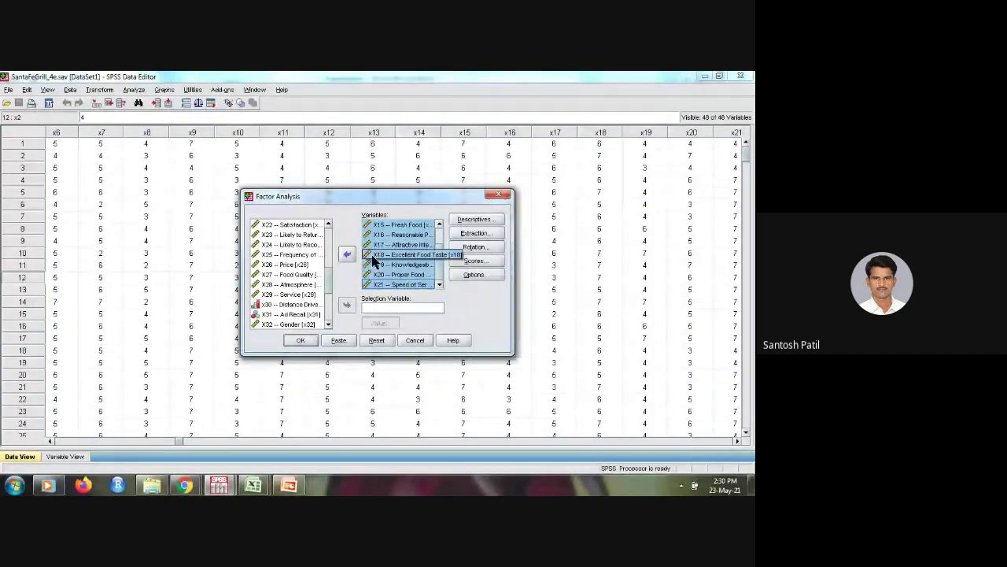
- Include the KMO and Bartlett's test of sphericity in the factor analysis descriptives
left_click(477, 219)
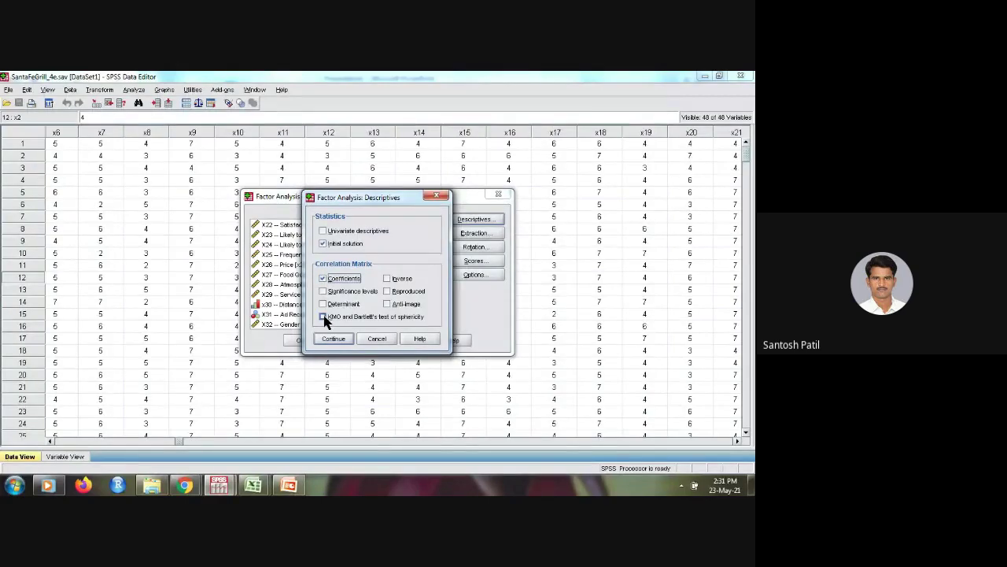
left_click(323, 316)
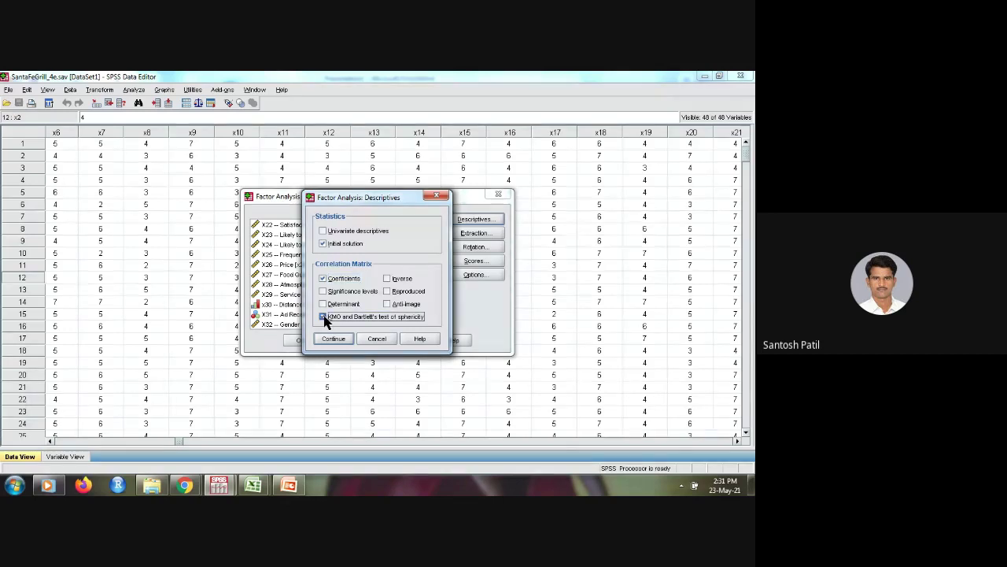
left_click(328, 338)
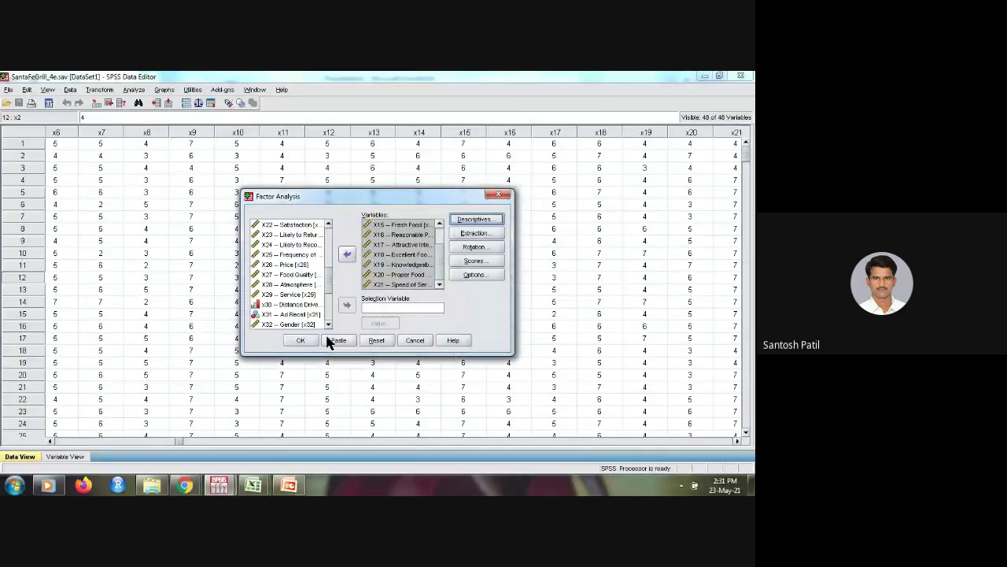
- Configure extraction with Principal components, a scree plot, and eigenvalues over 1 as the extraction criterion
left_click(476, 232)
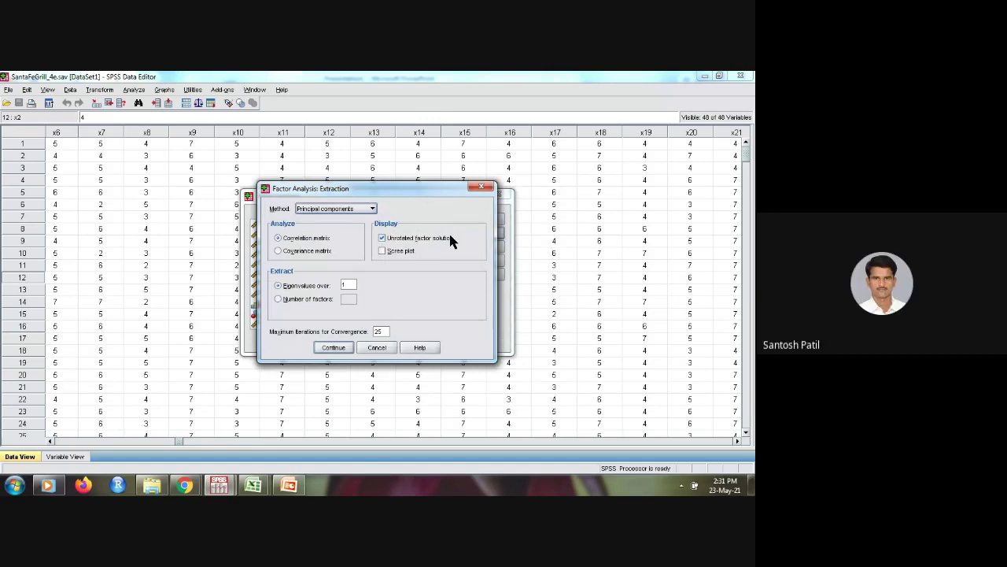
left_click(371, 209)
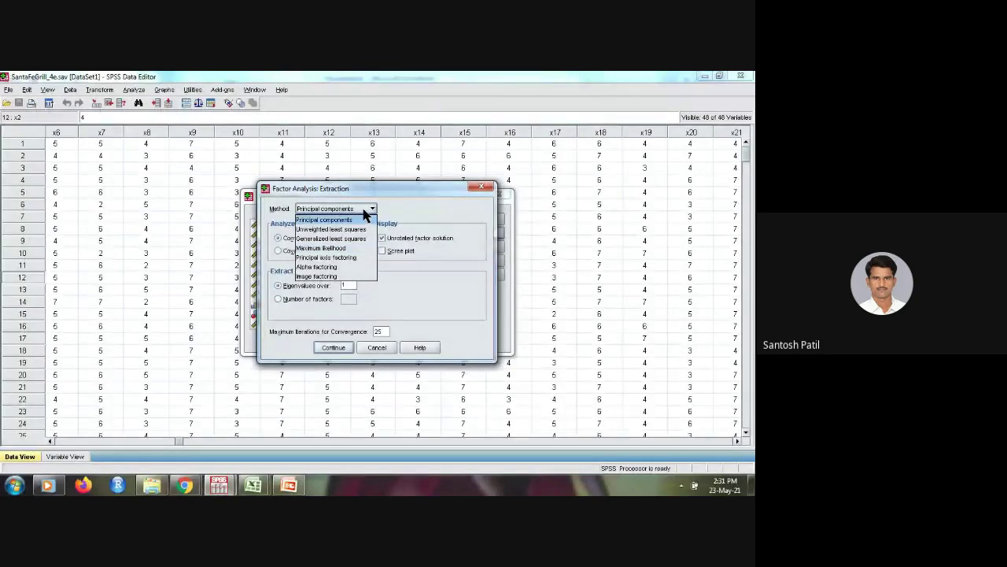
left_click(363, 211)
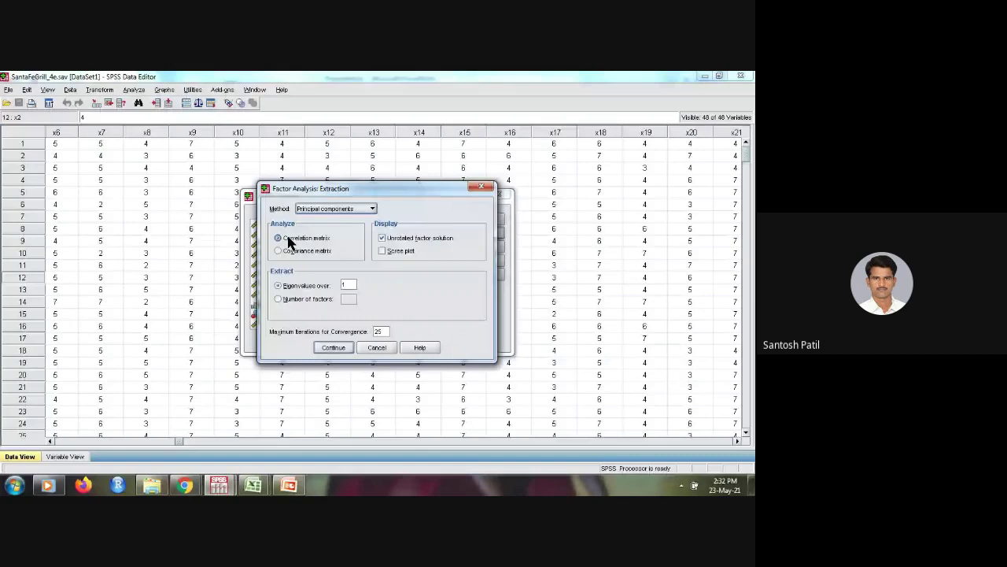
left_click(384, 250)
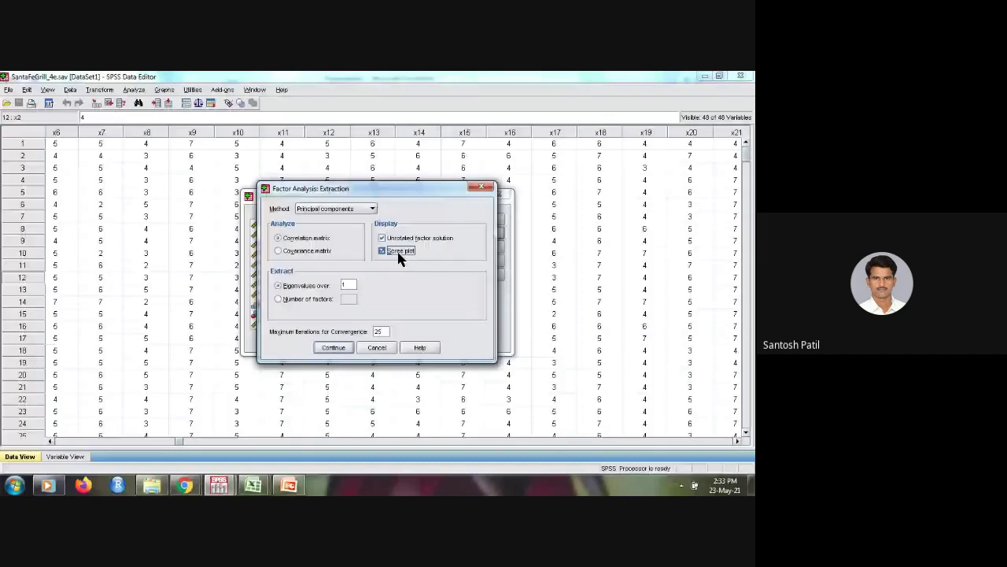
left_click(321, 303)
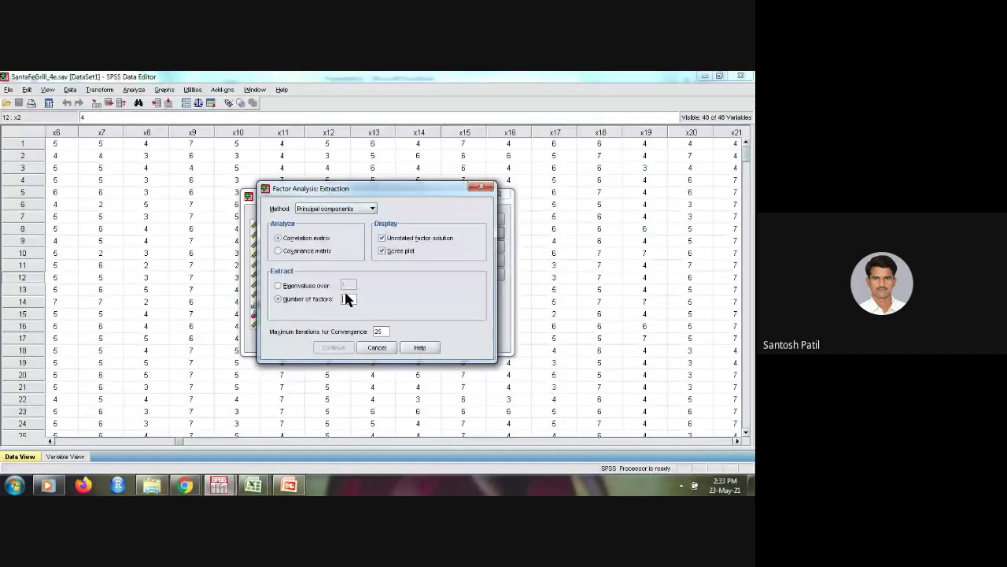
left_click(297, 286)
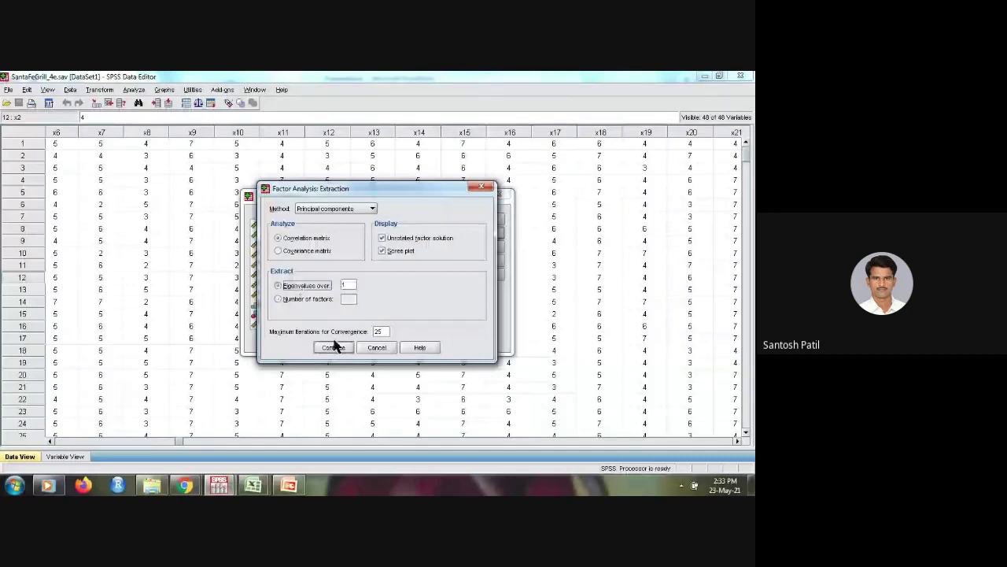
left_click(335, 347)
- Set the rotation method to Varimax and include loading plots with the rotated solution
left_click(476, 247)
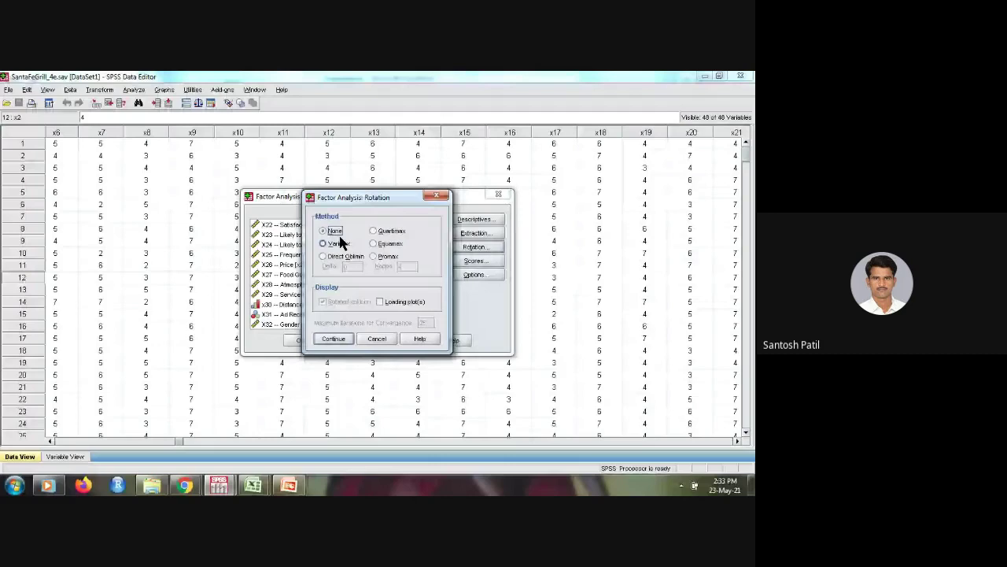
left_click(341, 243)
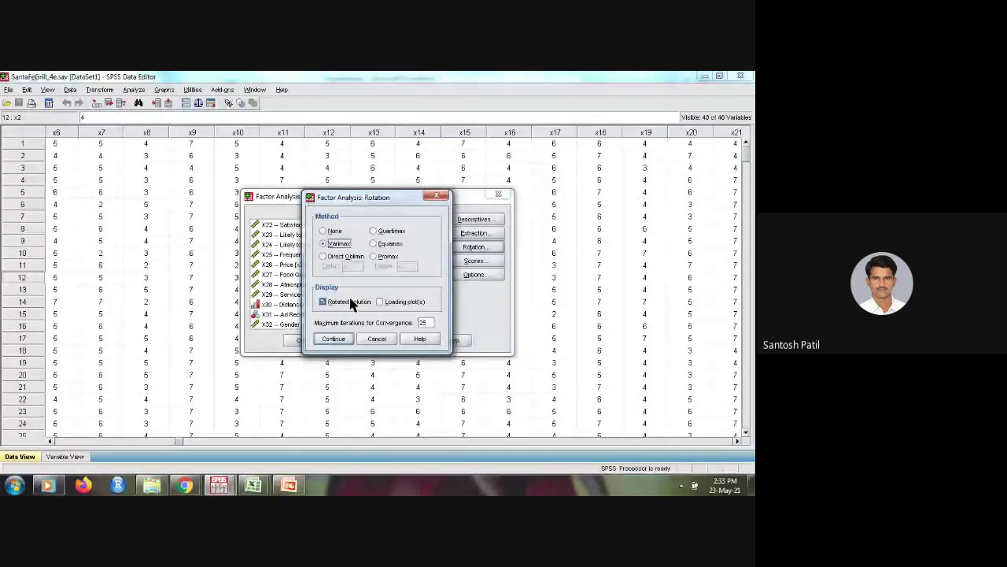
left_click(382, 304)
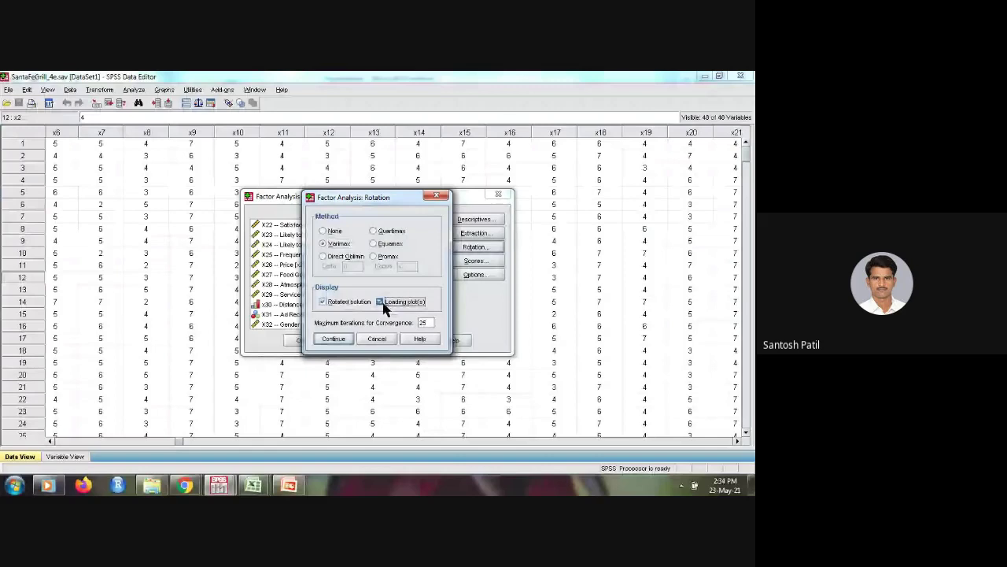
left_click(334, 338)
- Save the factor scores as variables using the Regression method
left_click(458, 262)
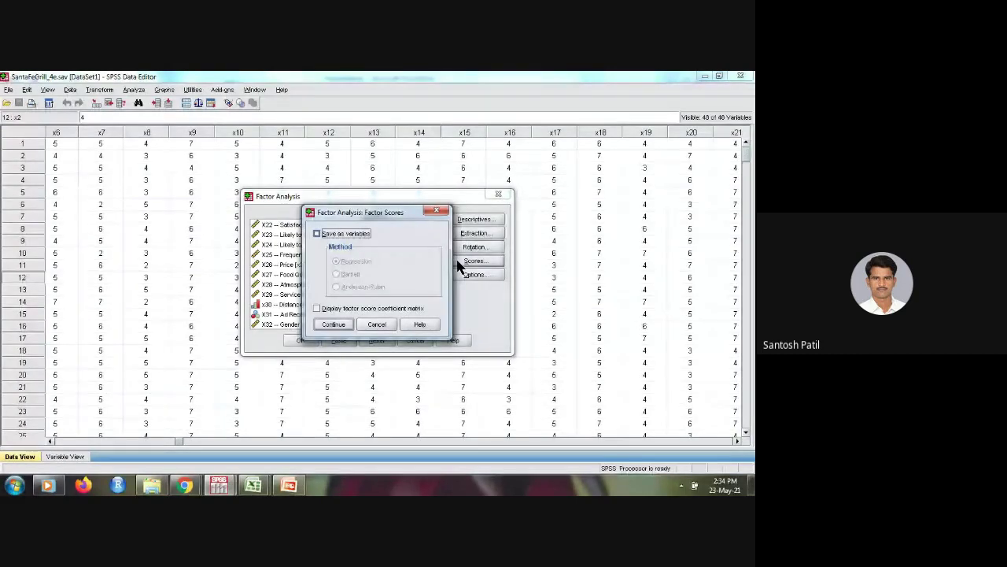
left_click(345, 234)
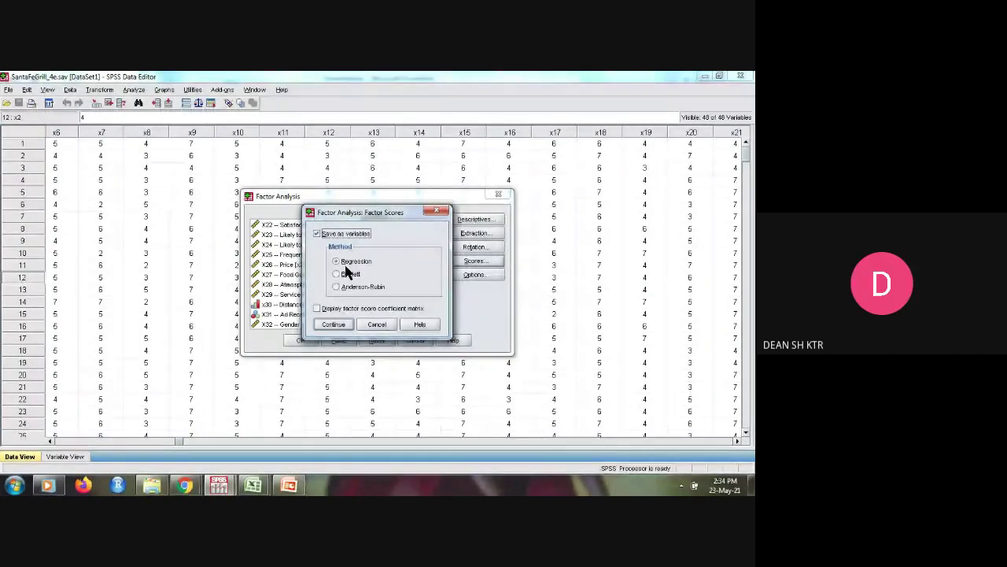
left_click(334, 324)
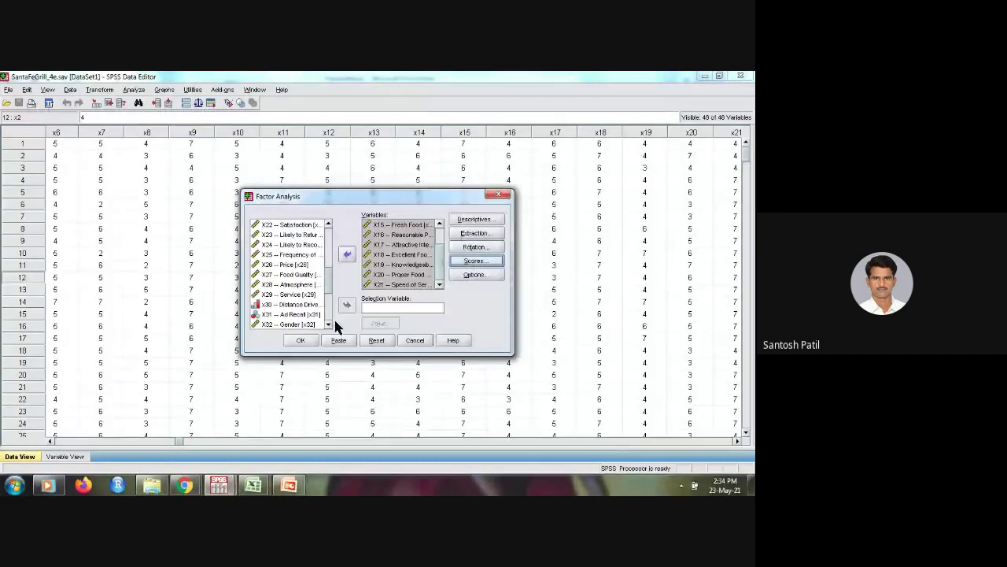
- Run the factor analysis and review its FACTOR command syntax in the output log
left_click(296, 339)
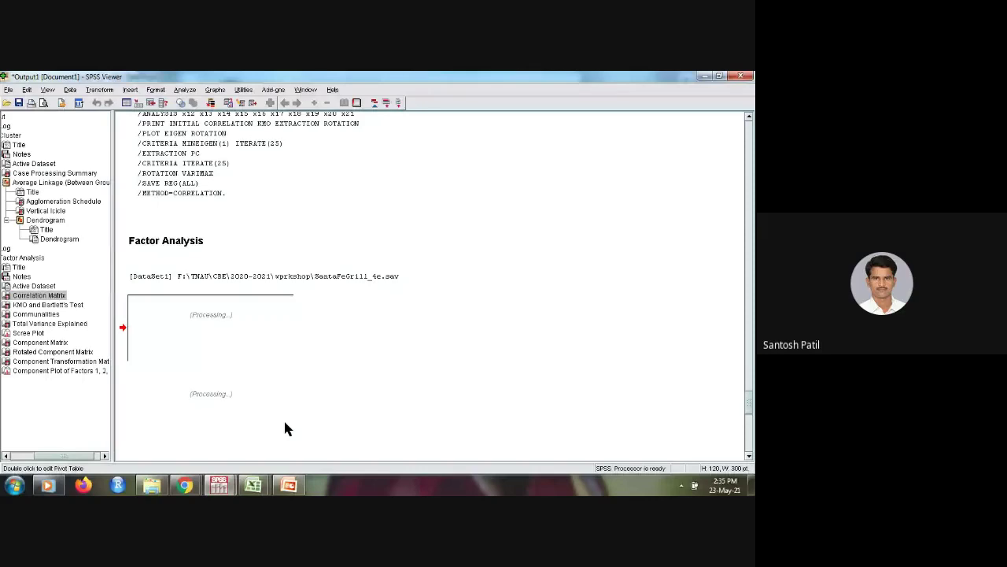
scroll(285, 428, "up", 1)
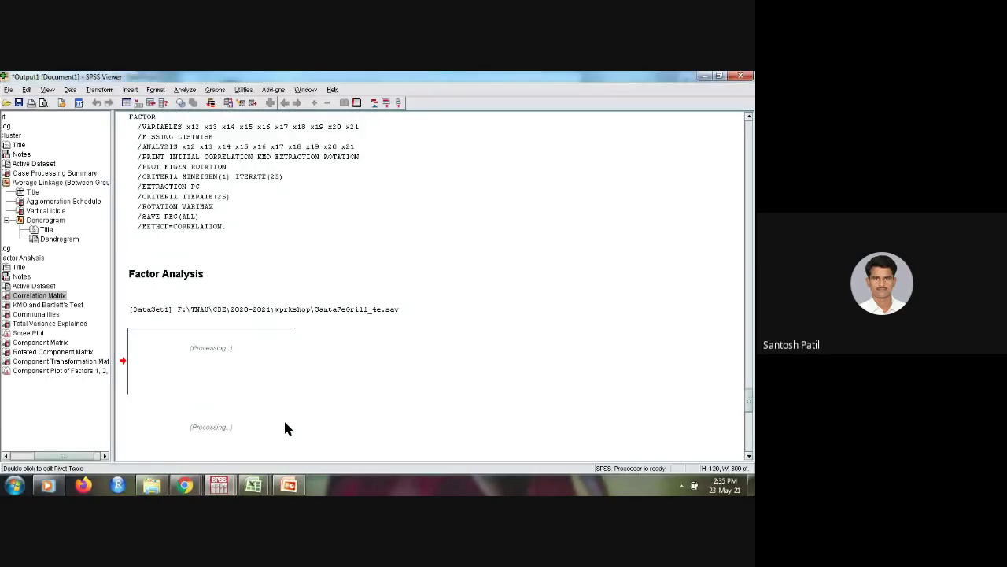
scroll(229, 281, "up", 2)
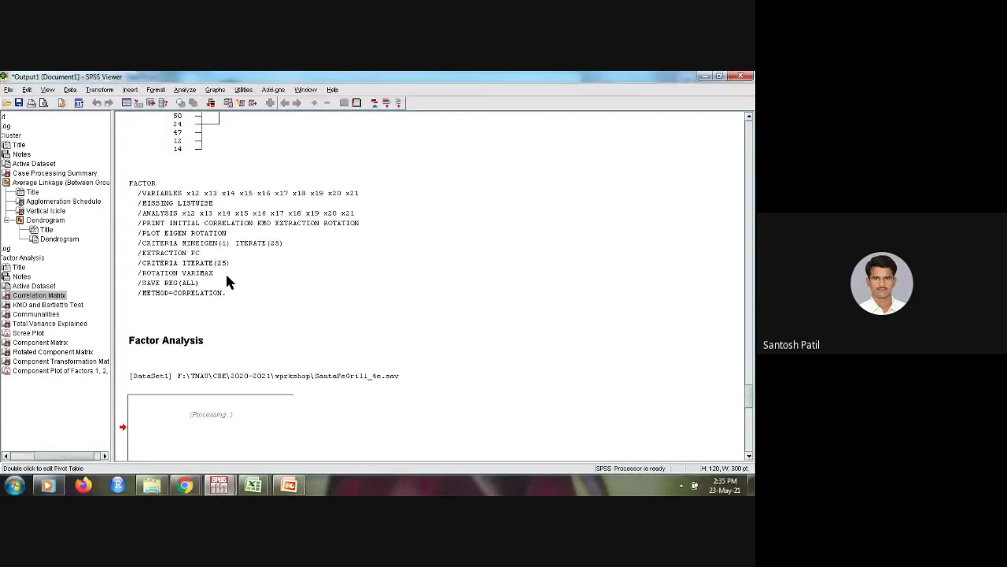
left_click(226, 229)
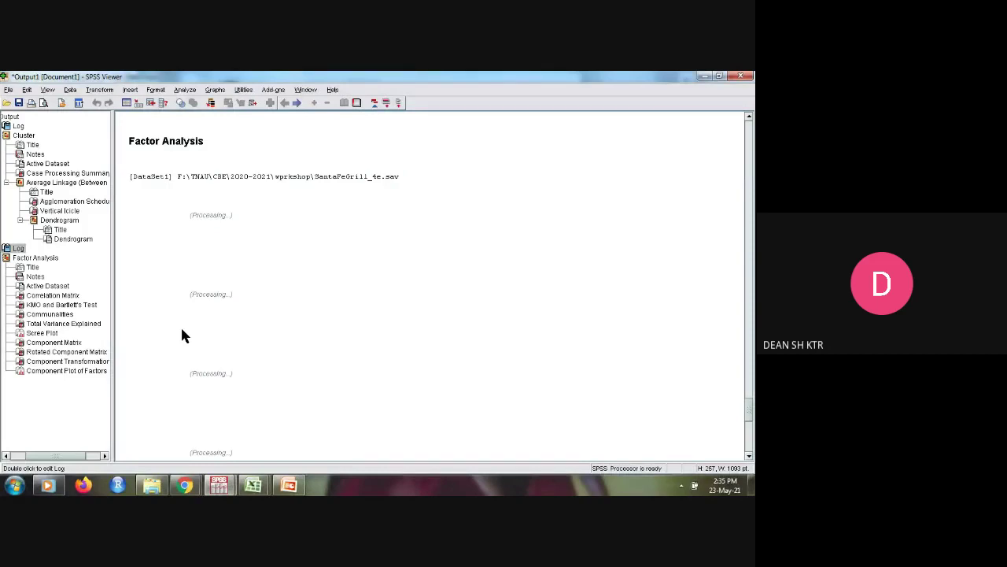
- Switch to the PowerPoint presentation, play the slide recapping the factor analysis dialogs through all its screenshots, and end the slide show
mouse_move(293, 489)
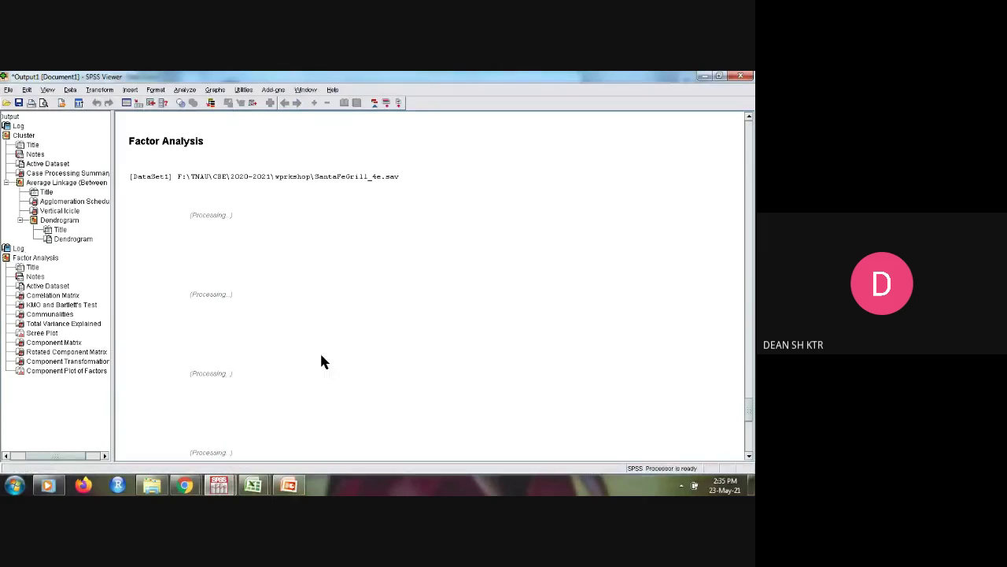
left_click(291, 486)
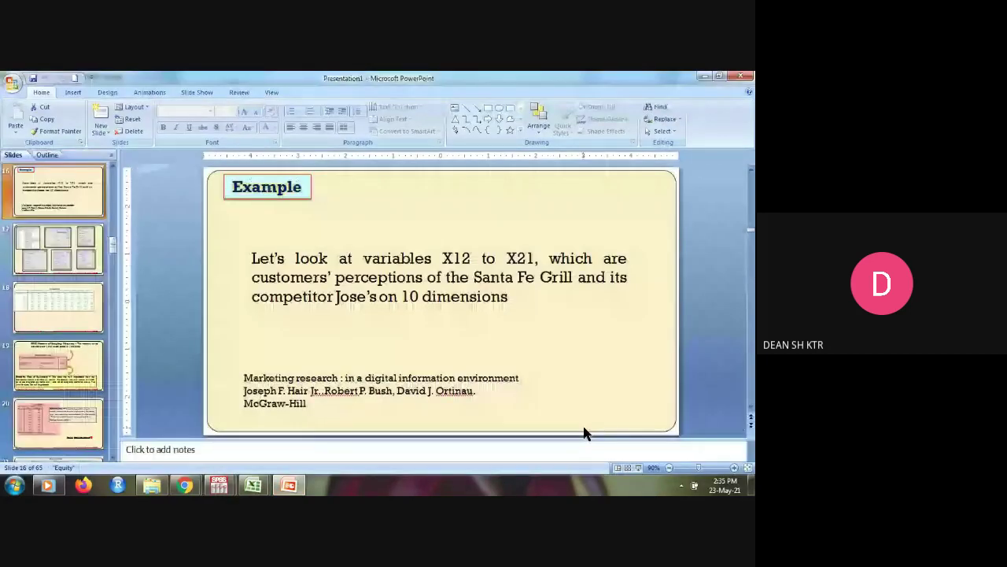
left_click(639, 469)
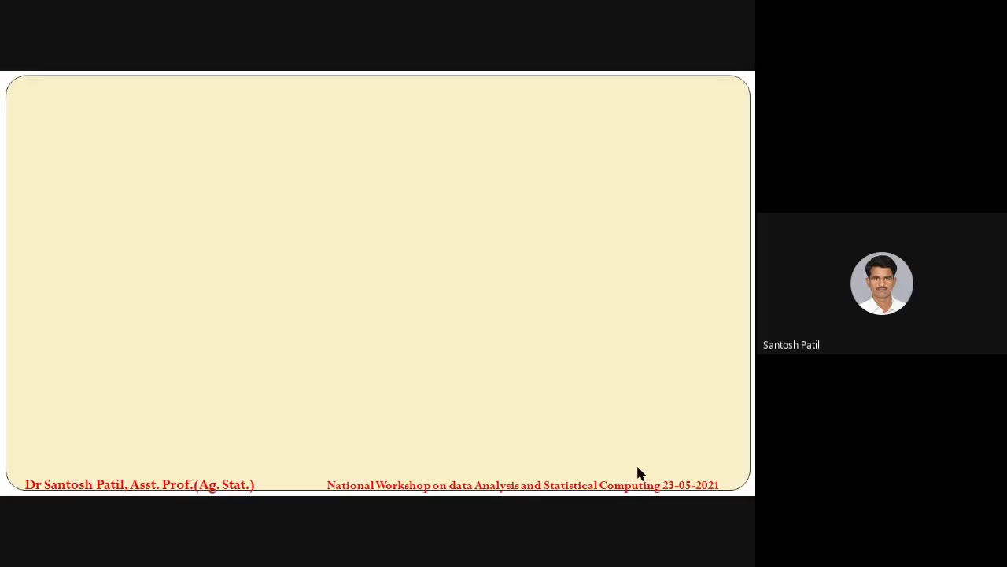
left_click(637, 465)
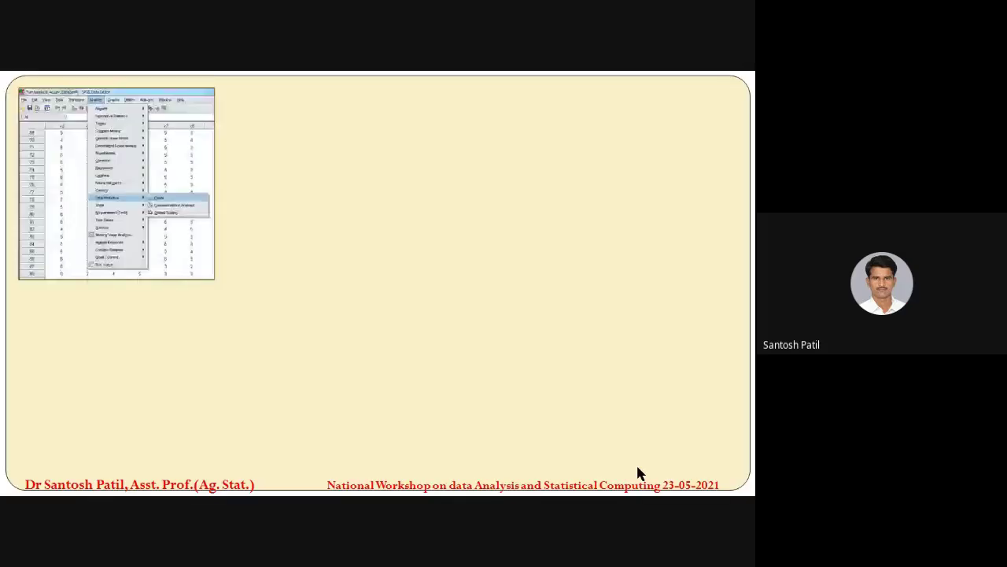
left_click(638, 467)
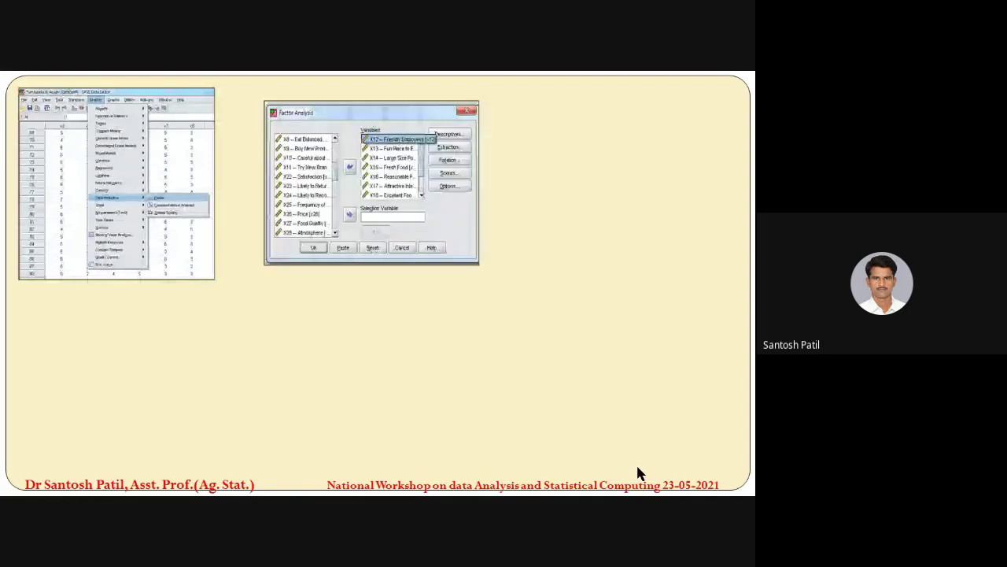
left_click(638, 473)
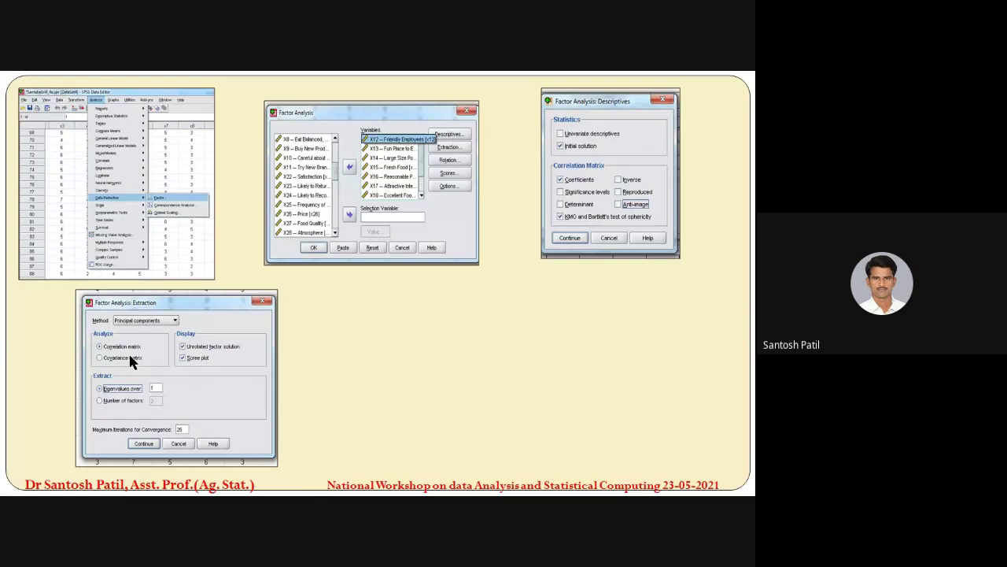
left_click(147, 428)
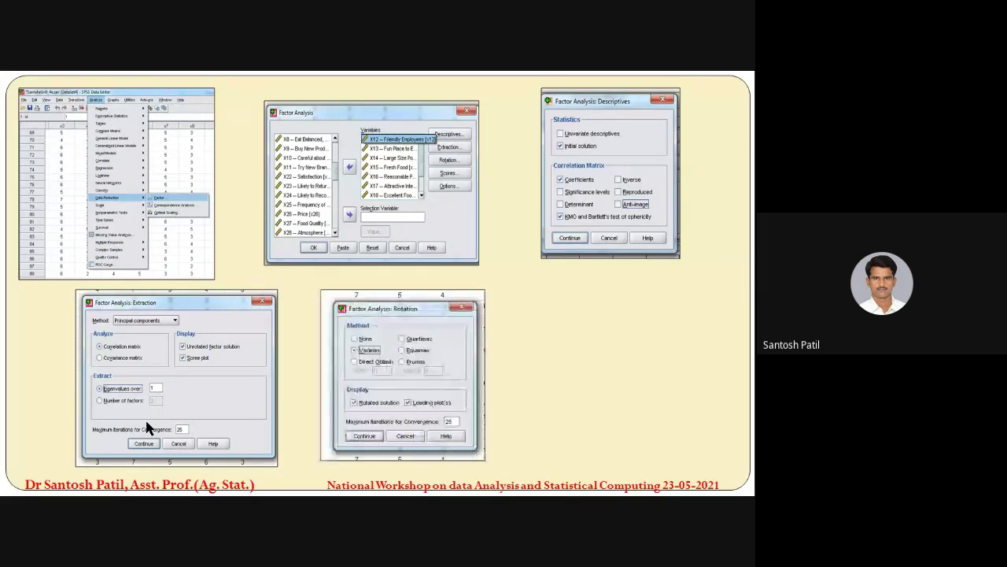
left_click(147, 428)
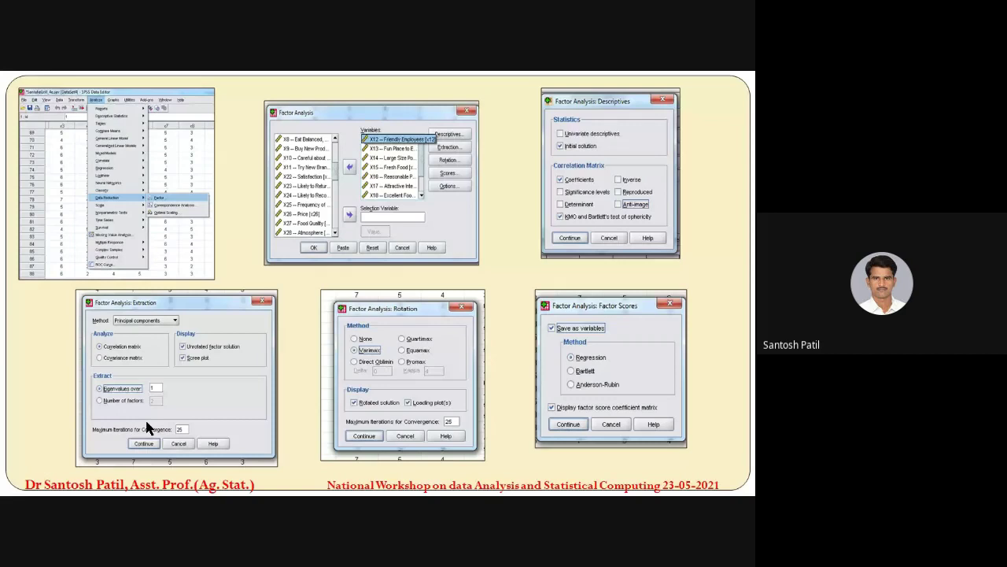
key("Escape")
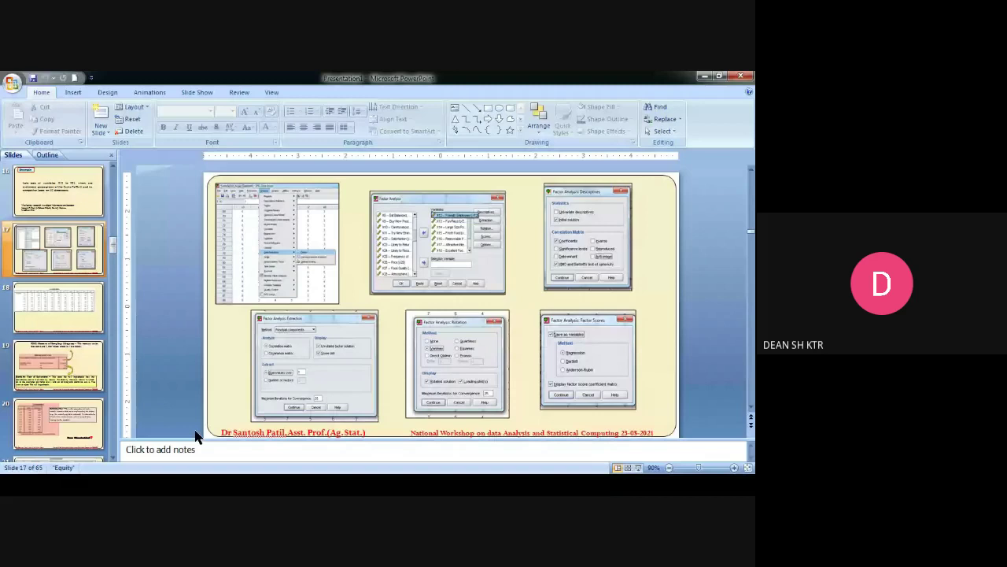
- Switch to the SPSS output viewer to check the factor analysis tables, then replay the PowerPoint slide recapping the factor analysis dialogs
key("alt+Tab")
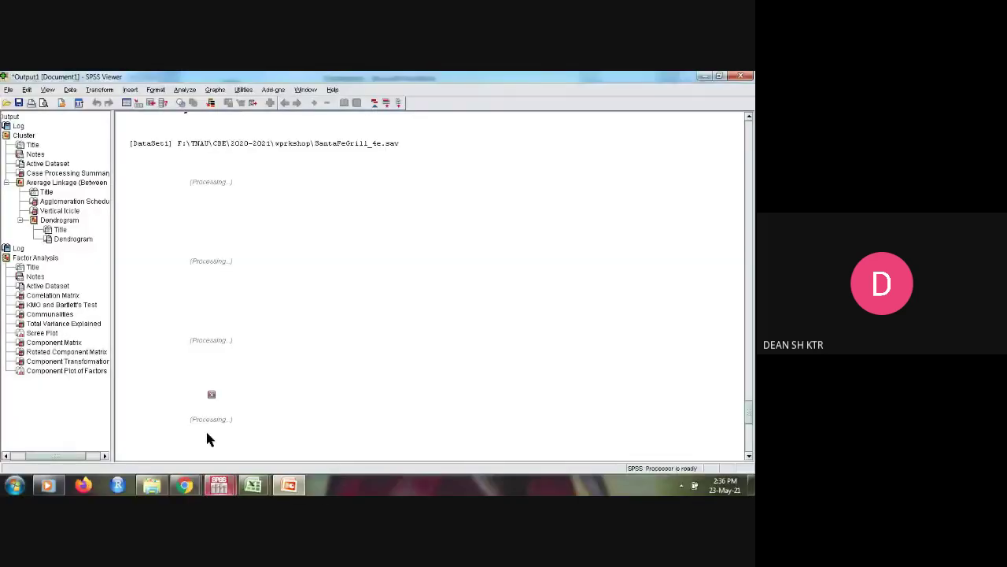
left_click(262, 343)
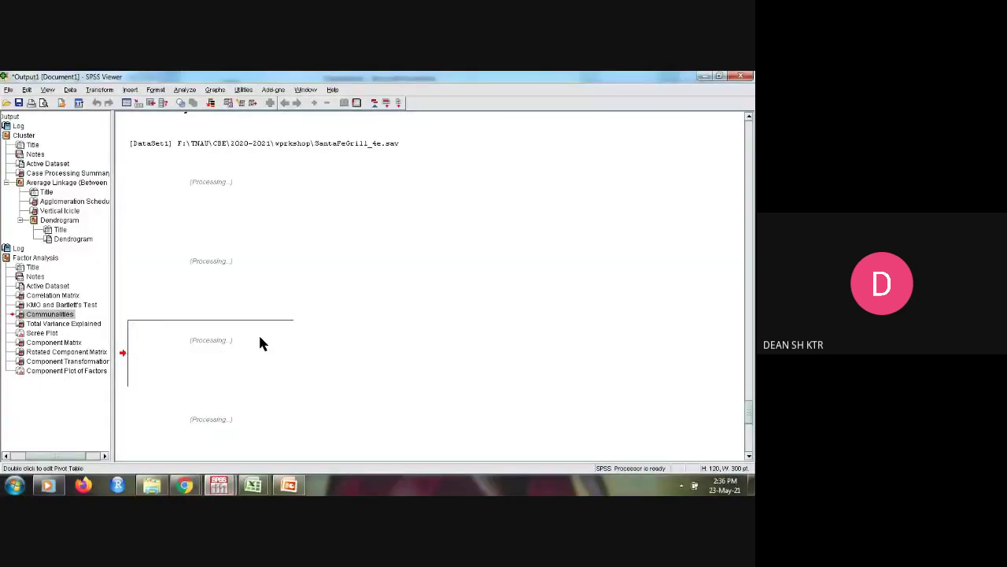
scroll(262, 342, "down", 1)
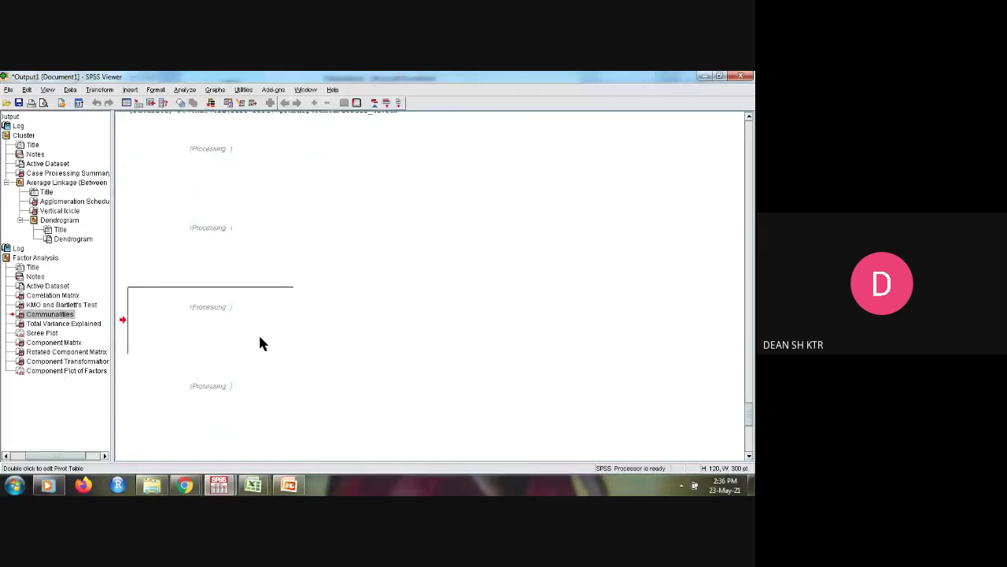
scroll(260, 339, "up", 1)
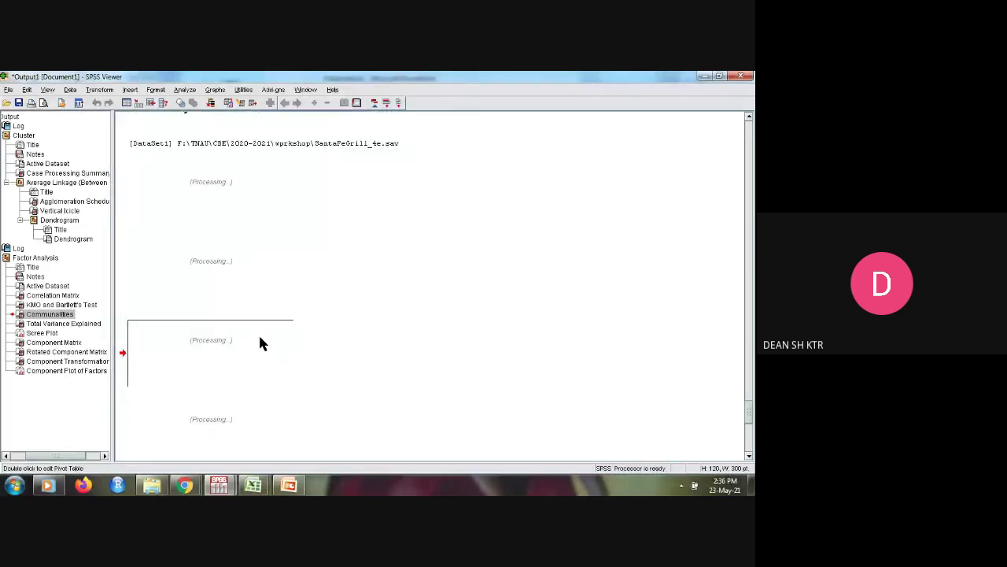
left_click(217, 209)
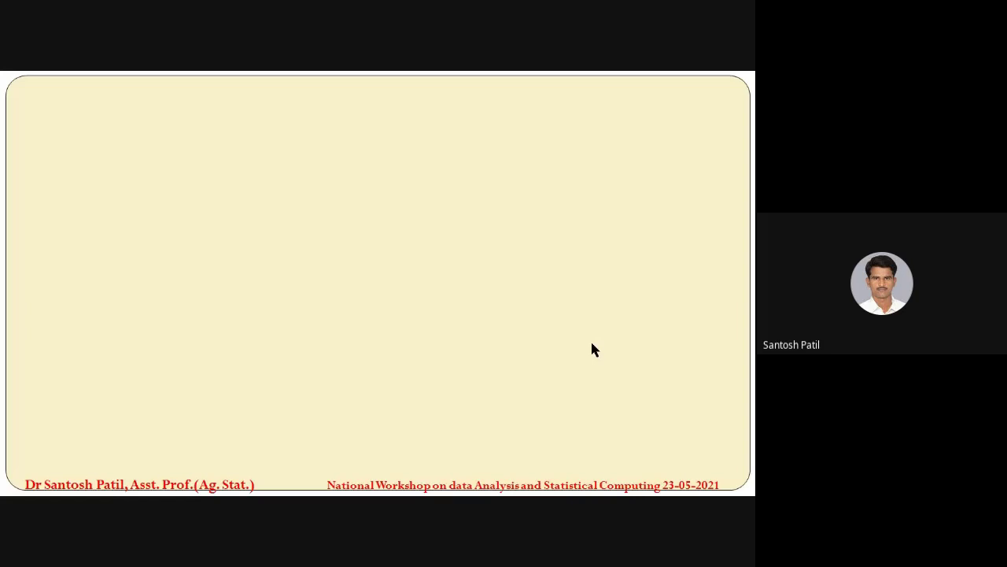
key("Right")
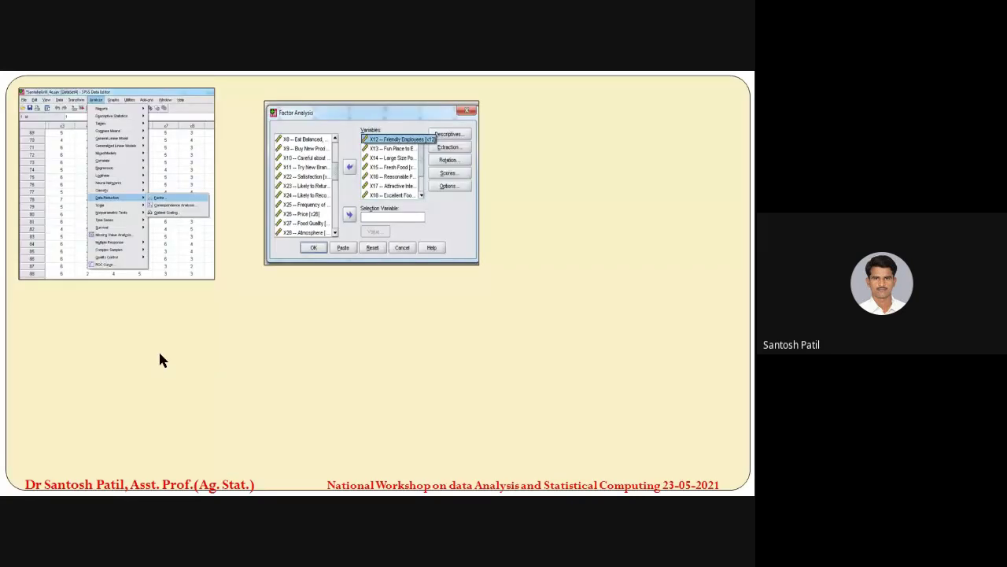
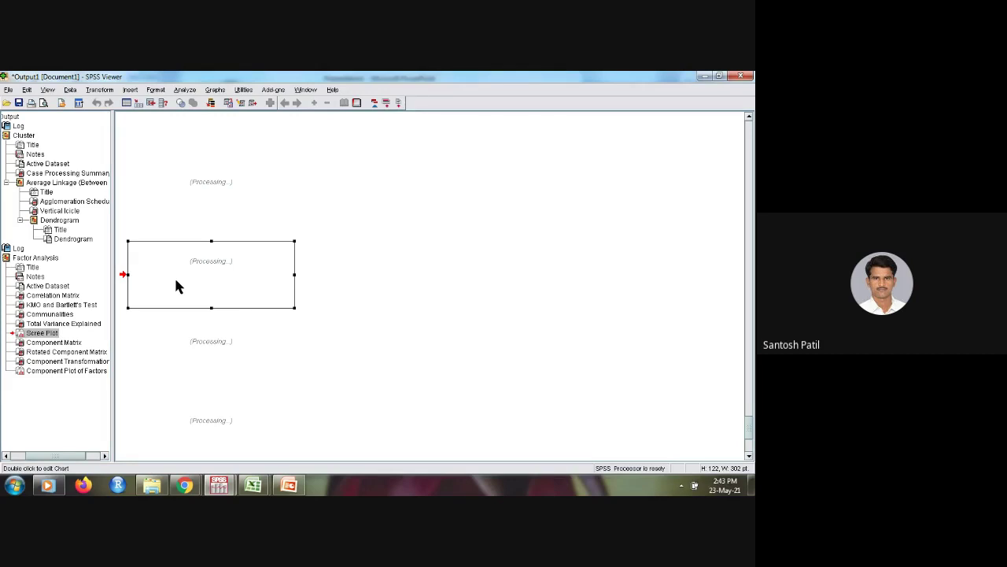
- Open the scree plot in a maximized Chart Editor and compare it with the scree plot slide in PowerPoint
double_click(176, 284)
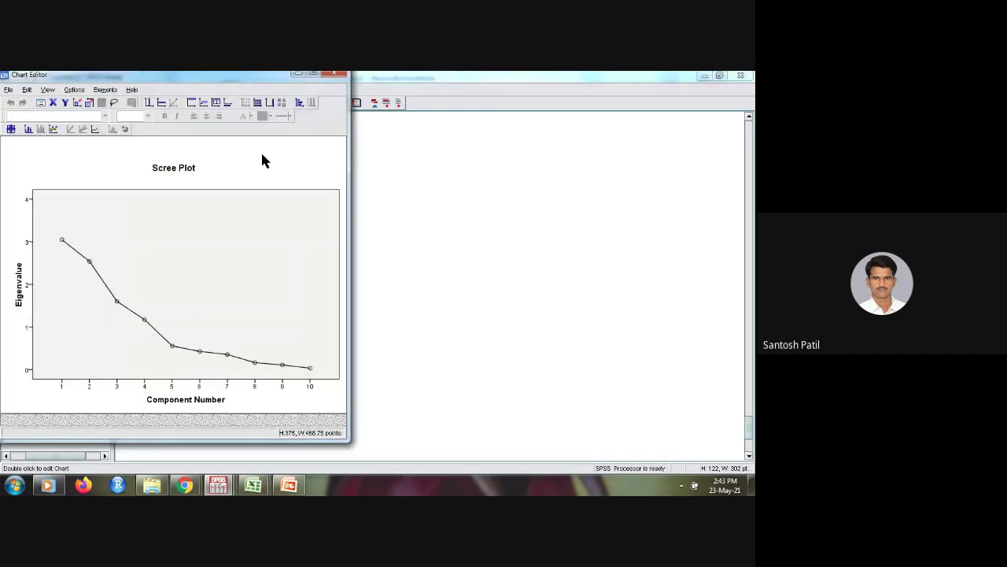
left_click(312, 73)
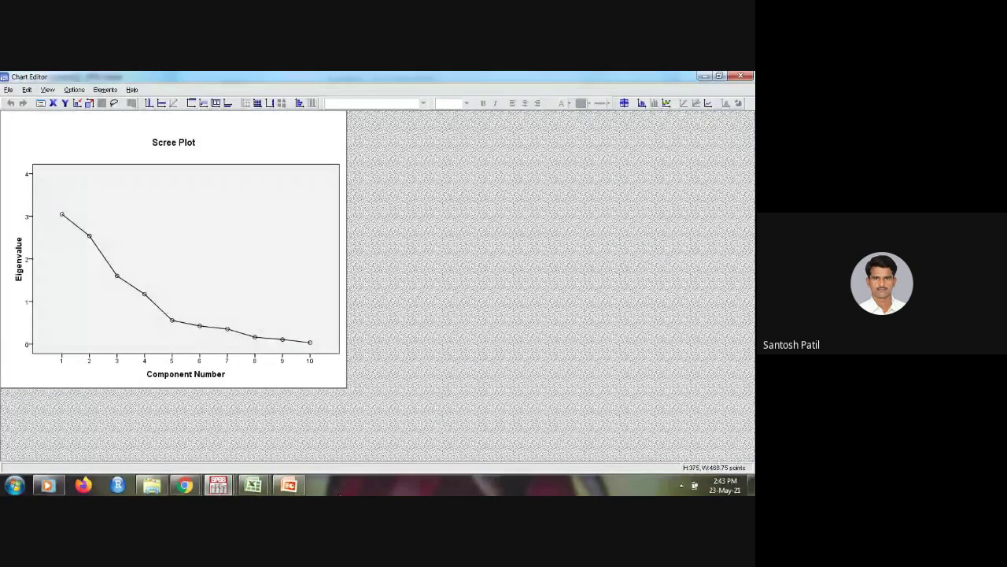
left_click(289, 485)
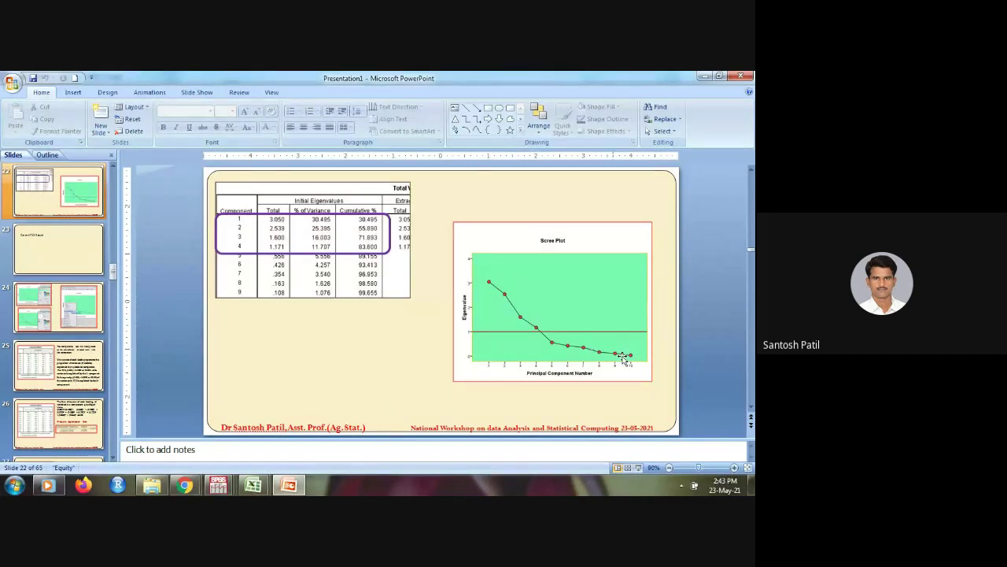
left_click(292, 486)
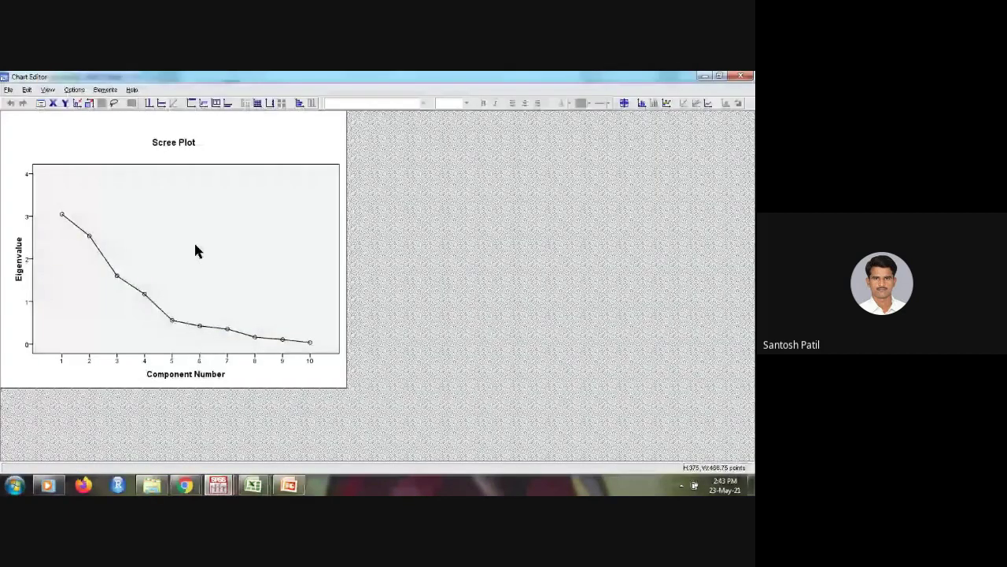
- Fill the background of the scree plot's plotting area with light yellow
left_click(196, 245)
left_click(144, 297)
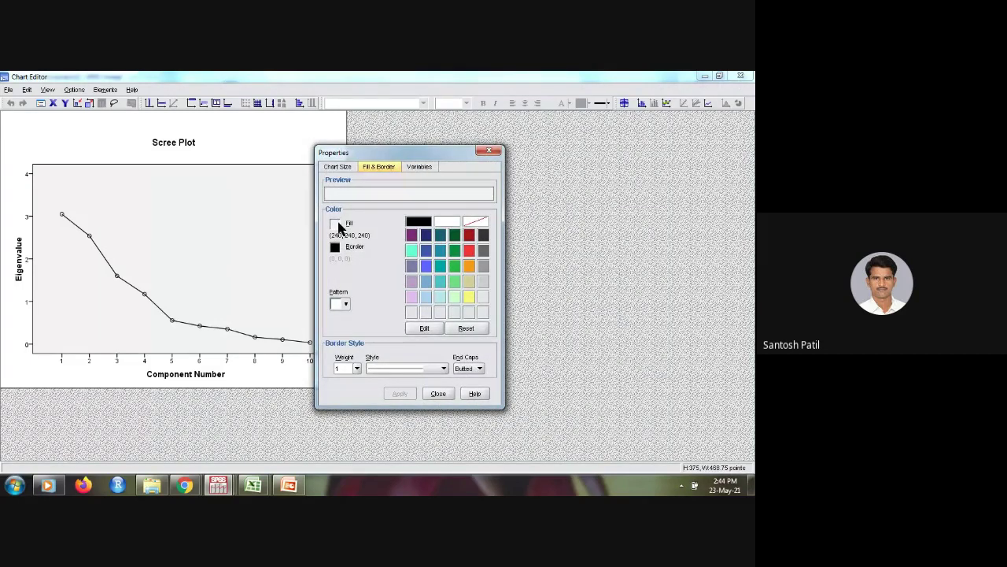
left_click(468, 293)
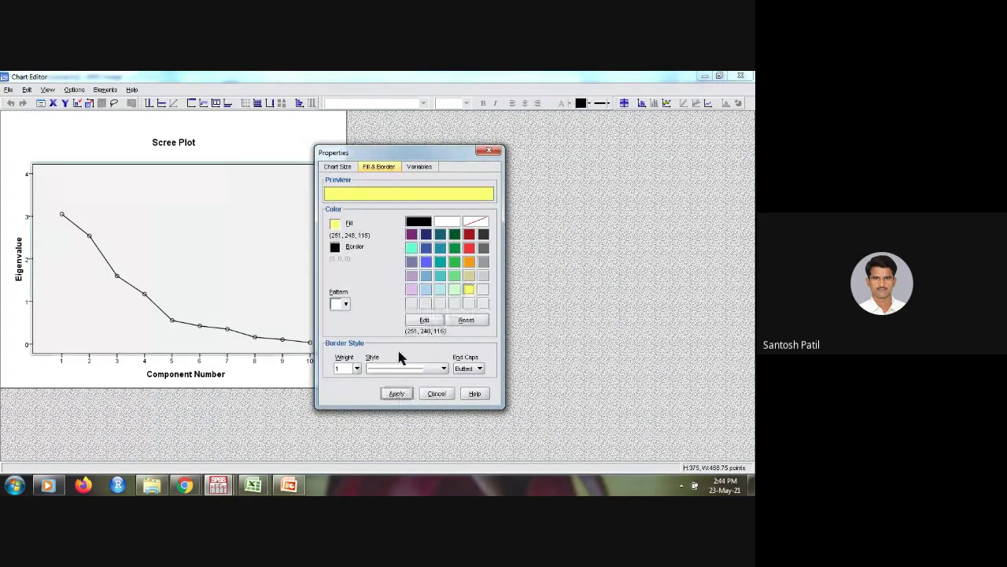
left_click(399, 394)
left_click(437, 393)
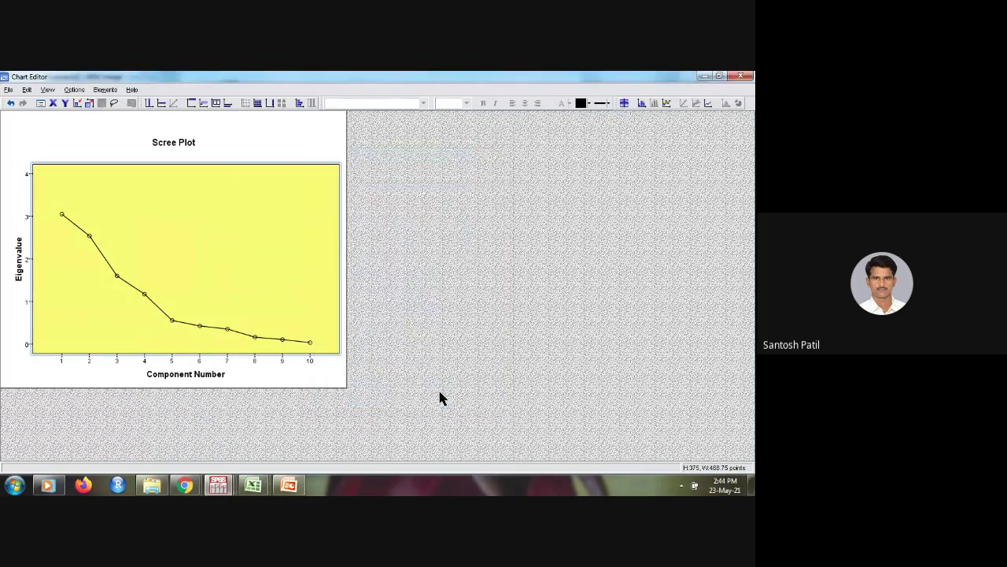
- Set the scree plot's circular markers to size 10 with a red fill
double_click(61, 215)
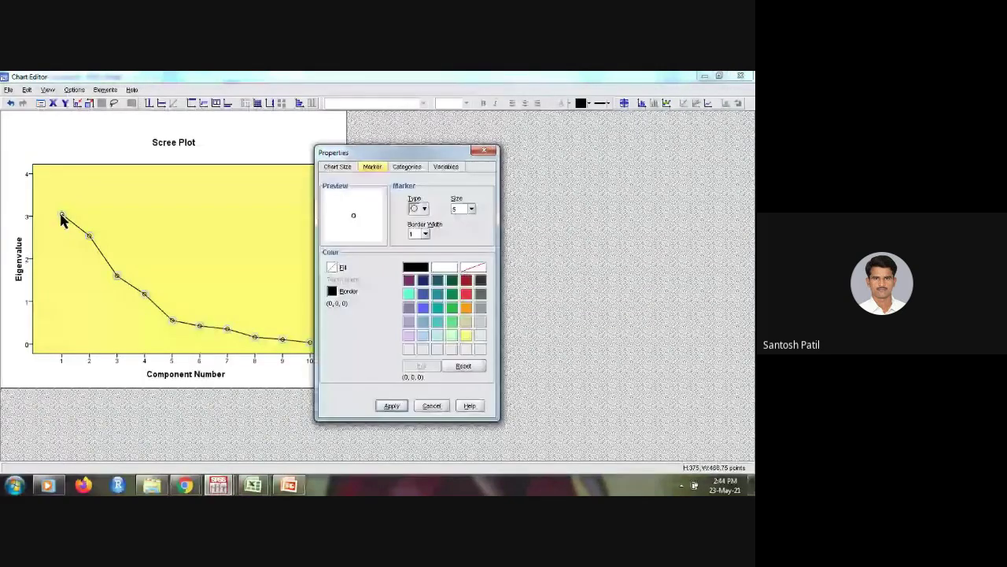
left_click(417, 209)
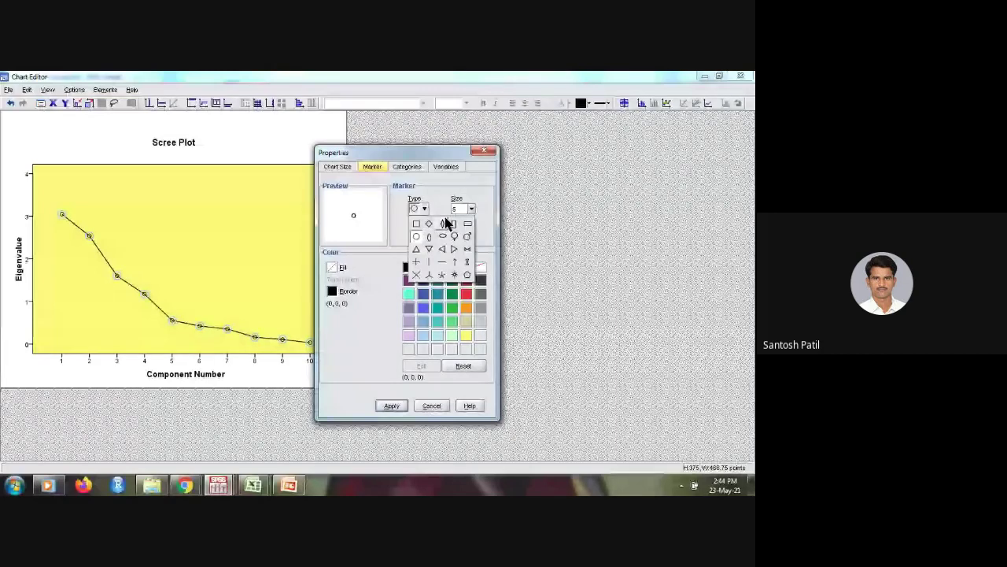
left_click(467, 210)
left_click(469, 209)
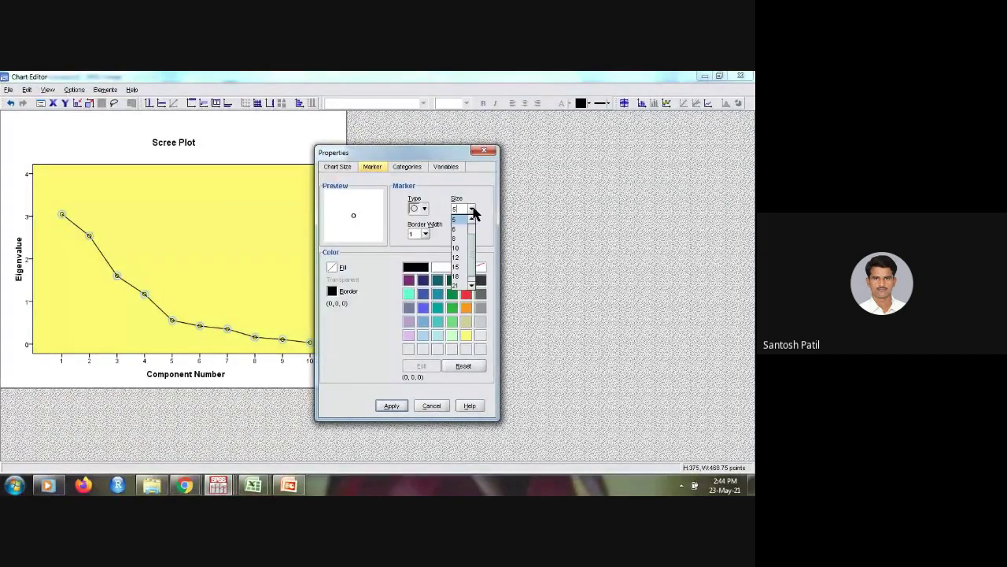
left_click(456, 248)
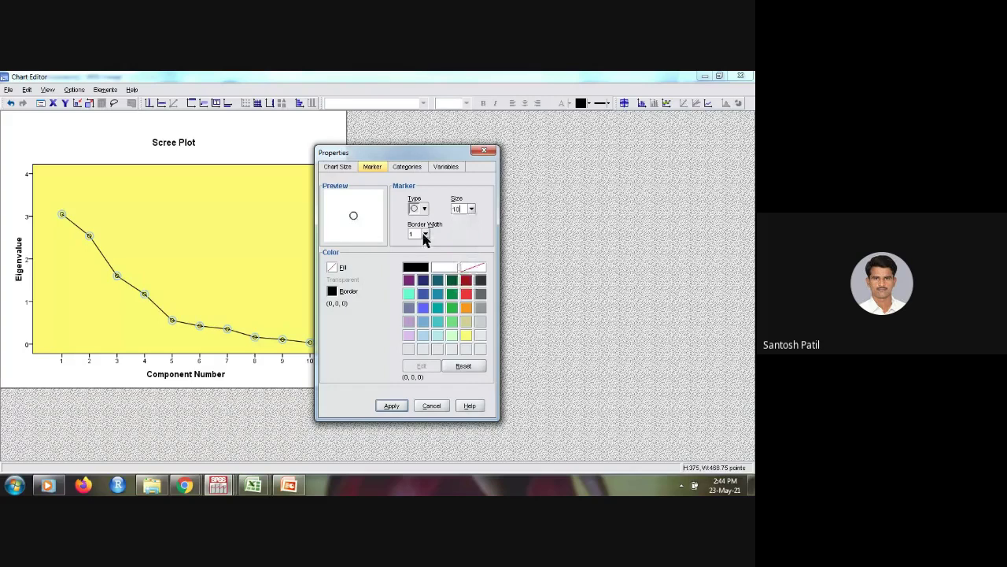
left_click(465, 293)
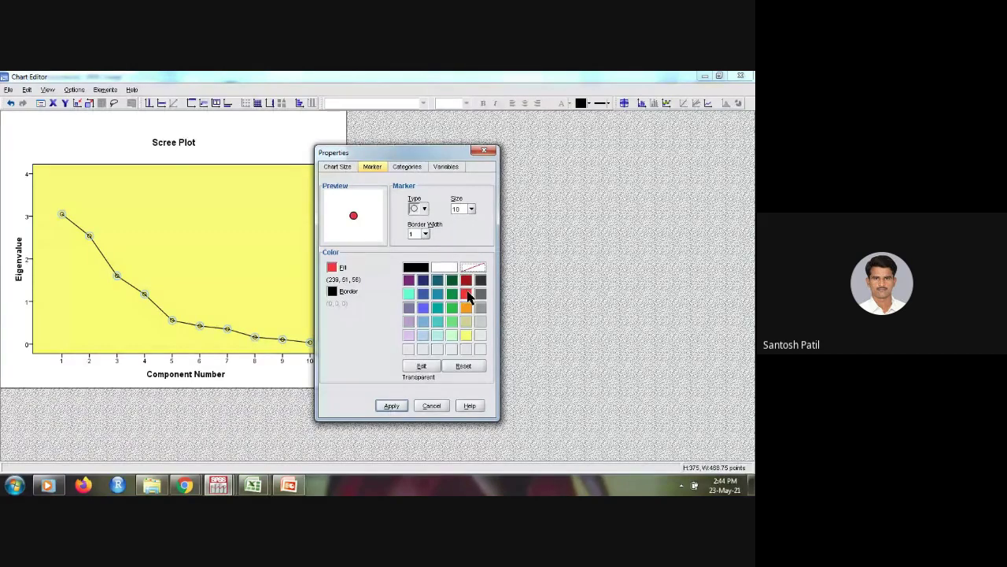
left_click(393, 407)
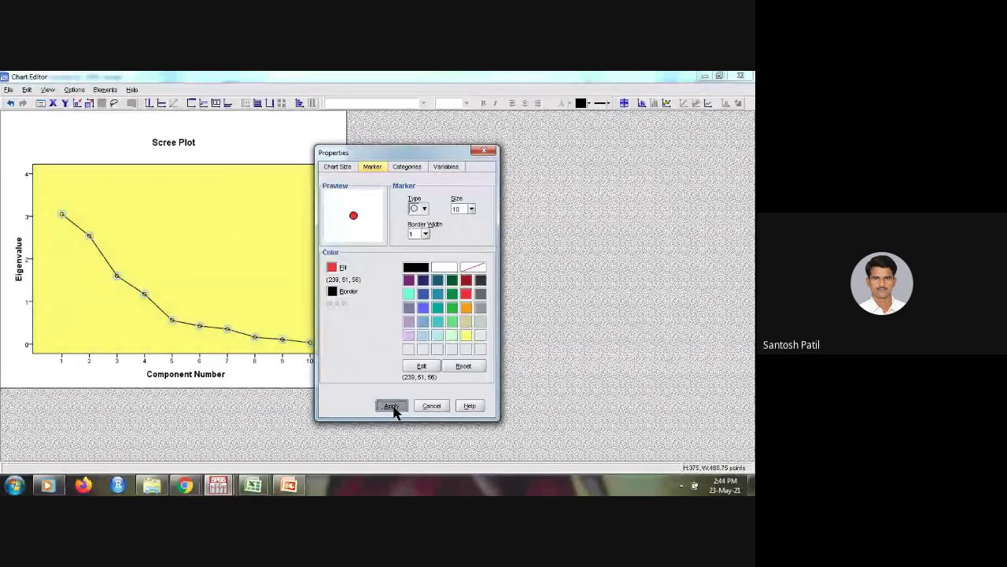
left_click(432, 405)
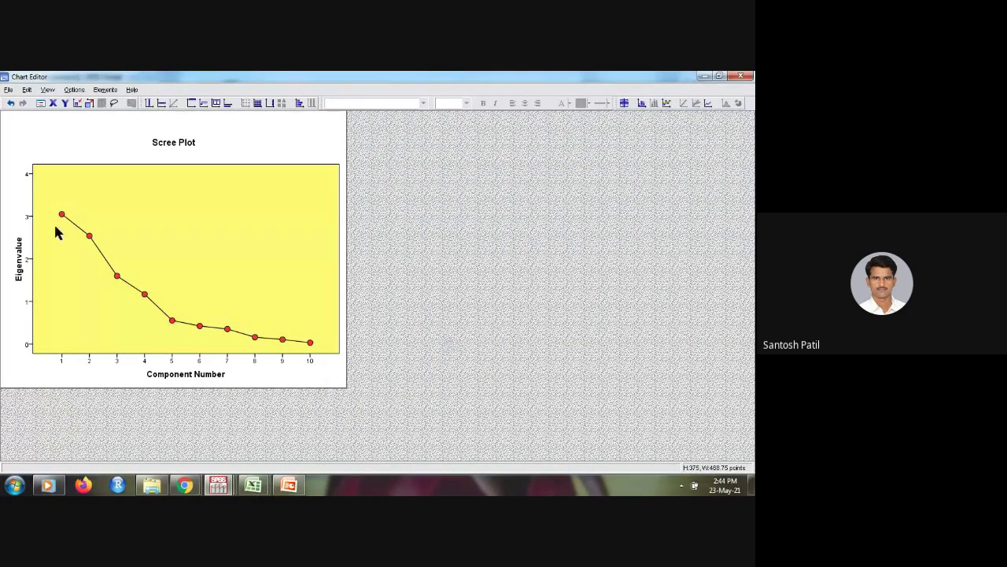
- Set the scree plot's Eigenvalue axis numbers to 2 decimal places and look through the variable and chart size settings
double_click(28, 306)
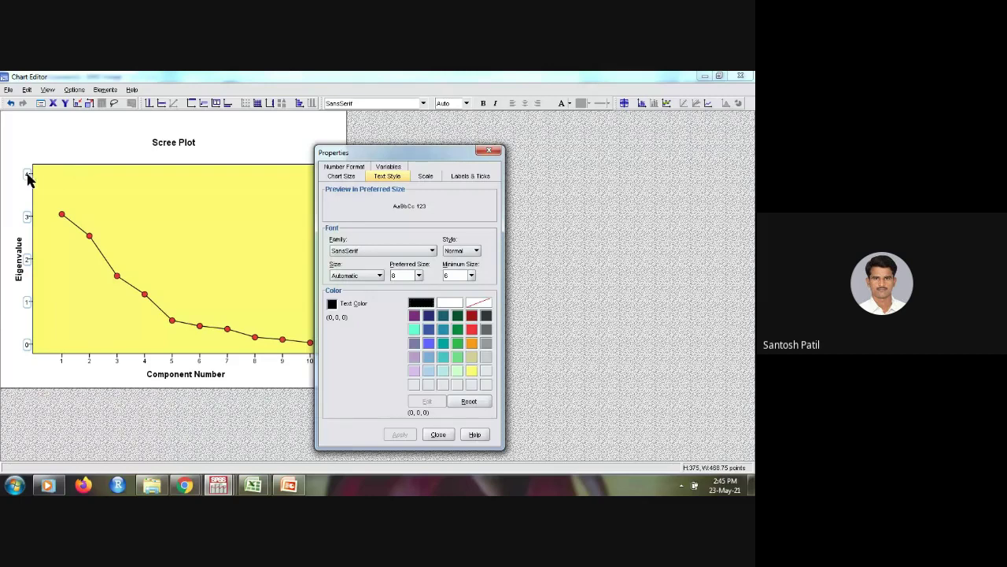
left_click(358, 167)
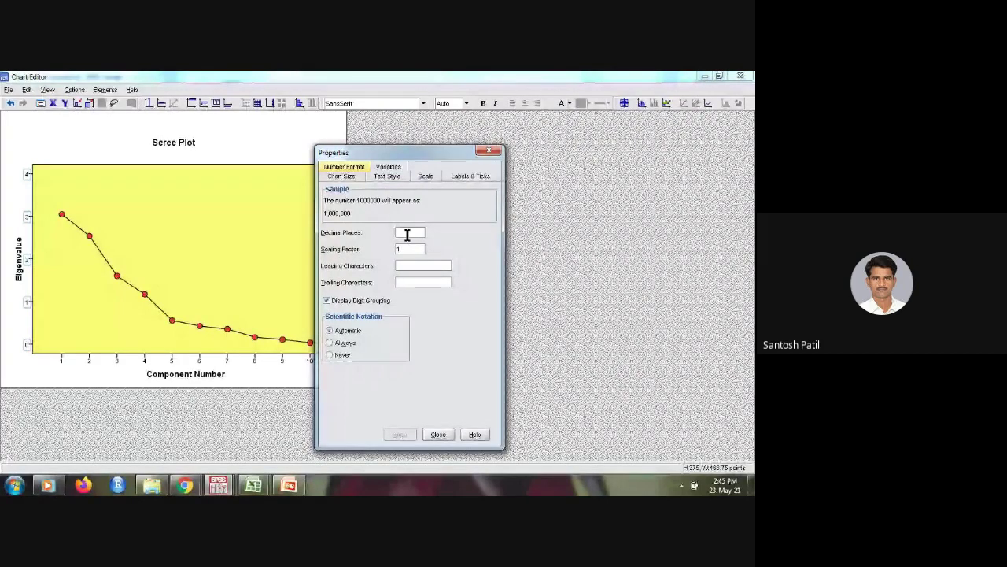
type("2")
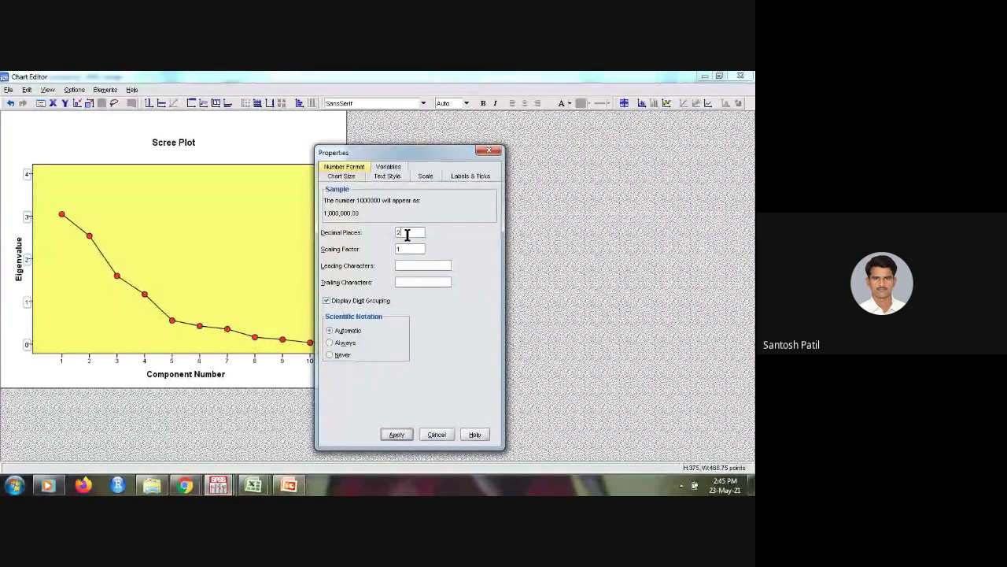
left_click(390, 168)
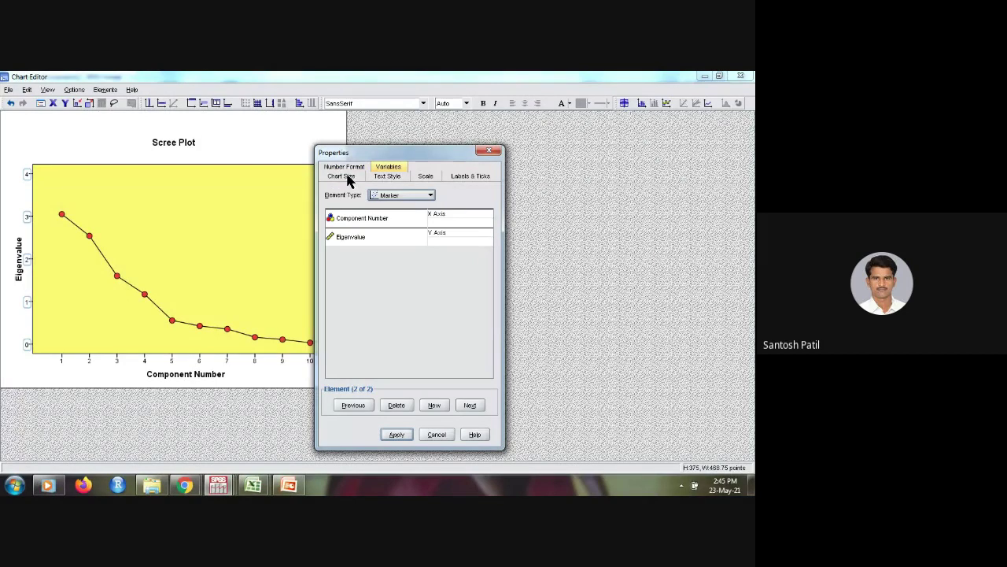
left_click(349, 178)
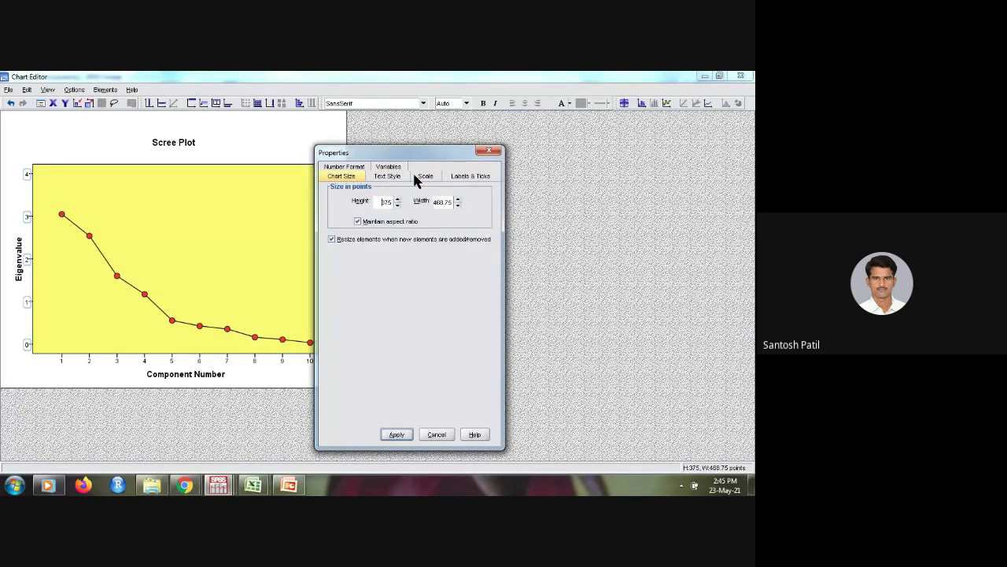
- Change the font family of the Eigenvalue axis labels to Arial and apply the axis changes
left_click(387, 176)
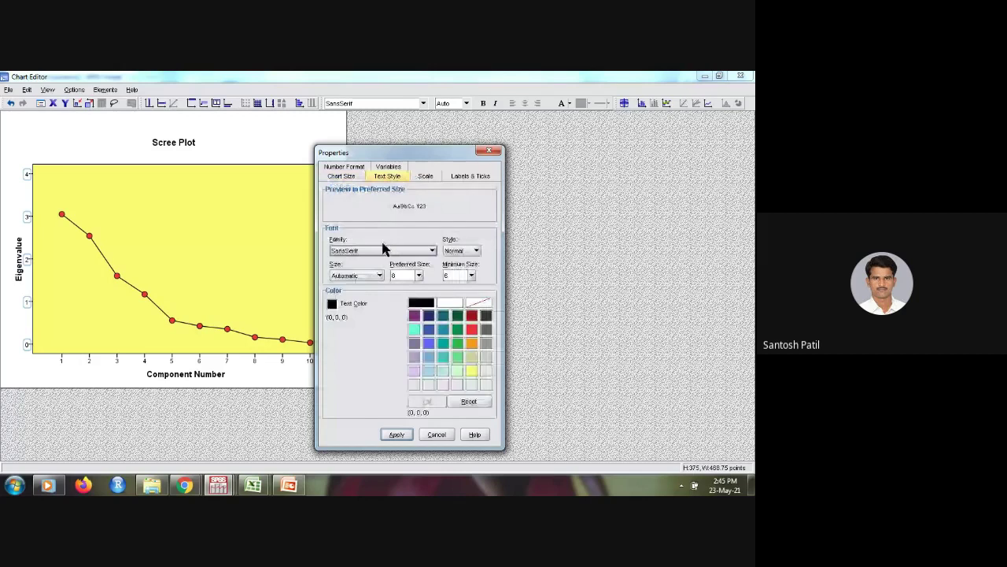
left_click(381, 250)
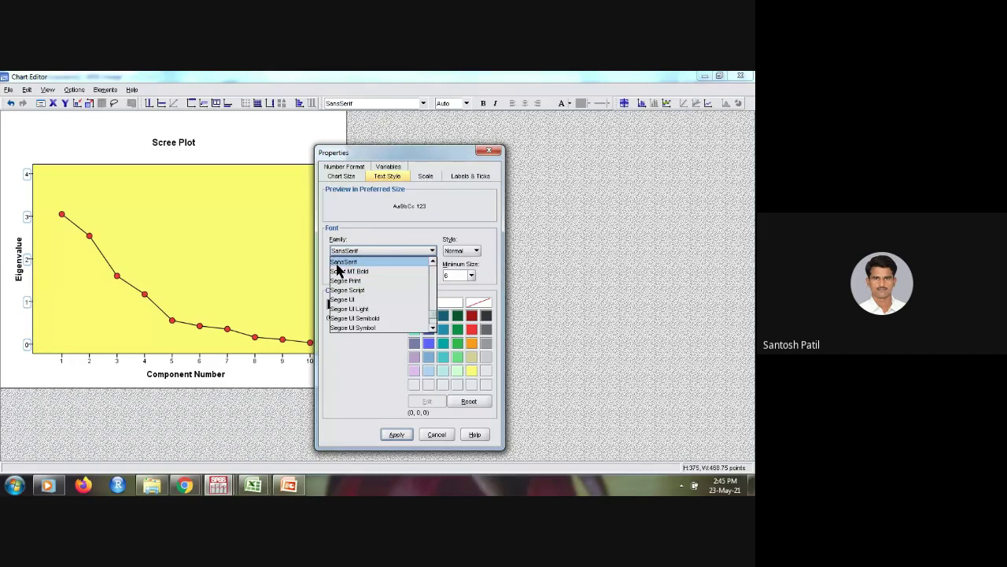
scroll(346, 276, "down", 1)
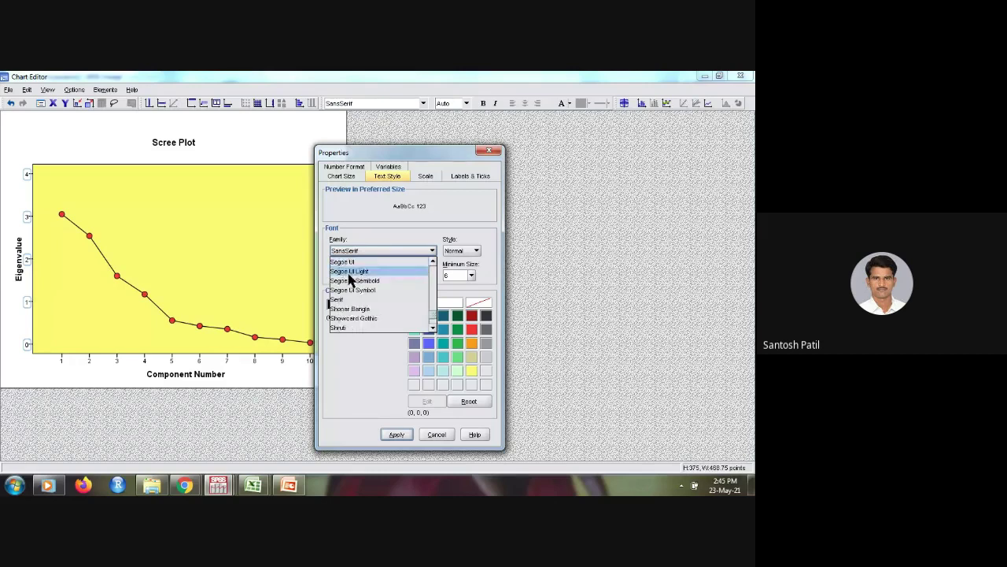
key("Home")
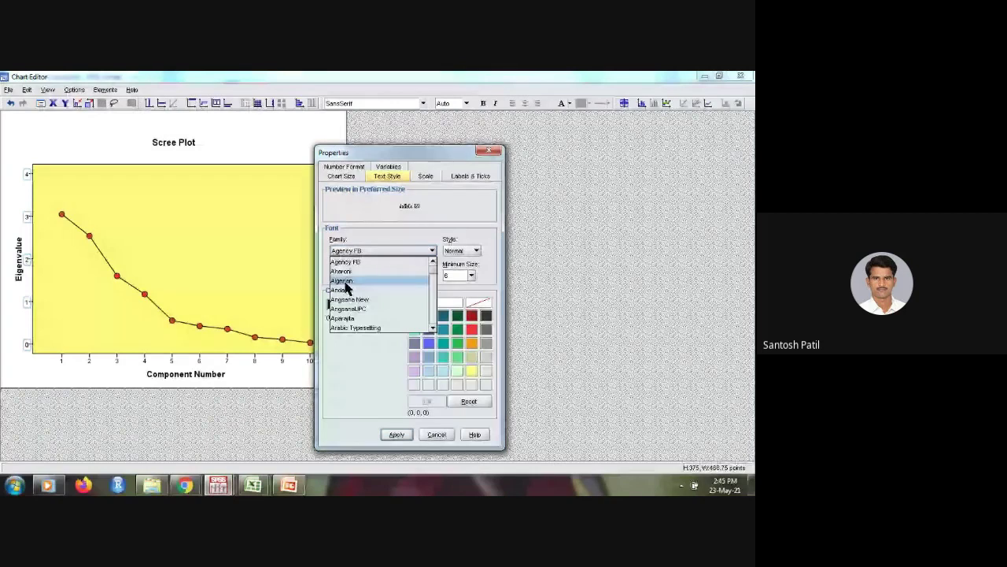
scroll(346, 303, "down", 1)
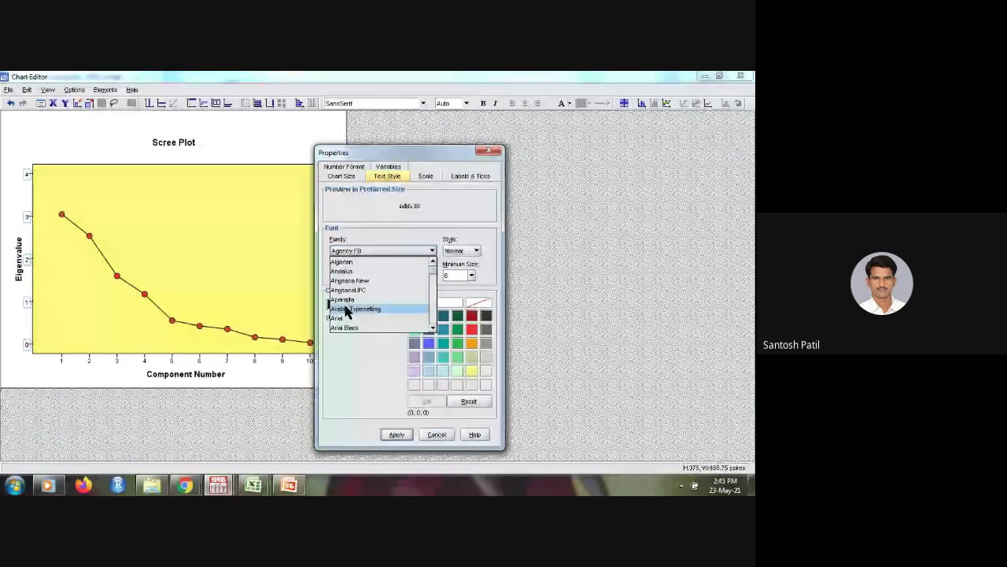
left_click(344, 318)
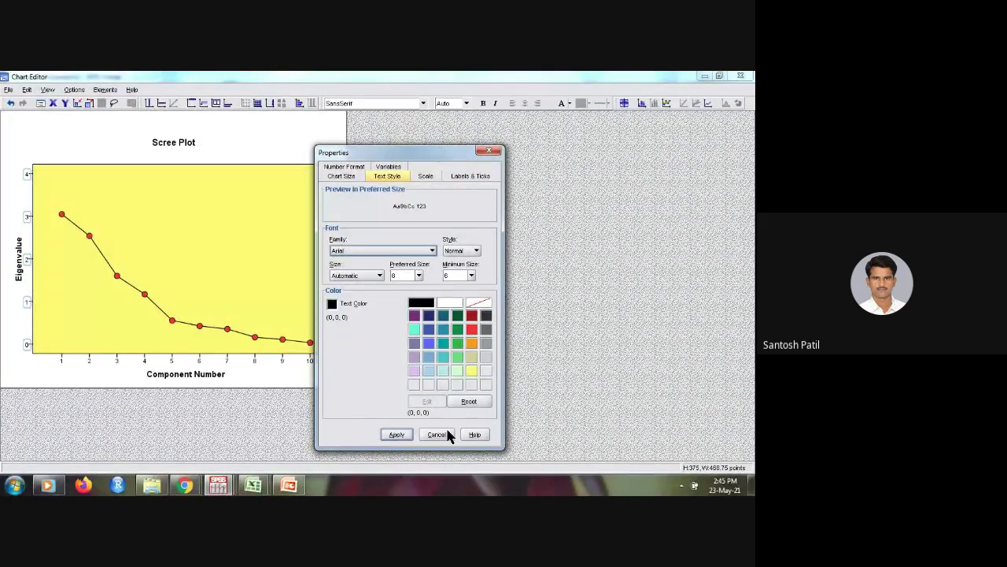
left_click(406, 435)
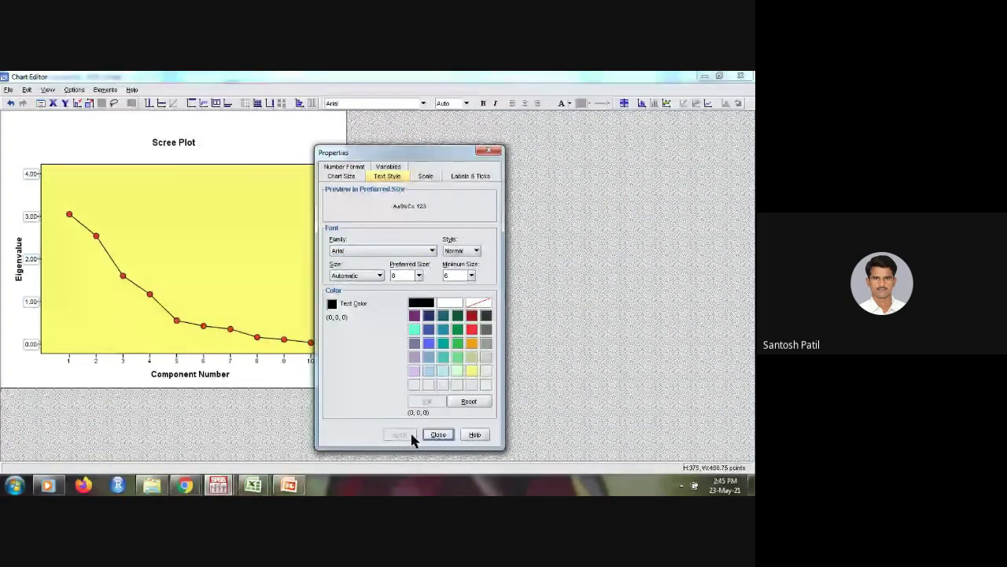
left_click(437, 434)
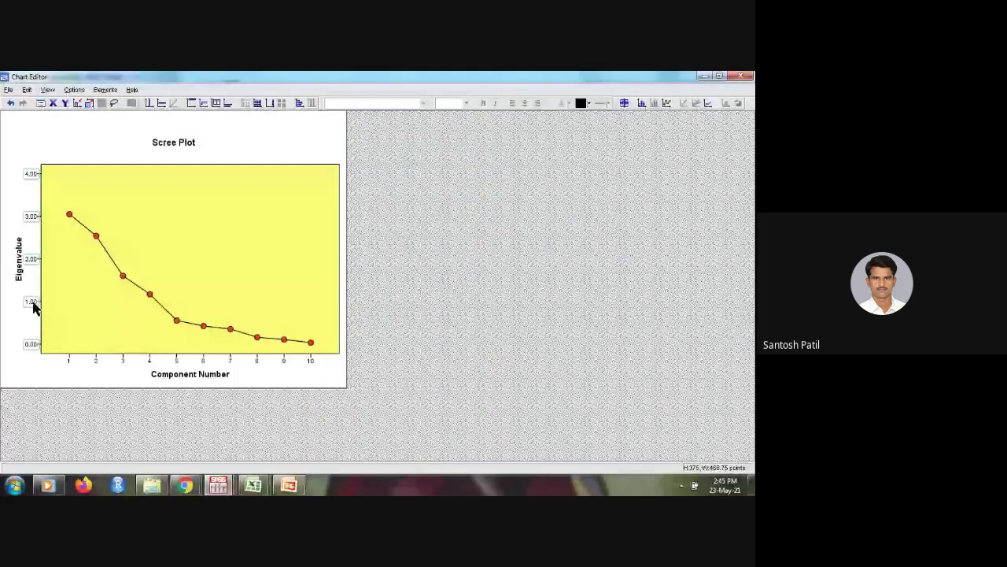
- Add a horizontal reference line to the scree plot's Eigenvalue axis and set its position to 1
left_click(40, 309)
left_click(31, 307)
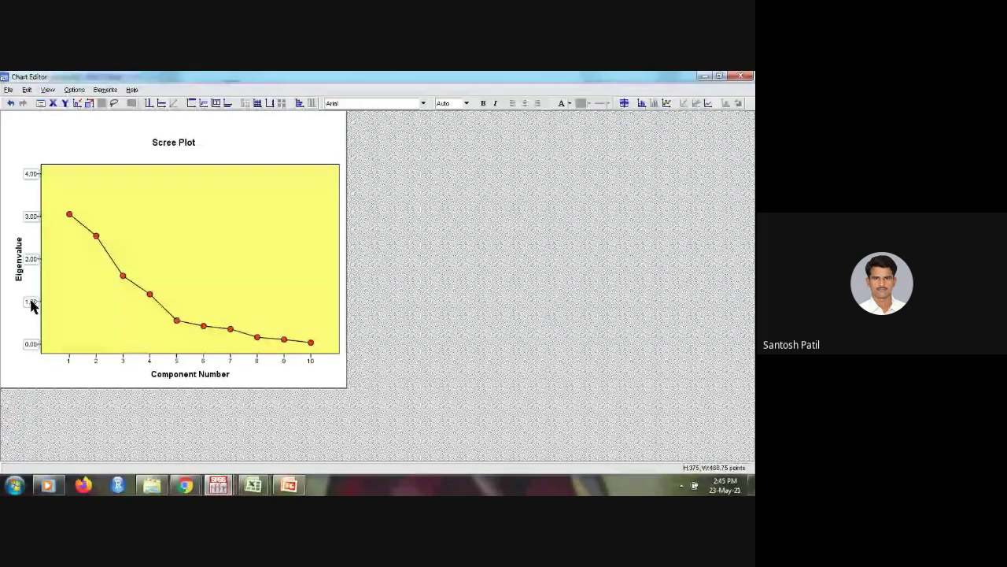
right_click(32, 307)
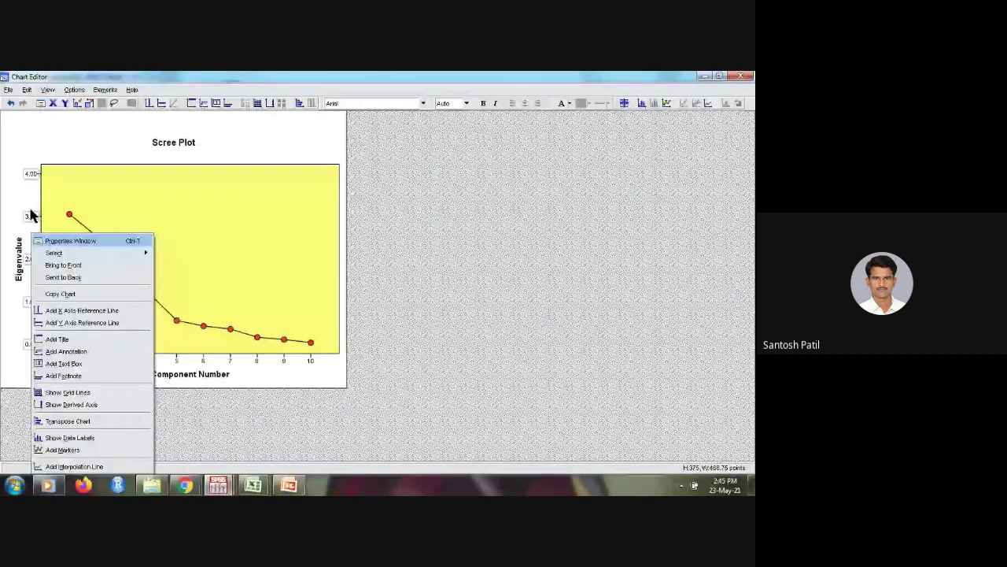
left_click(55, 324)
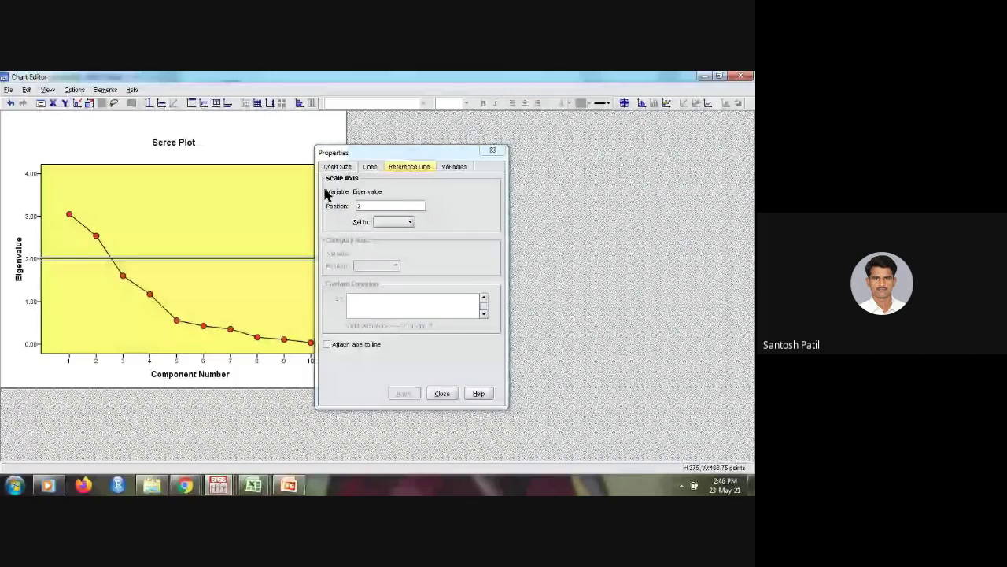
double_click(373, 206)
type("1")
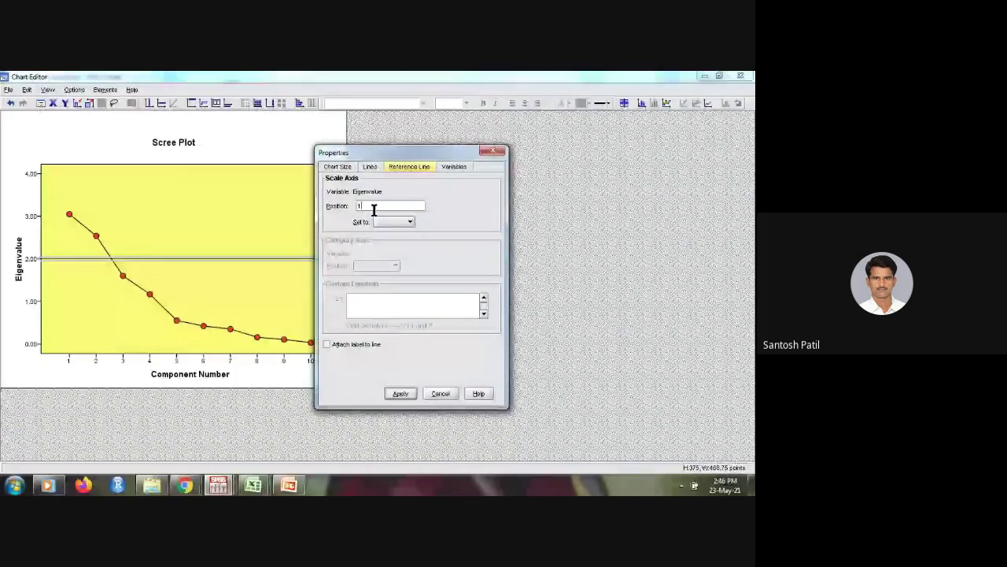
type(".")
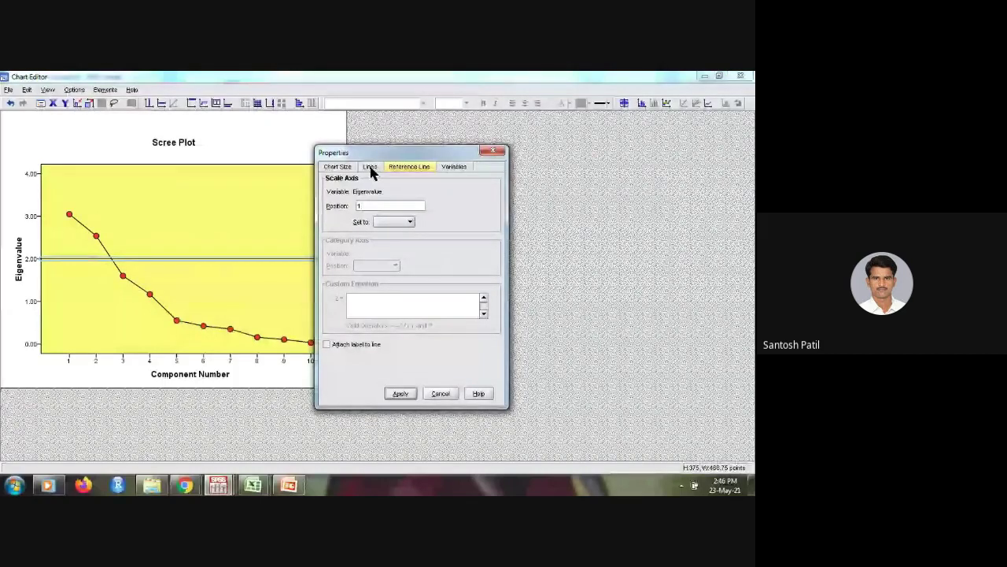
- Format the reference line as dashed, weight 1.5, in dark blue (40, 42, 115), apply it and leave the chart editor
left_click(370, 167)
left_click(409, 234)
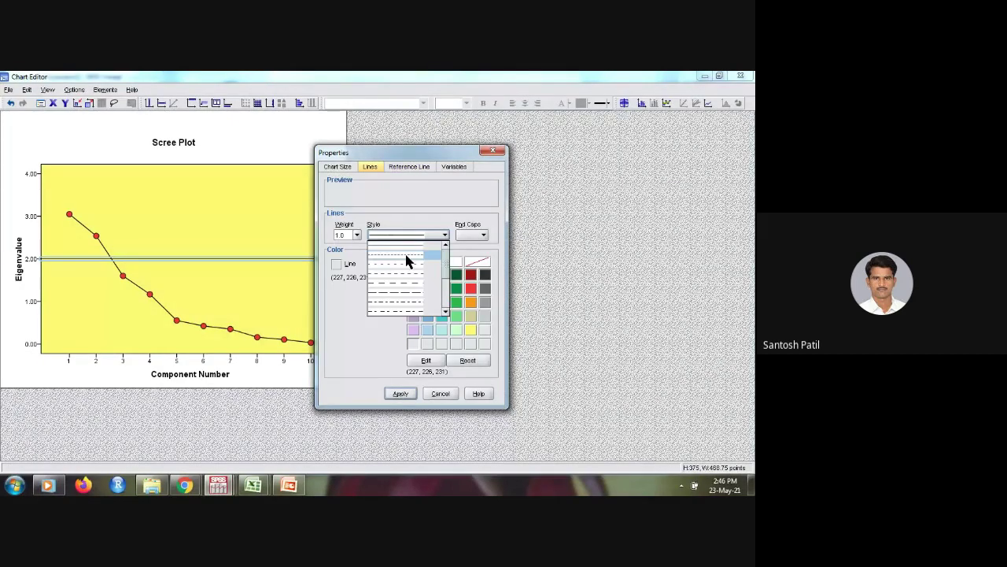
left_click(405, 253)
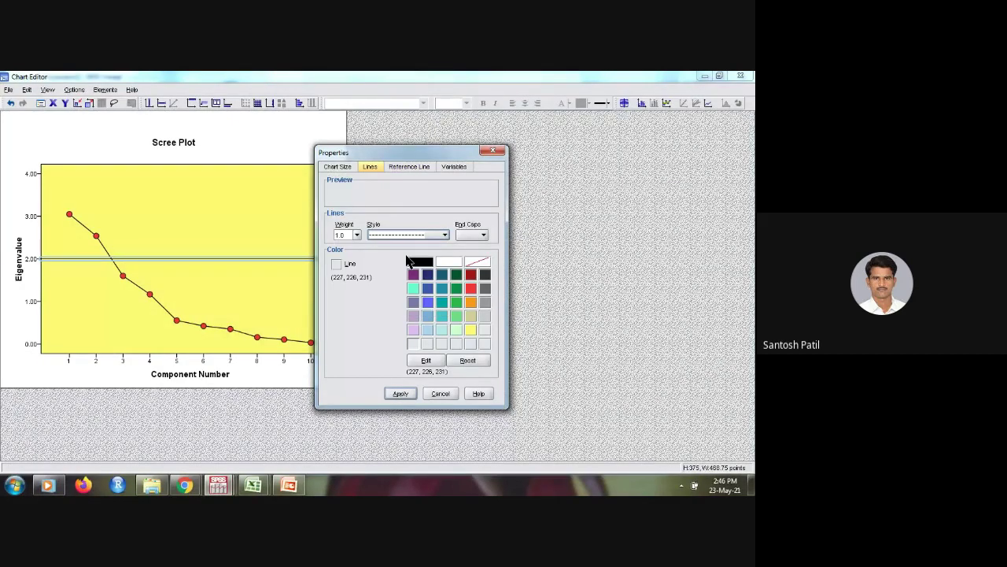
left_click(357, 235)
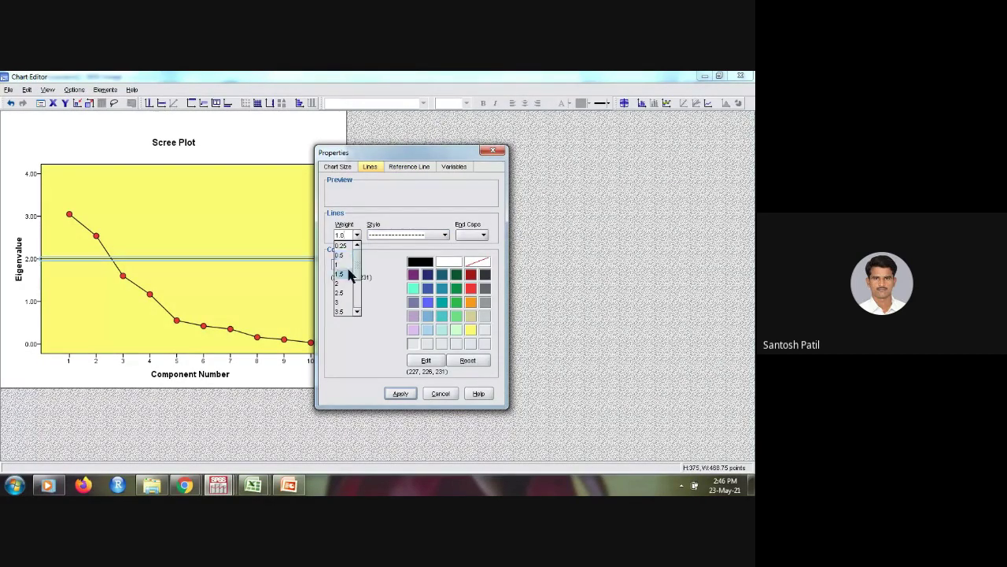
left_click(350, 274)
left_click(471, 276)
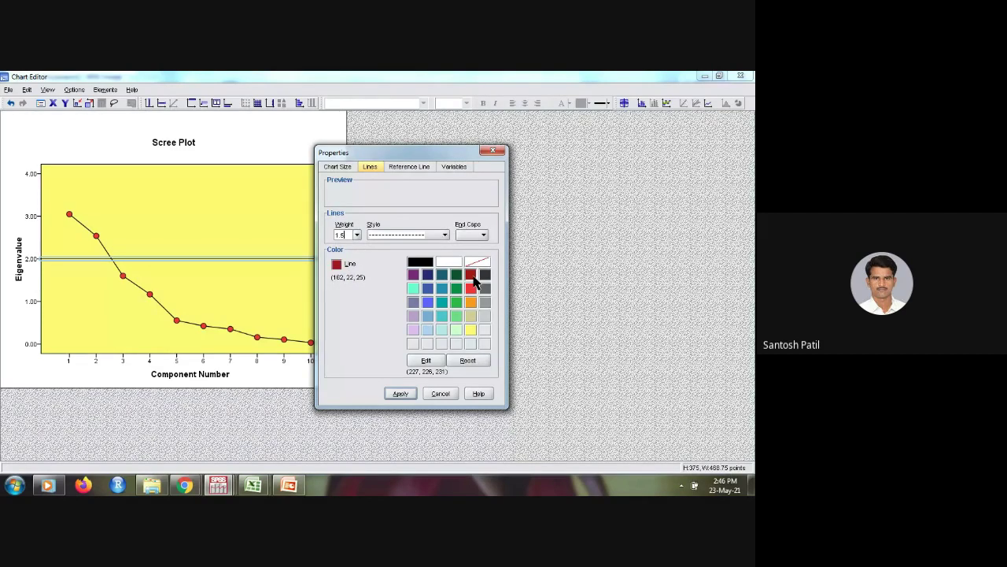
left_click(428, 274)
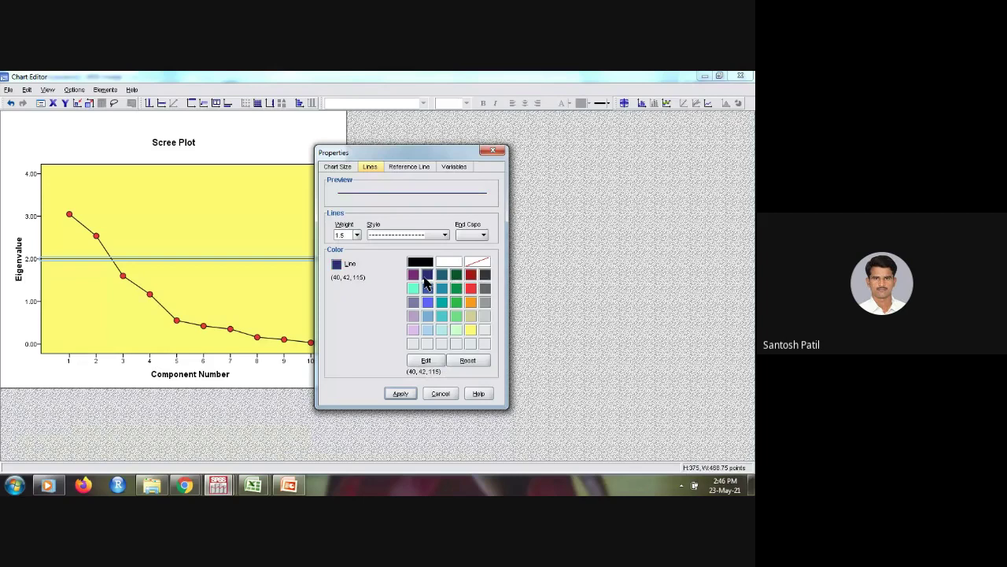
left_click(417, 168)
left_click(455, 168)
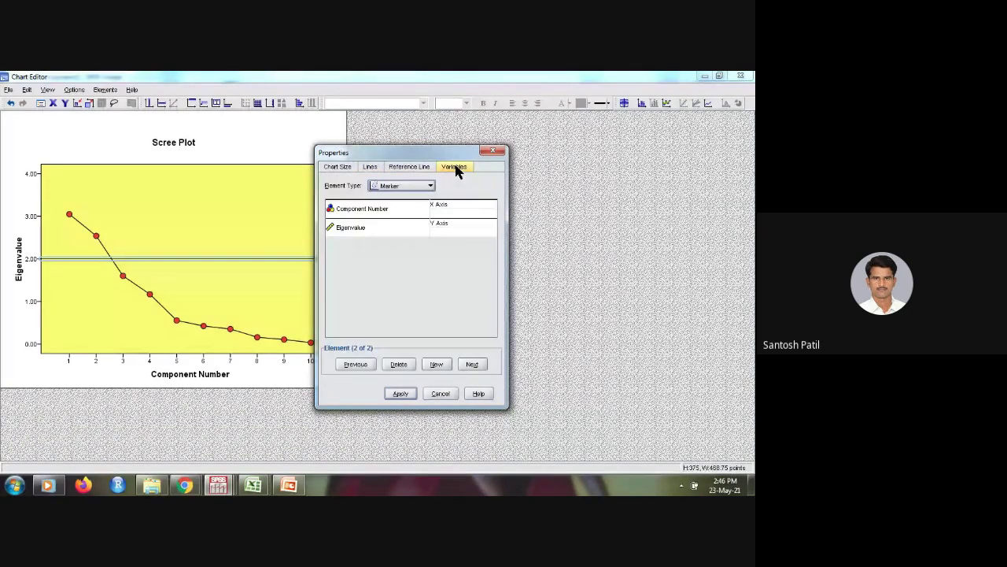
left_click(400, 395)
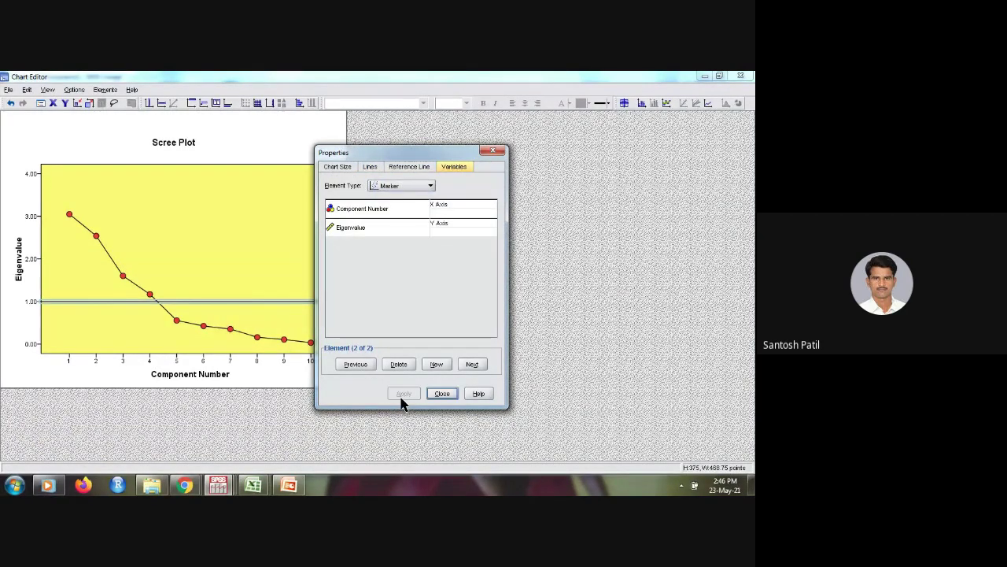
left_click(443, 393)
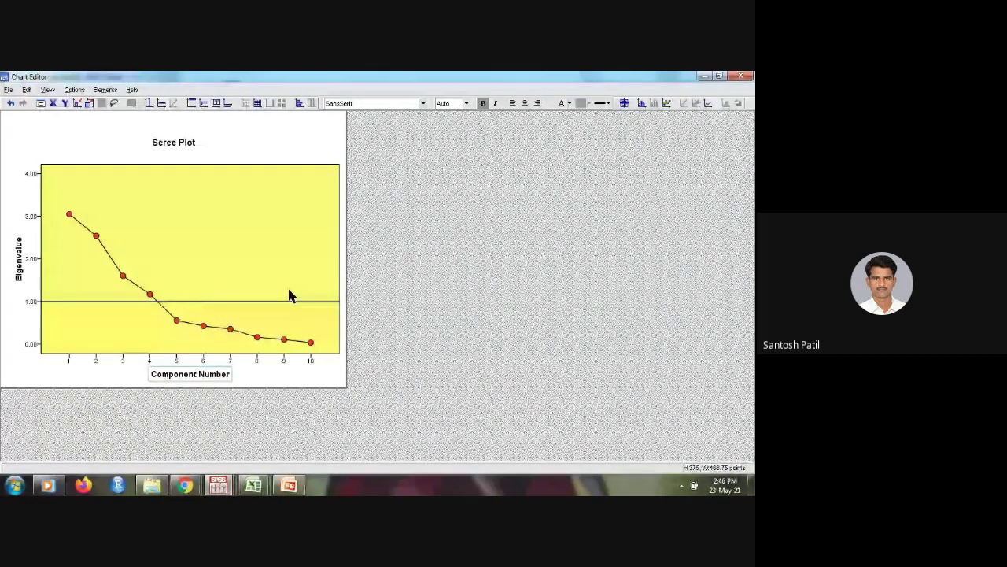
left_click(712, 77)
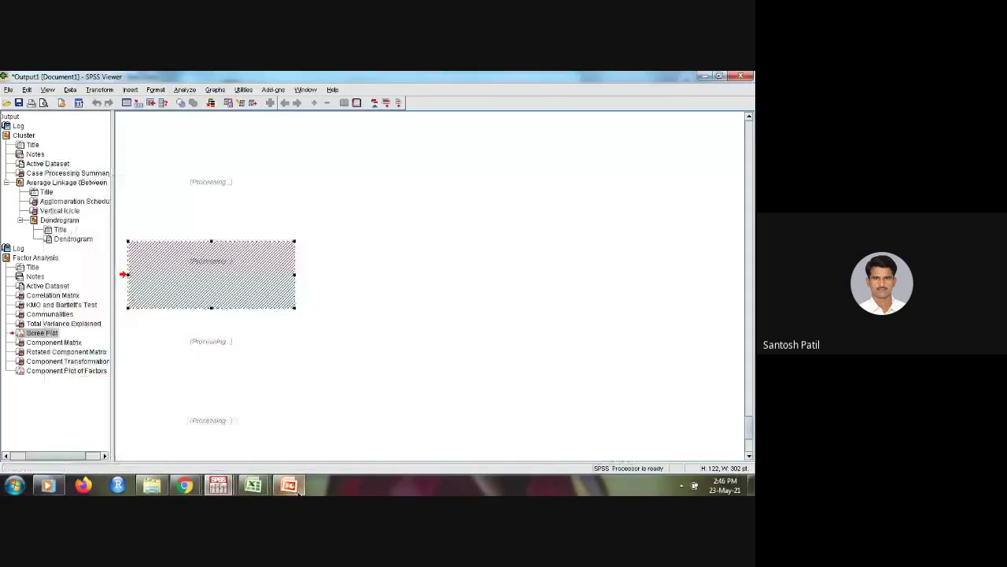
- Switch to PowerPoint and start the slide show from the total variance and scree plot slide
left_click(289, 485)
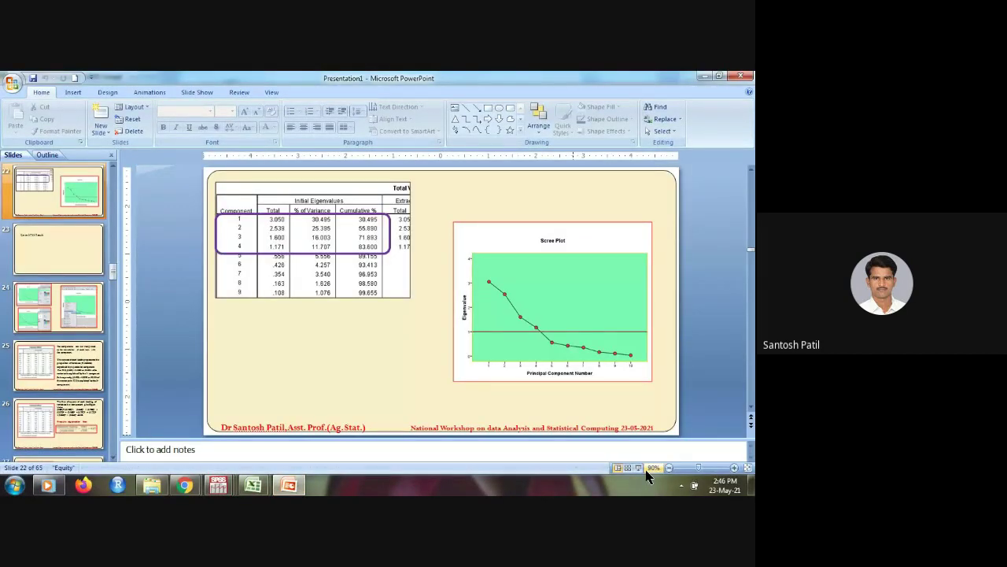
left_click(653, 467)
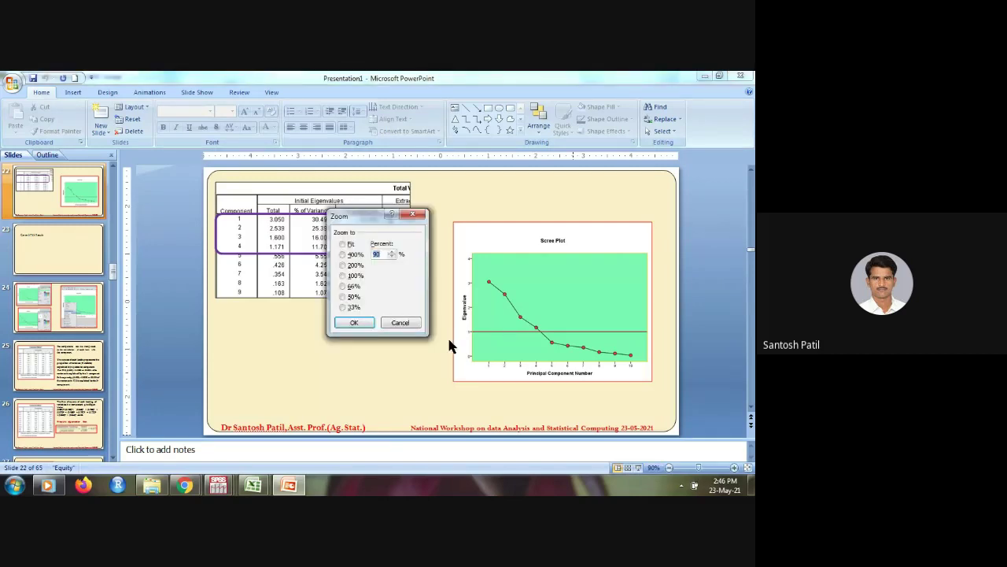
key("Escape")
left_click(638, 467)
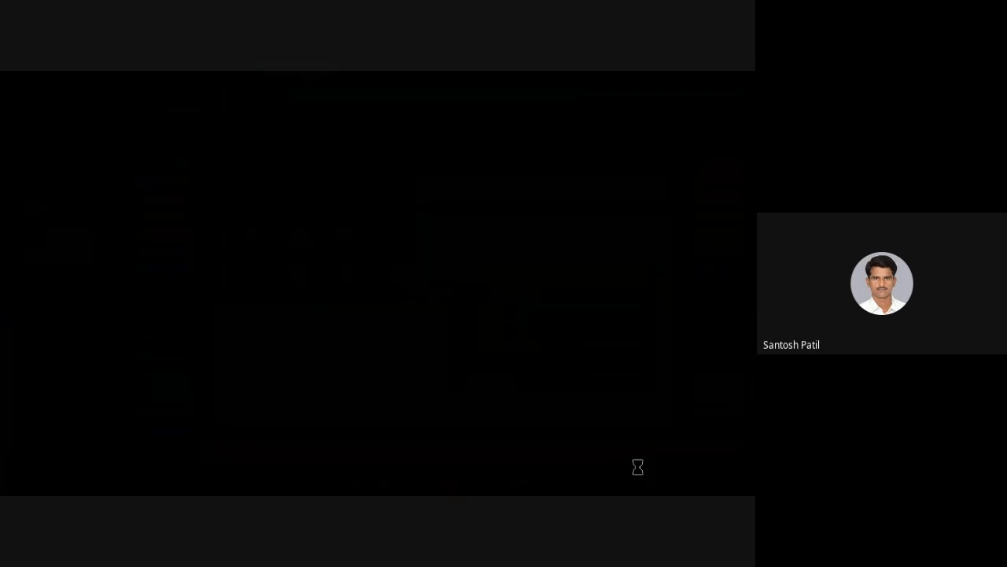
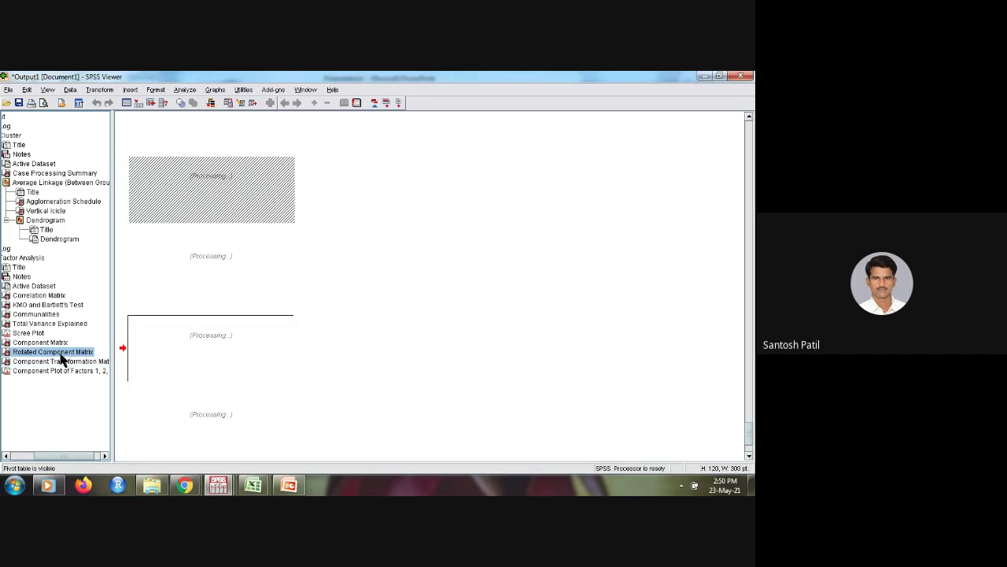
- Show the Rotated Component Matrix table in the SPSS factor analysis output
double_click(60, 353)
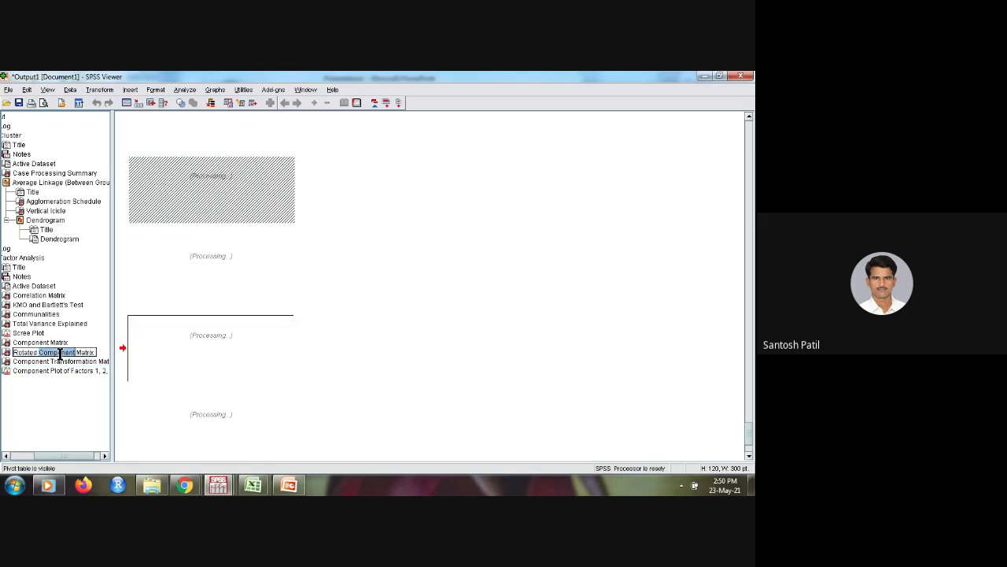
left_click(177, 349)
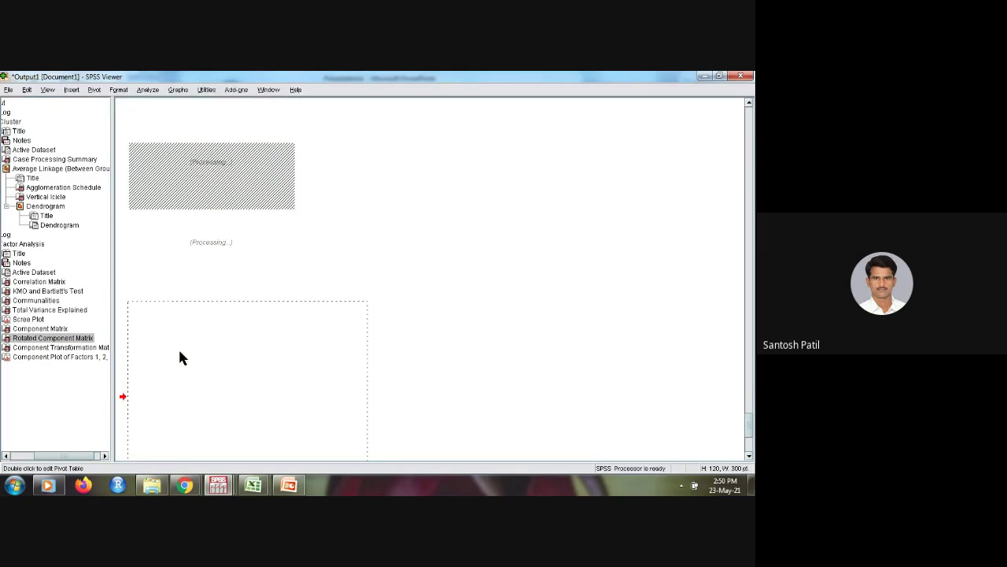
scroll(180, 358, "down", 2)
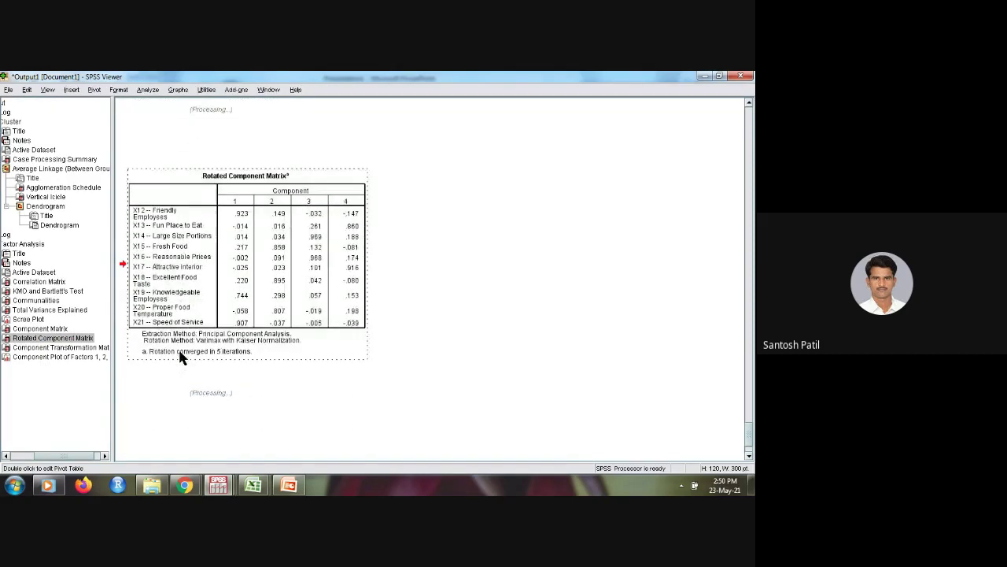
left_click(61, 339)
- Open the component plot in rotated space from the factor analysis output, view it and close it
left_click(63, 349)
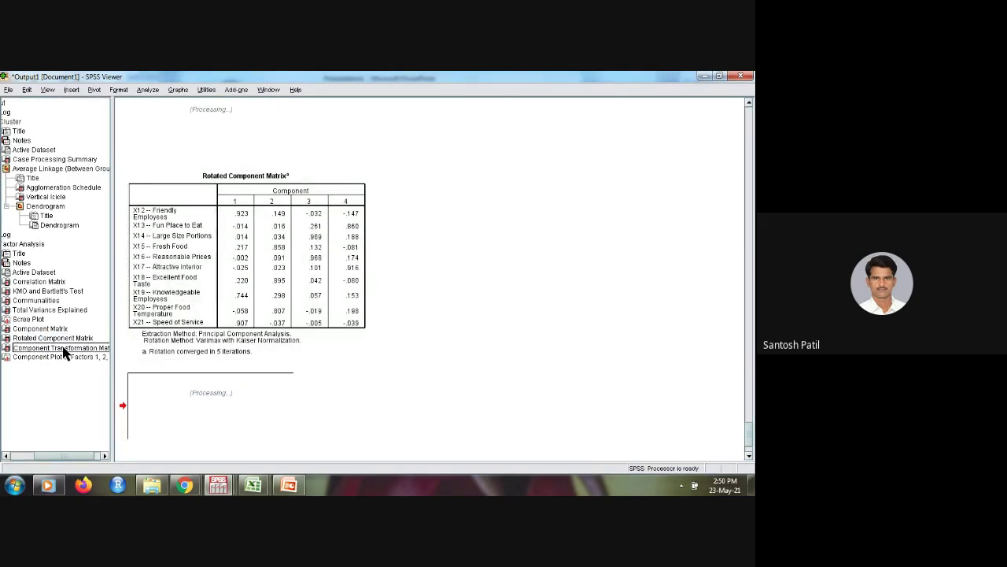
left_click(225, 397)
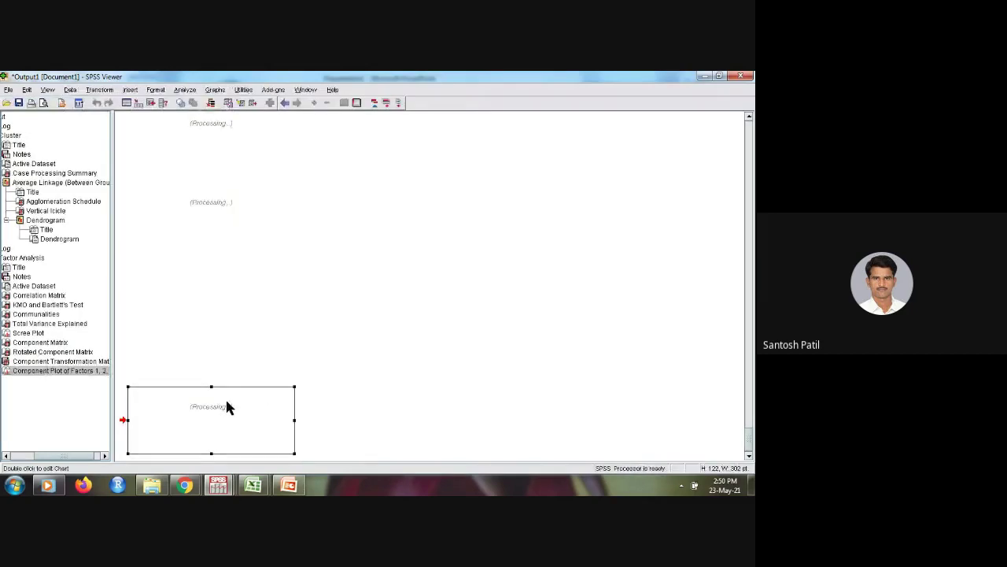
double_click(227, 402)
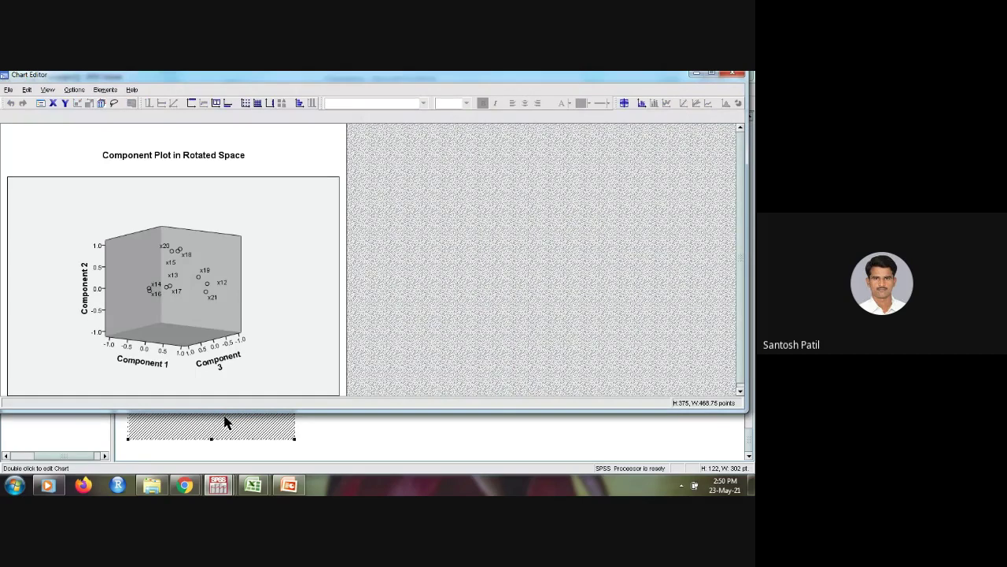
left_click(736, 75)
- Switch to PowerPoint and present the biplot slides, reviewing the two-factor extraction settings and the Bioplot, and end the slide show
left_click(302, 488)
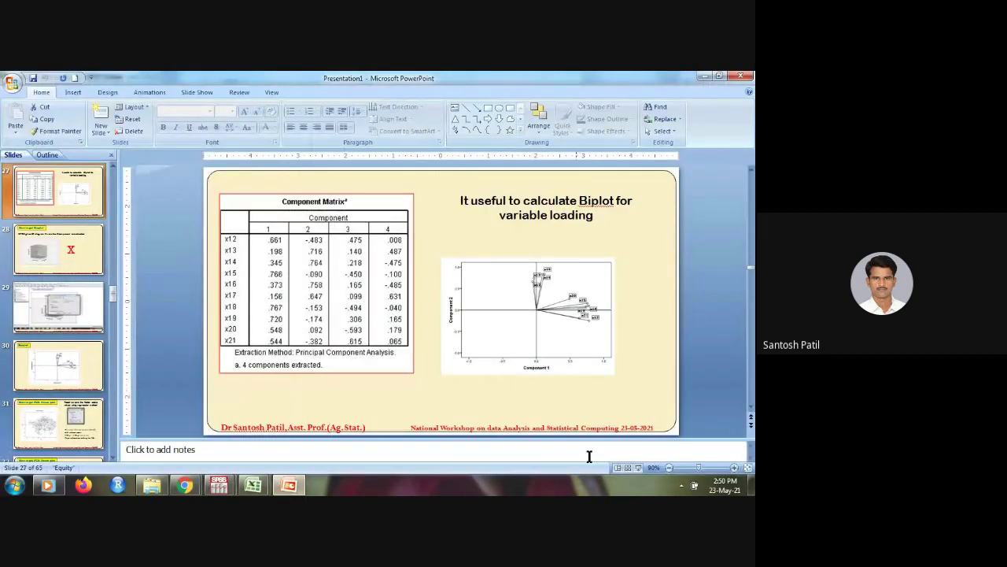
left_click(638, 468)
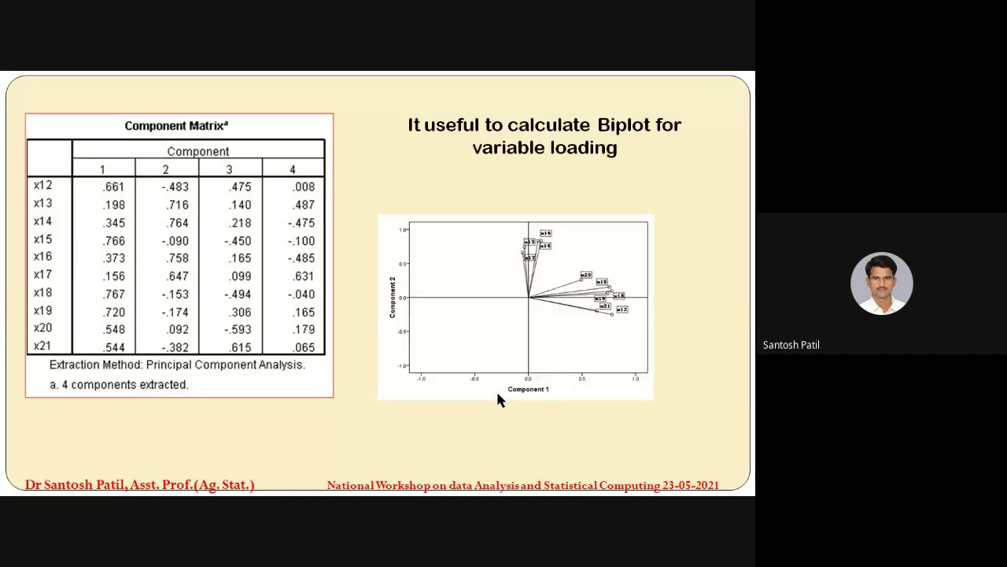
left_click(497, 400)
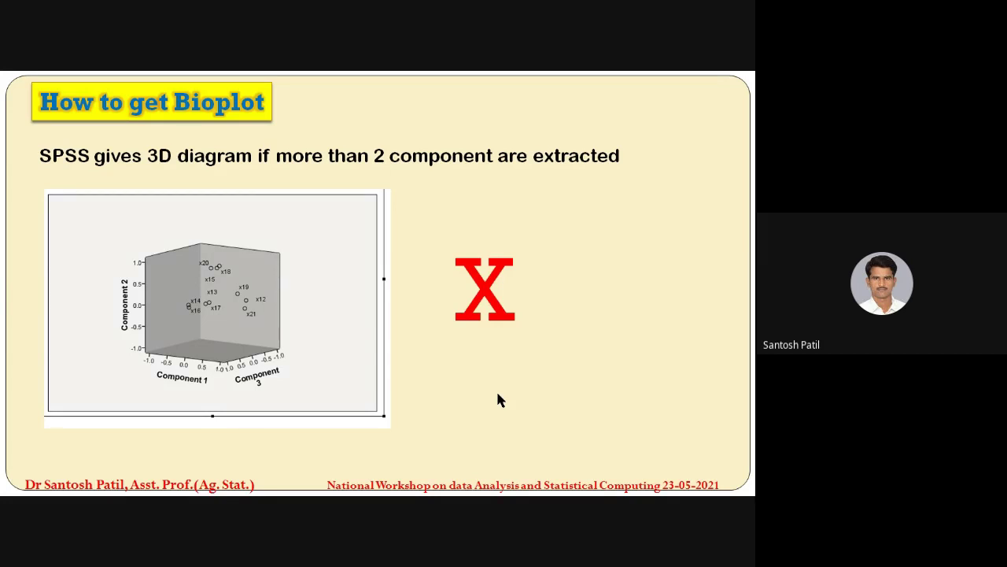
key("Right")
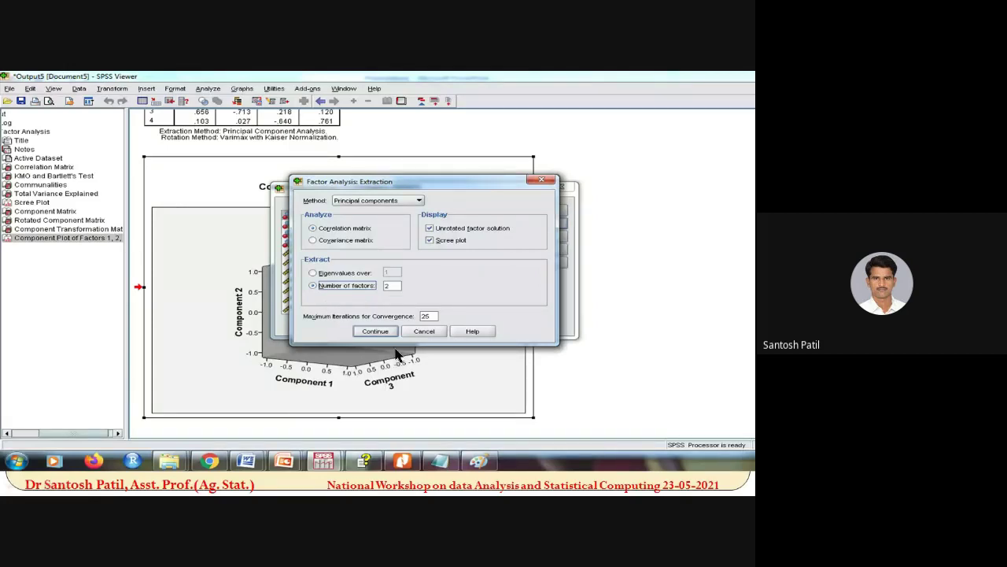
key("alt+Tab")
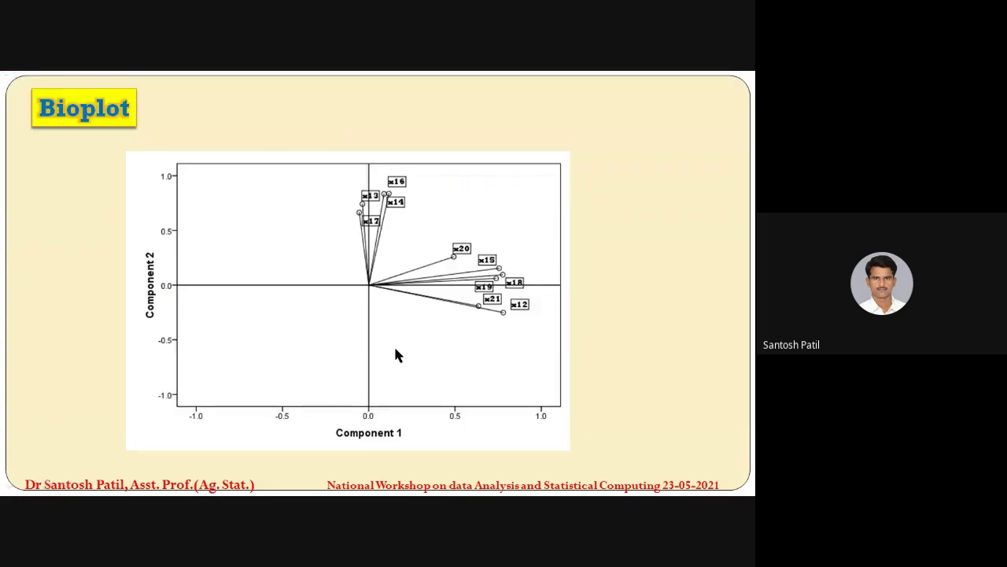
key("alt+Tab")
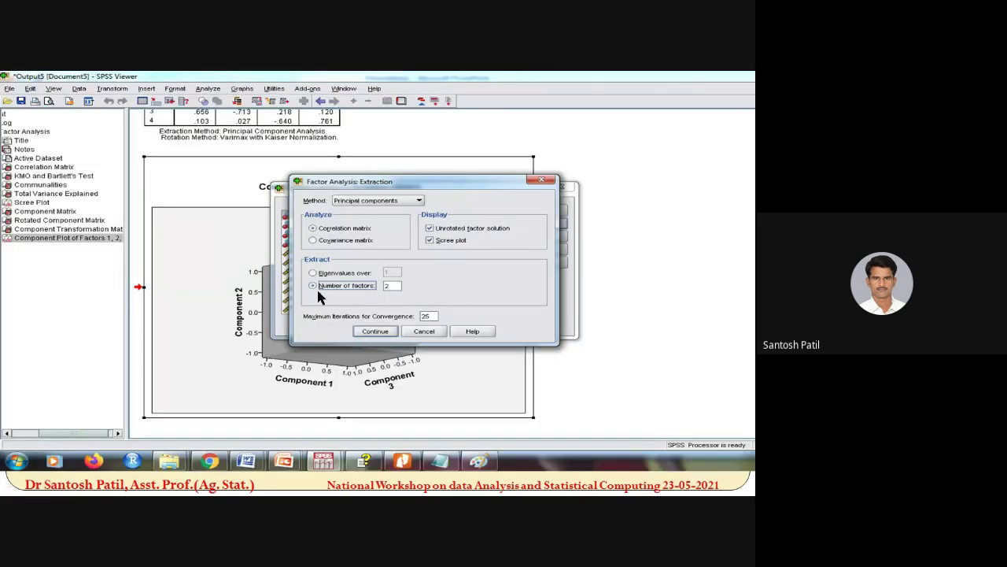
key("alt+Tab")
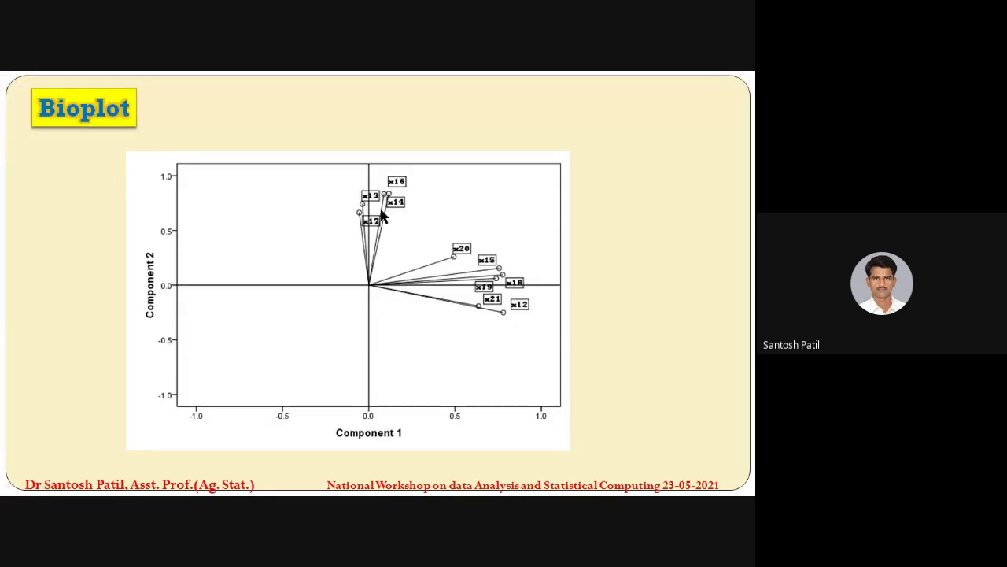
key("Escape")
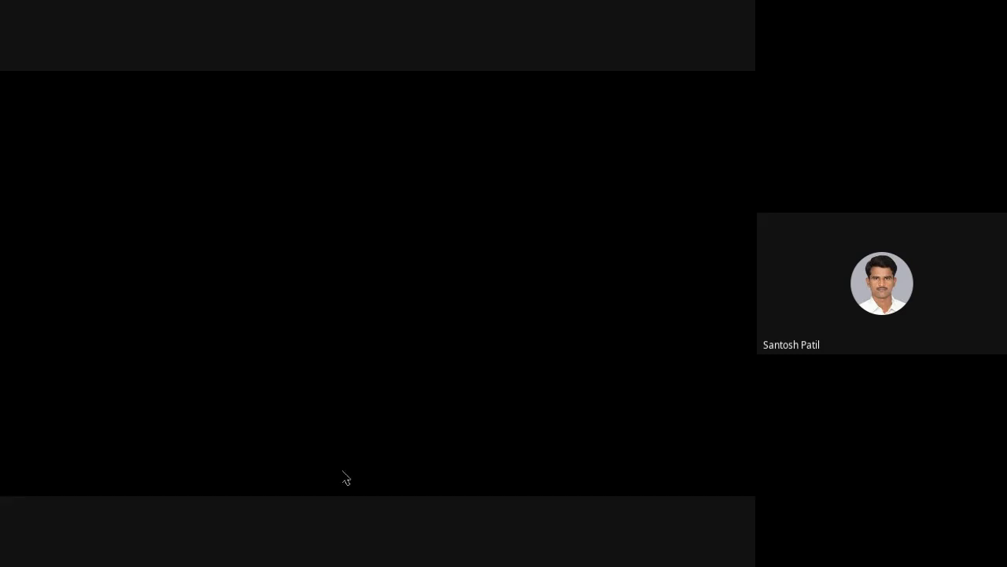
- Switch to the SPSS data editor and rerun the factor analysis of X12 to X21 with the number of extracted factors fixed at 2
mouse_move(219, 484)
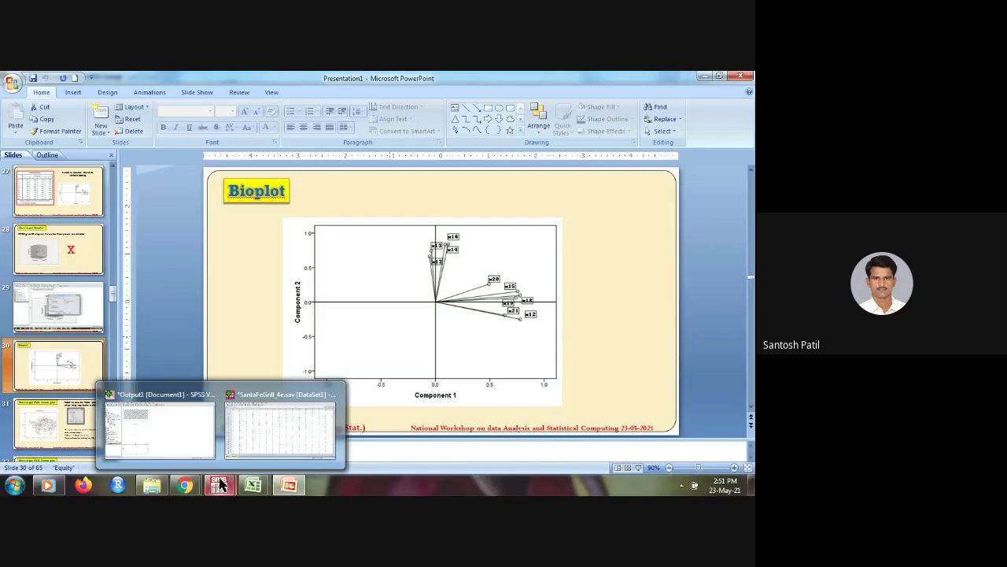
left_click(279, 428)
left_click(134, 89)
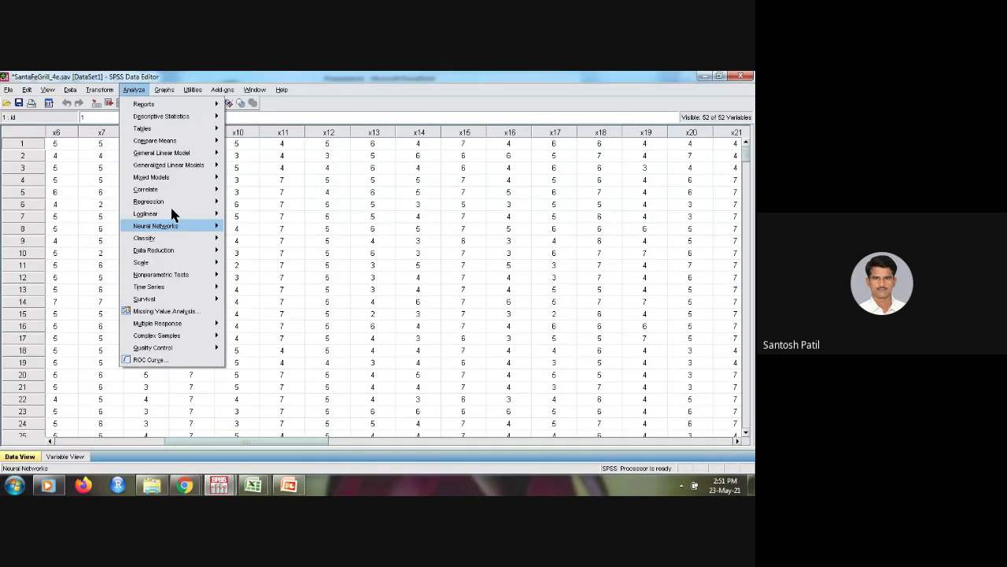
mouse_move(177, 245)
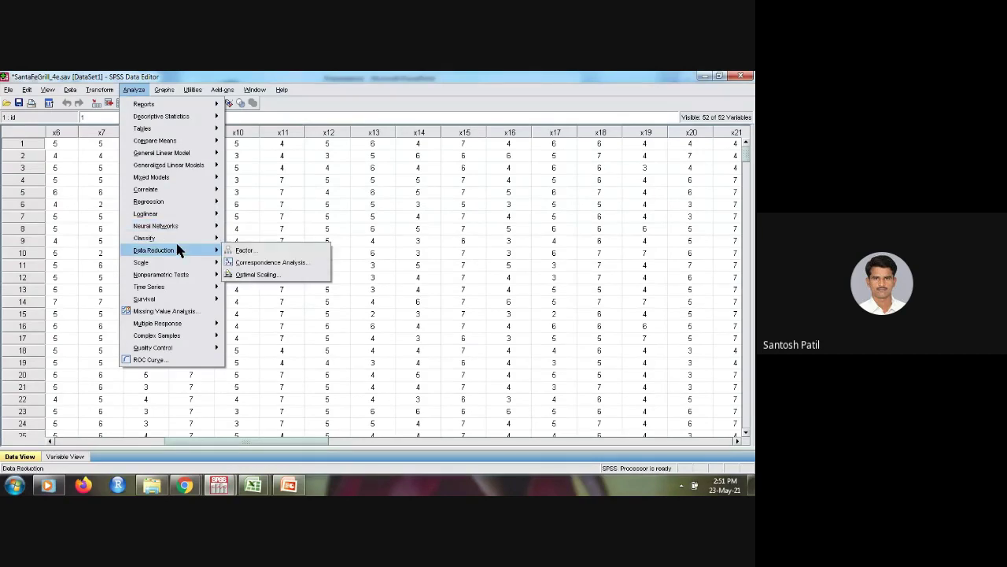
left_click(264, 253)
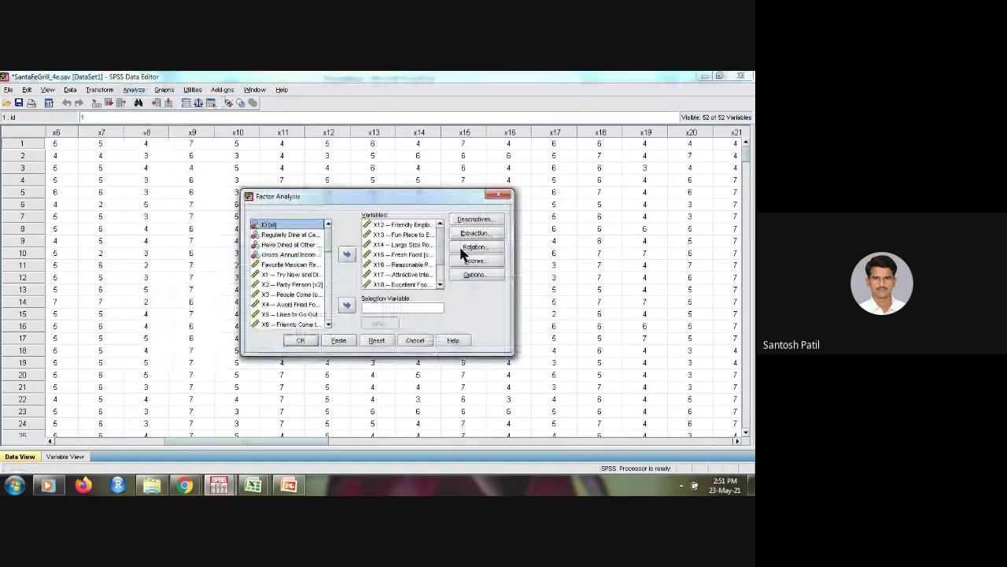
left_click(471, 234)
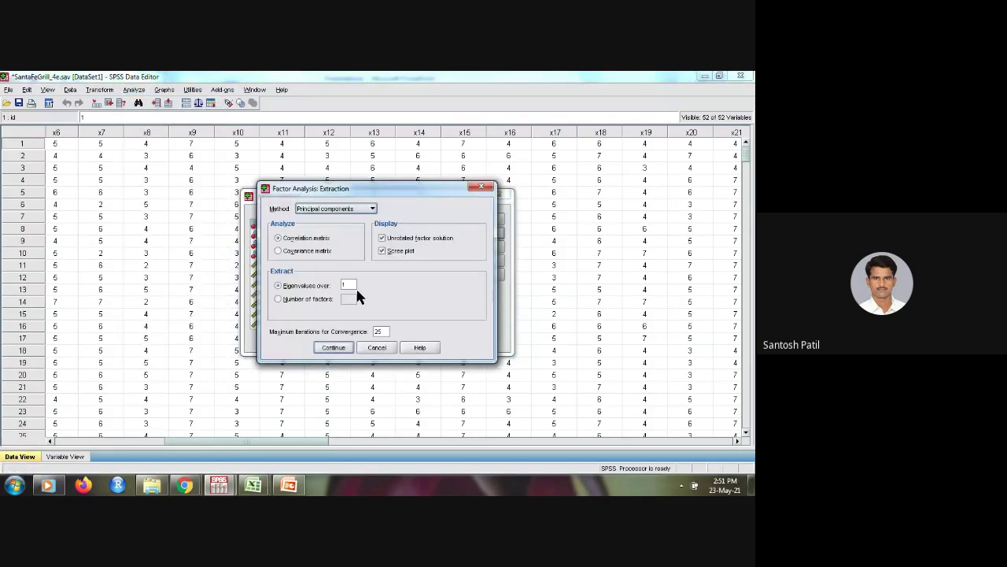
left_click(293, 299)
left_click(350, 299)
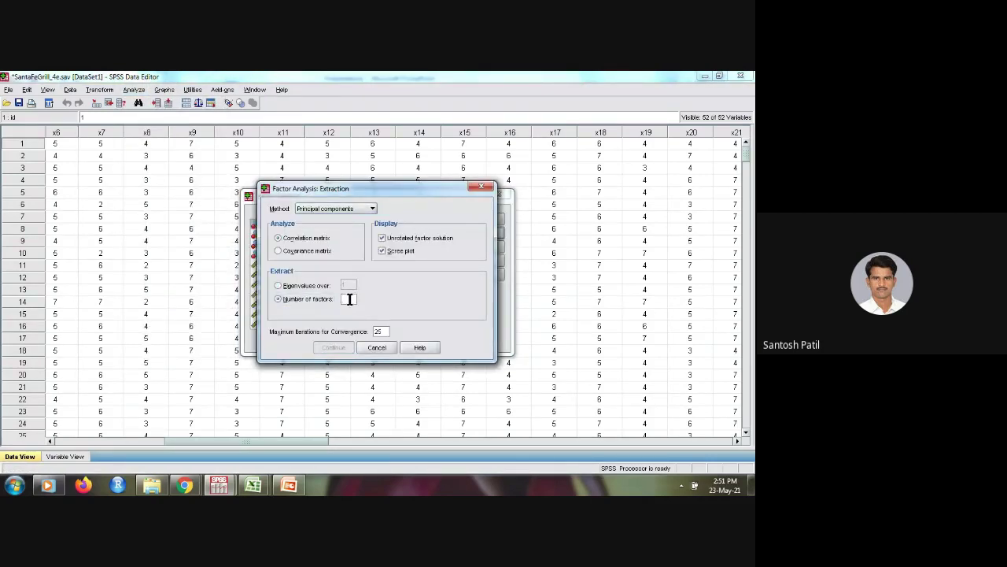
type("2")
left_click(329, 350)
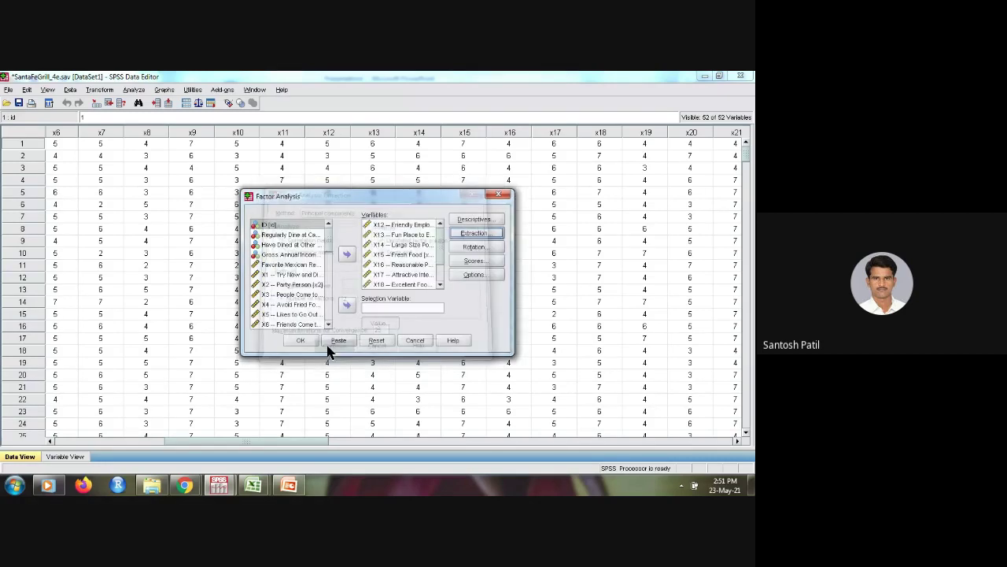
left_click(300, 340)
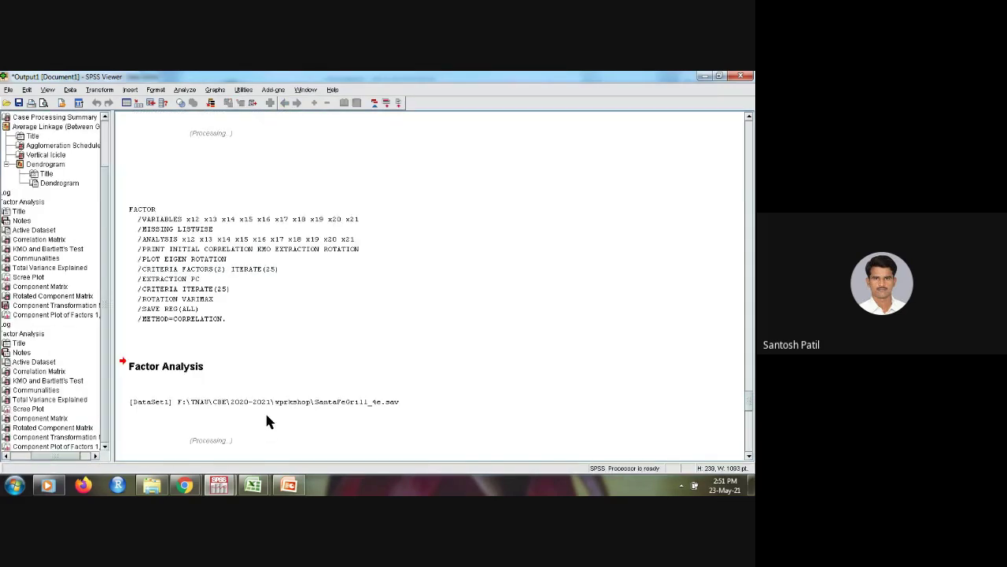
- Go through the component matrices in the new factor analysis output and open the component plot for editing
left_click(43, 418)
left_click(47, 429)
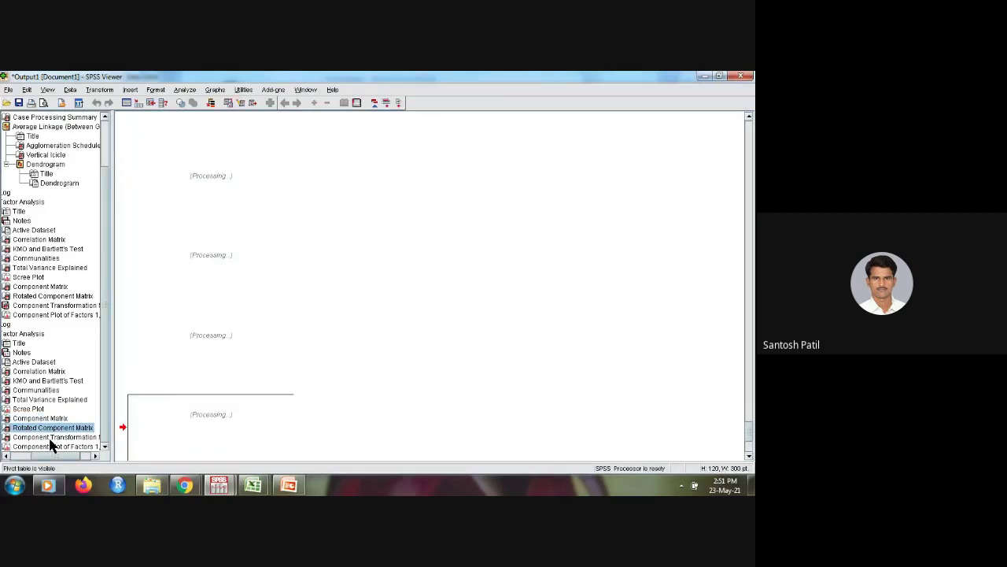
left_click(59, 438)
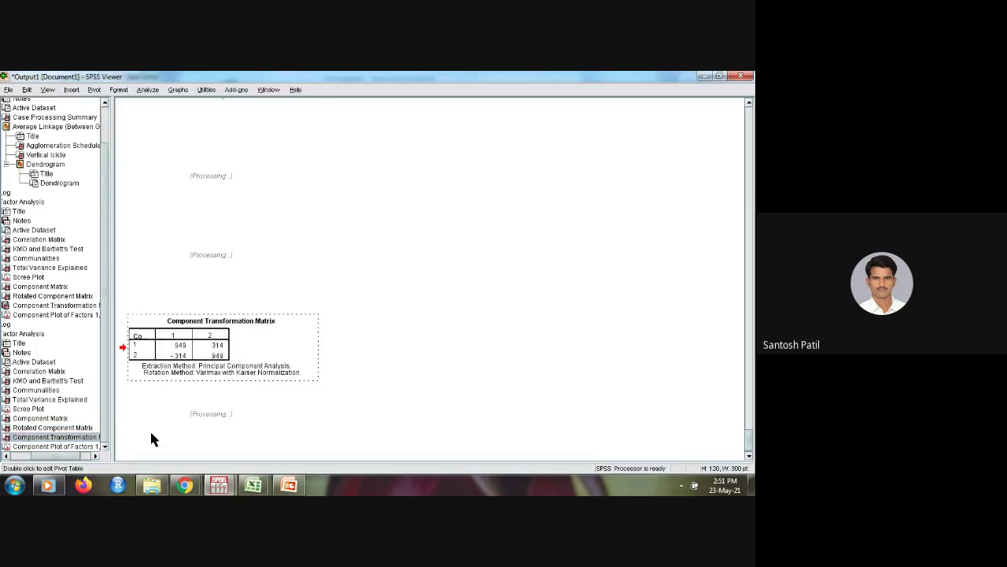
left_click(77, 446)
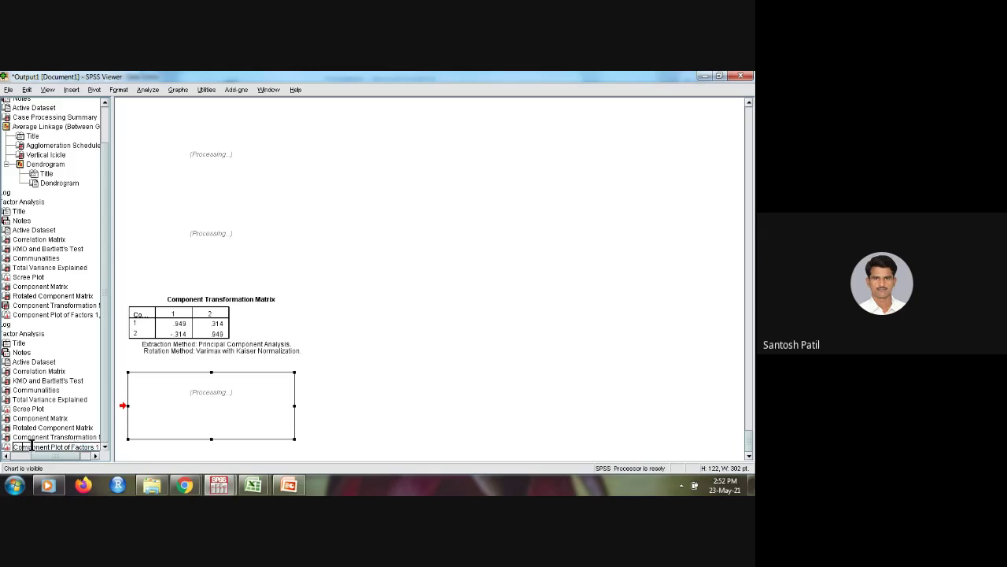
left_click(208, 416)
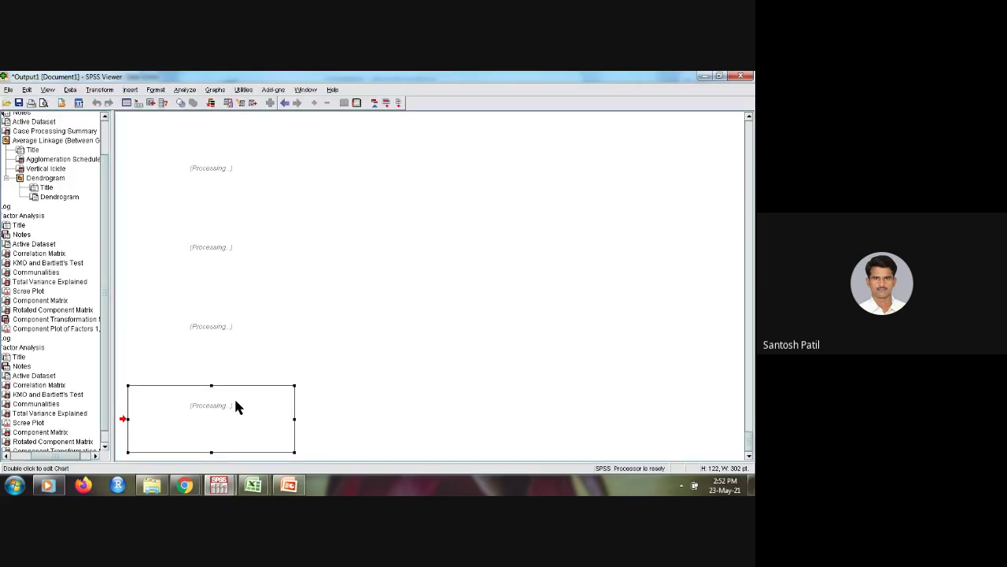
double_click(236, 406)
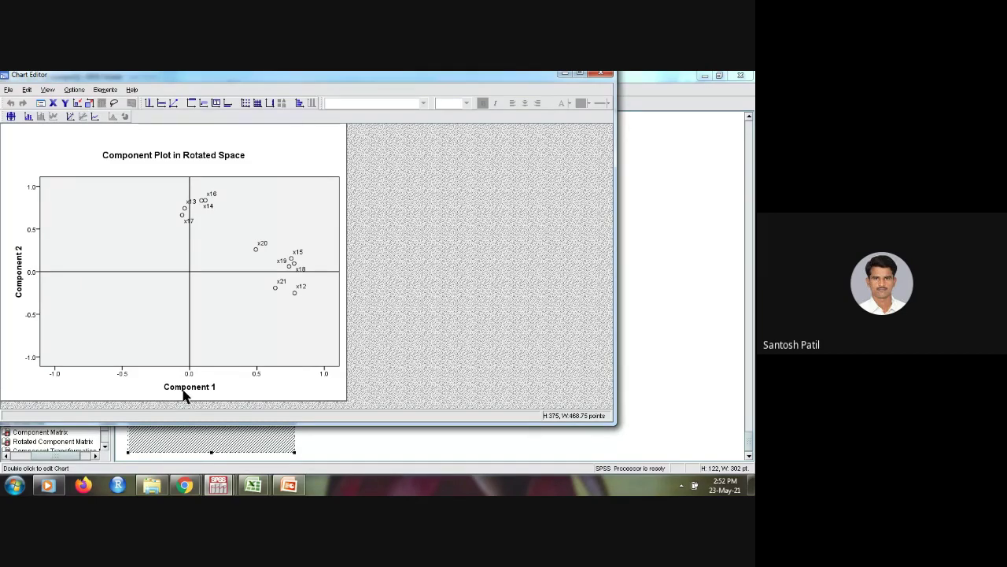
- Compare the maximized component plot with the Bioplot and Component Matrix slides in PowerPoint, and return to the chart
key("alt+Tab")
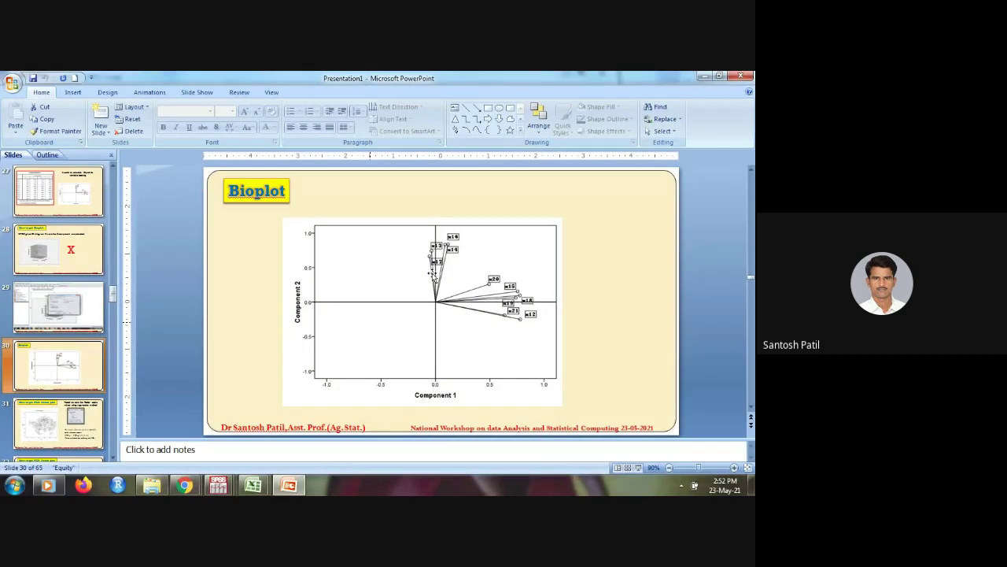
key("alt+Tab")
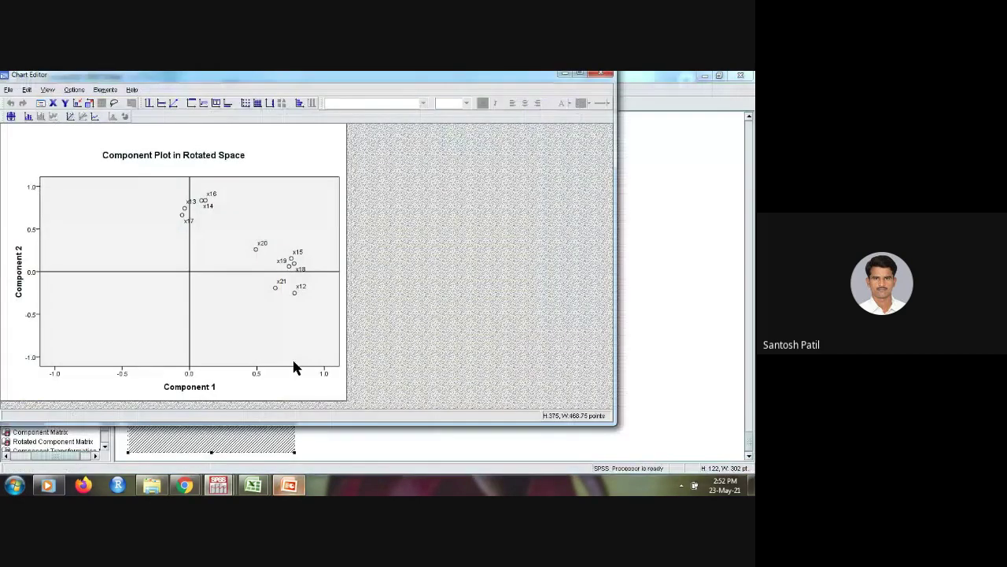
left_click(582, 74)
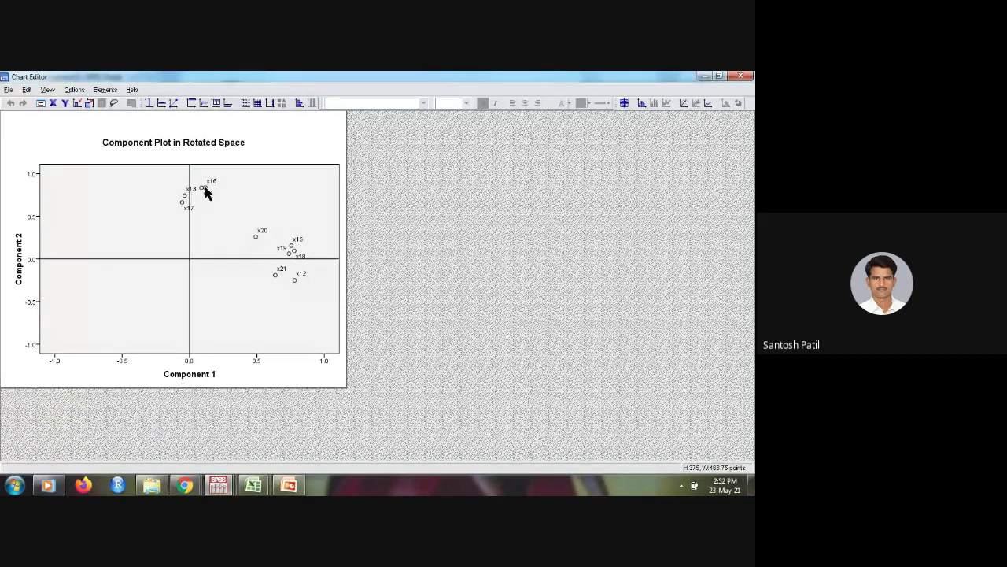
key("alt+Tab")
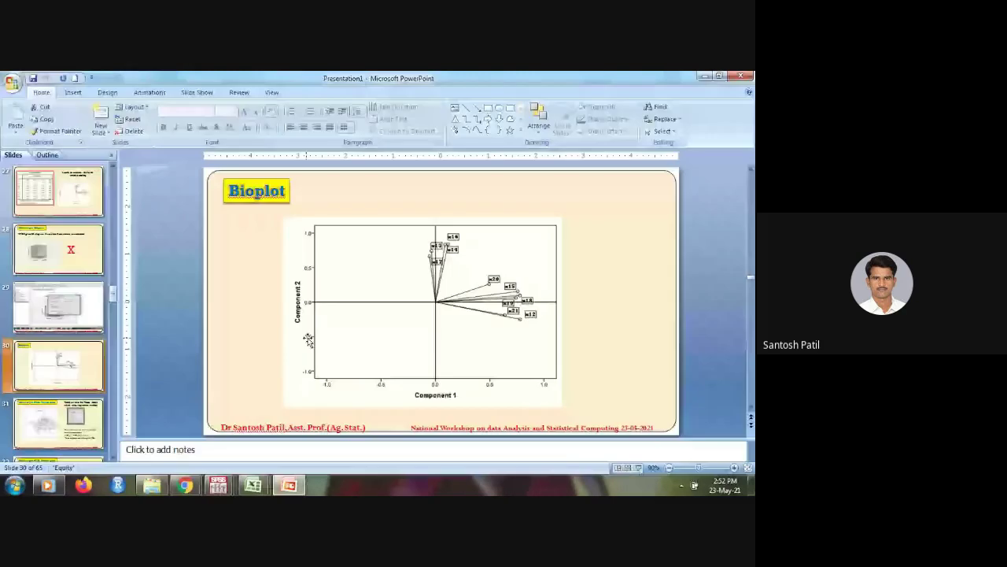
left_click(39, 192)
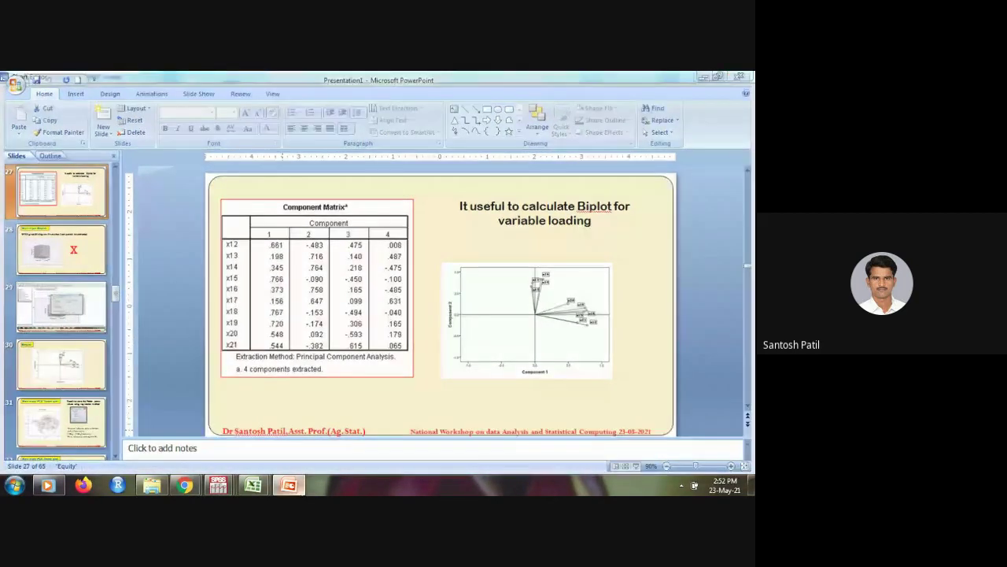
left_click(296, 486)
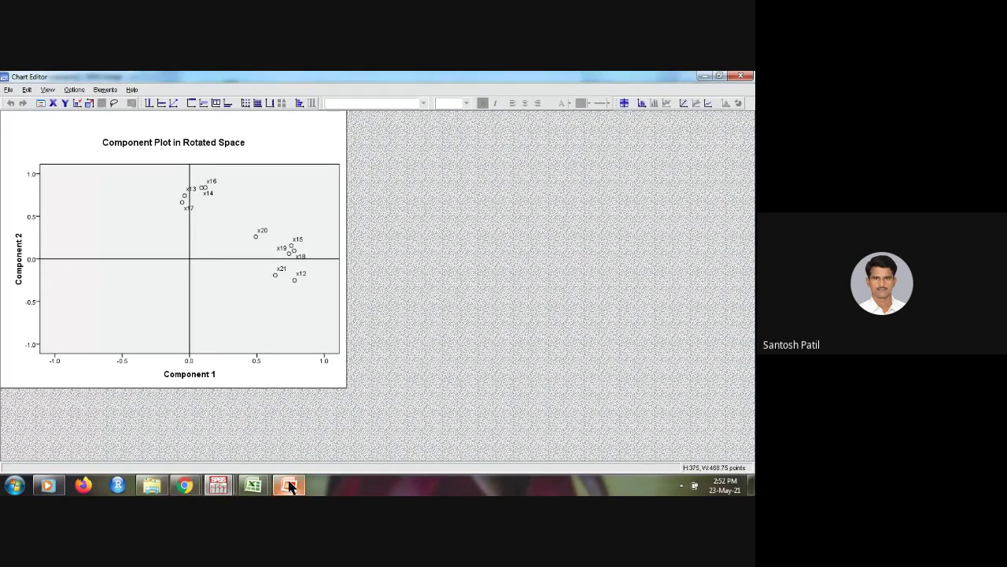
mouse_move(289, 487)
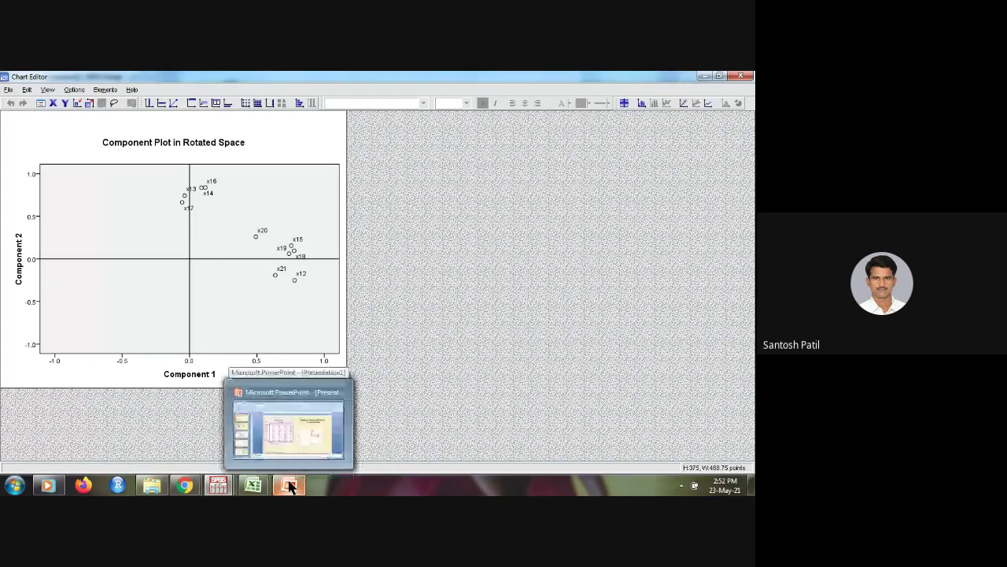
- Try Centroid spikes on the component plot's markers, apply Origin spikes instead and close the marker properties
double_click(255, 237)
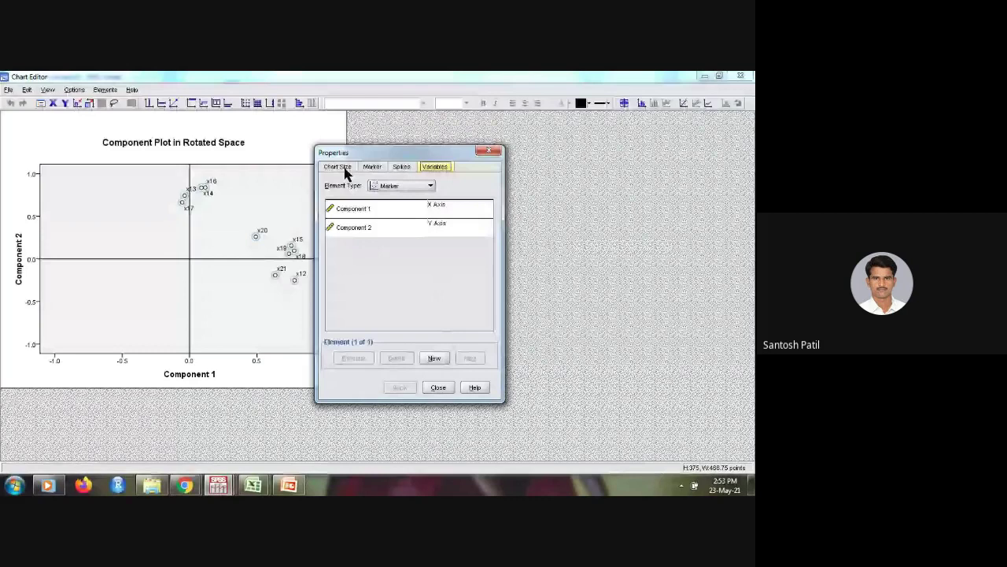
left_click(402, 169)
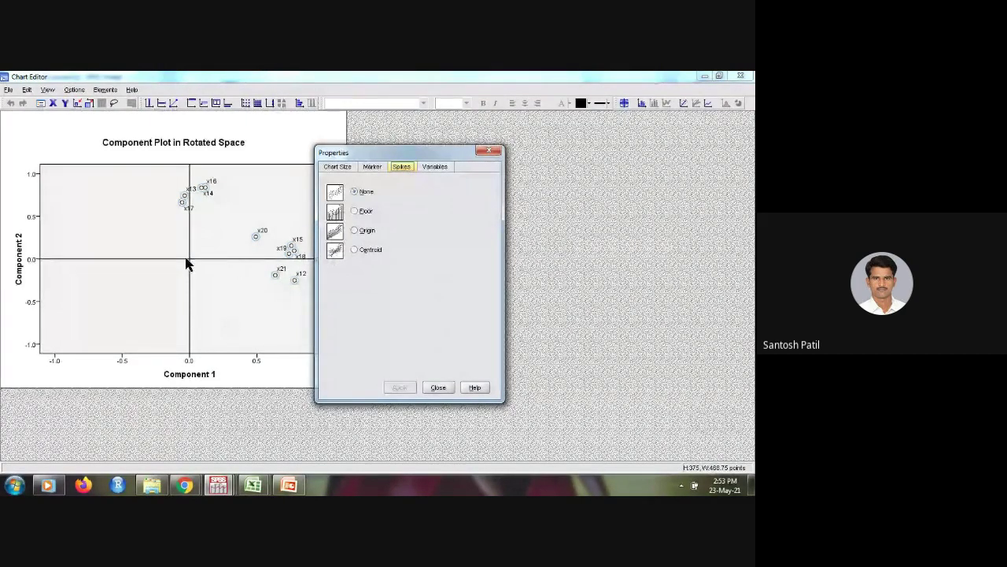
left_click(354, 250)
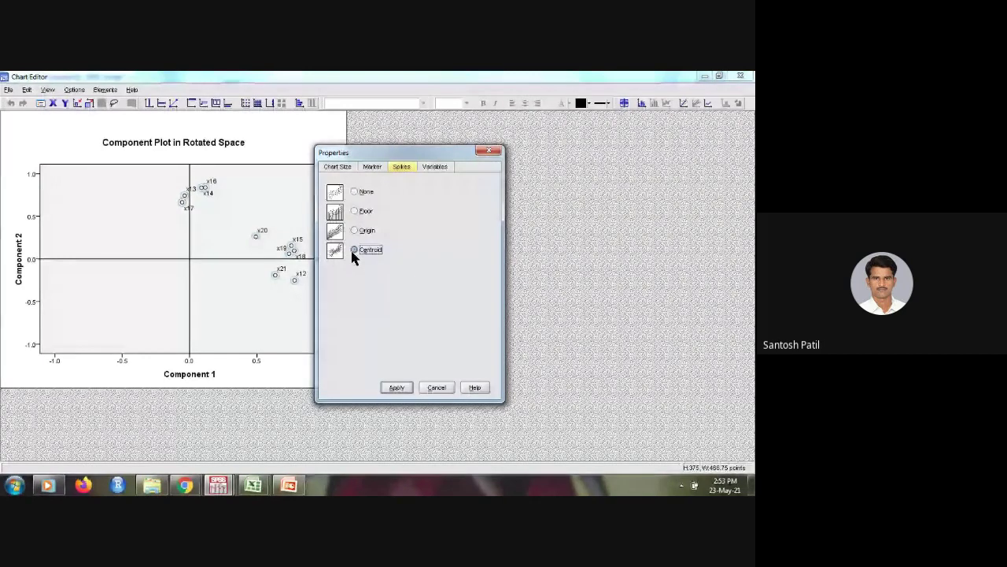
left_click(392, 390)
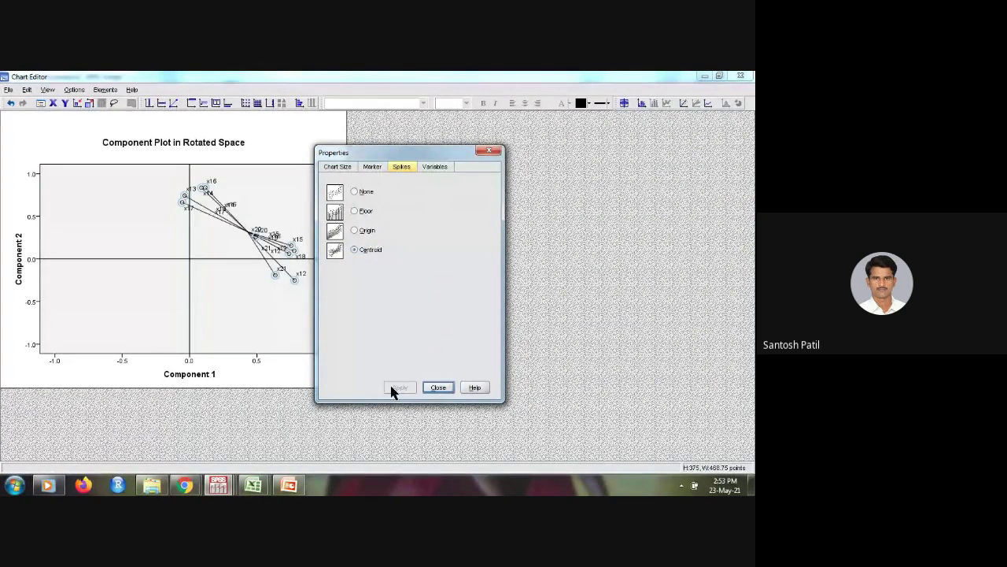
left_click(355, 231)
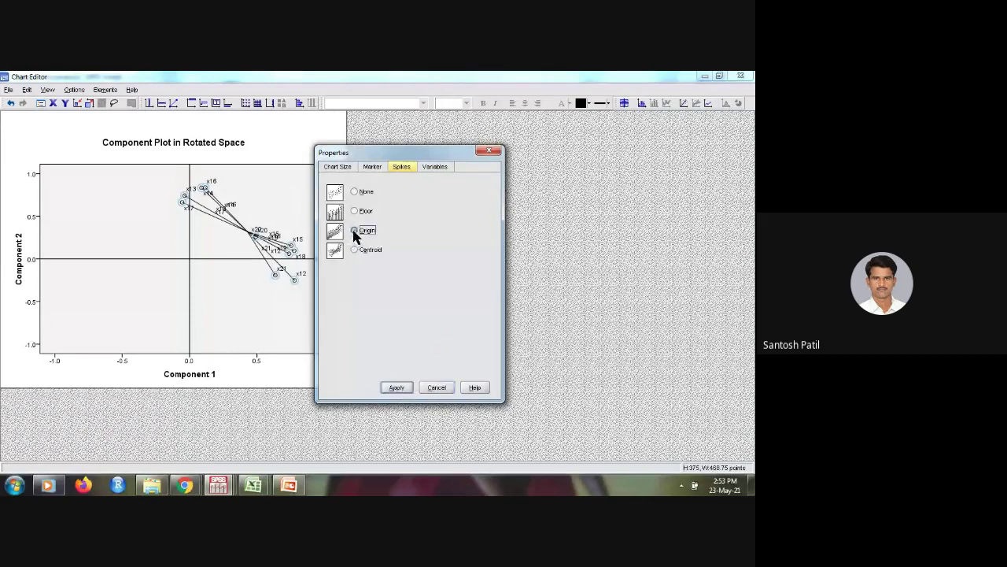
left_click(395, 389)
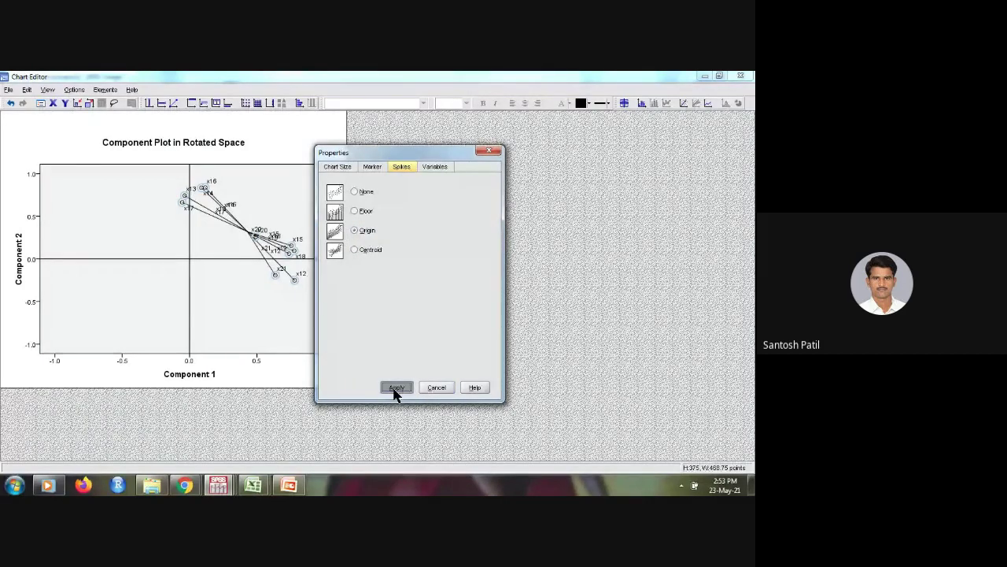
left_click(396, 387)
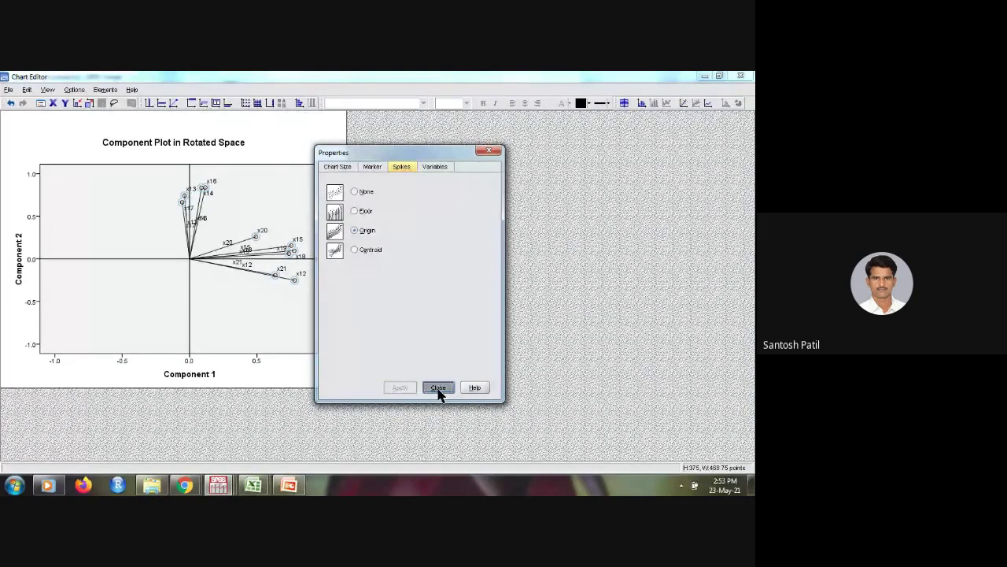
left_click(437, 388)
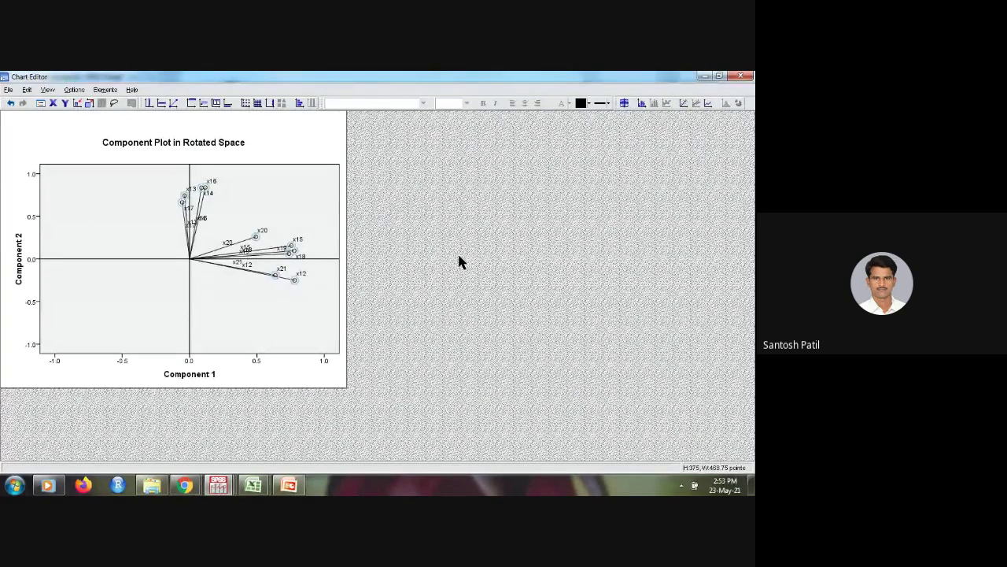
left_click(271, 304)
- Switch to PowerPoint, start the slide show from the Bioplot slide, present the PCA Score plot slide with its chart, and end the show
left_click(290, 486)
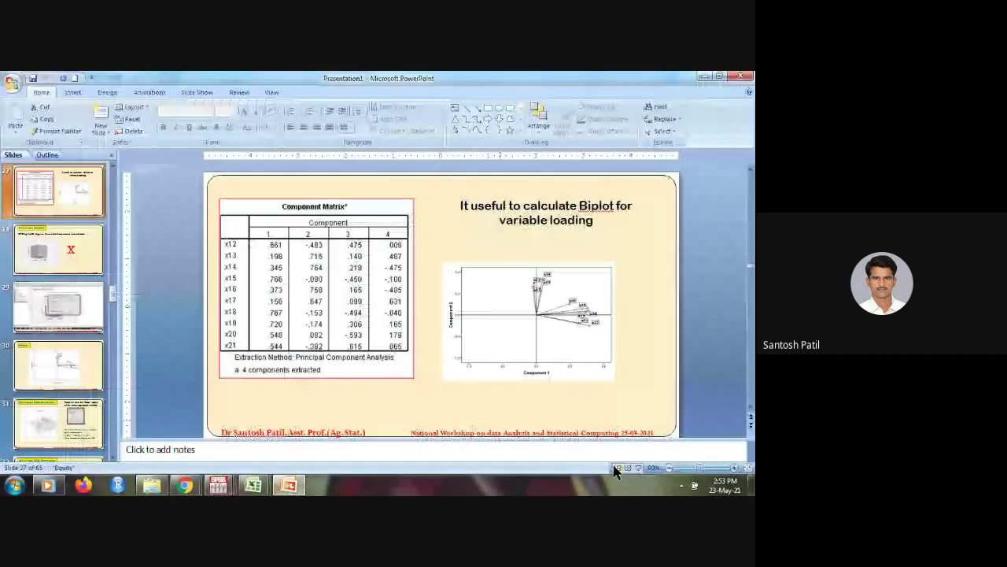
left_click(68, 415)
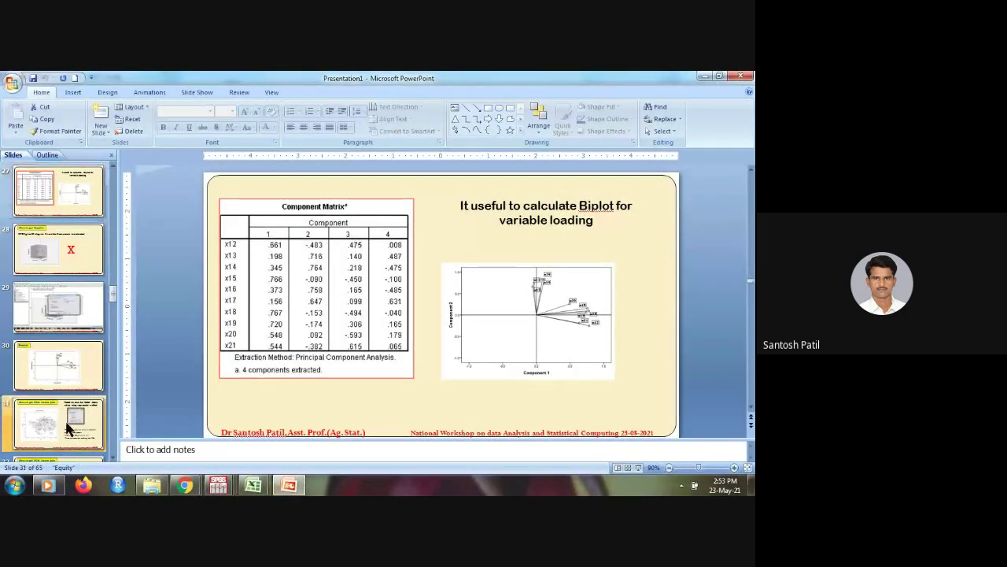
left_click(64, 323)
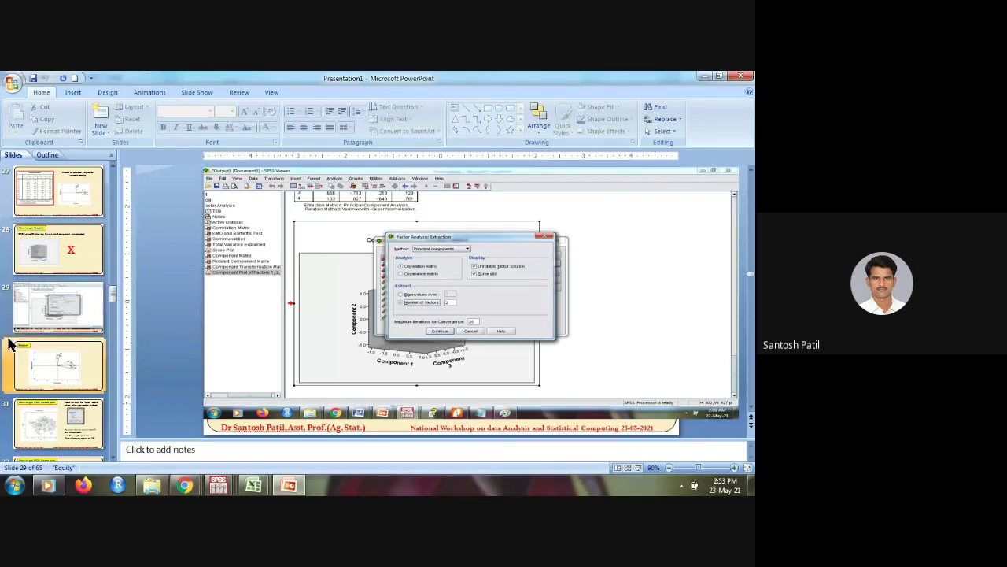
left_click(36, 358)
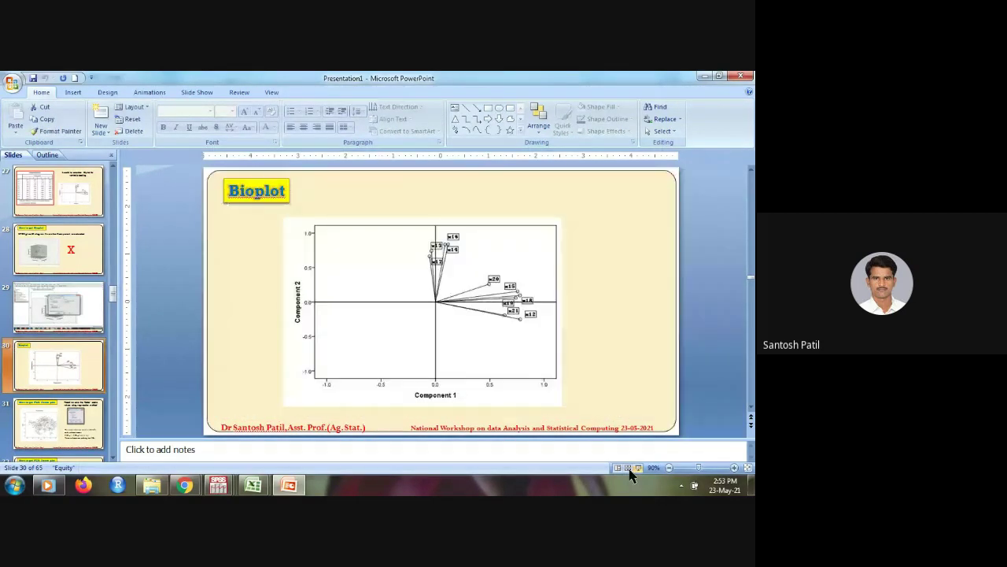
left_click(638, 468)
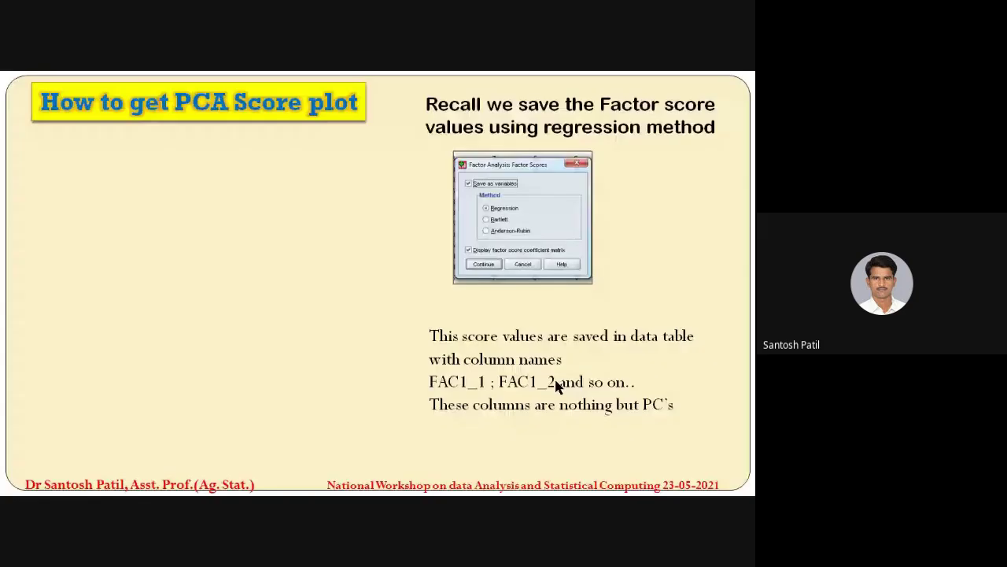
left_click(555, 386)
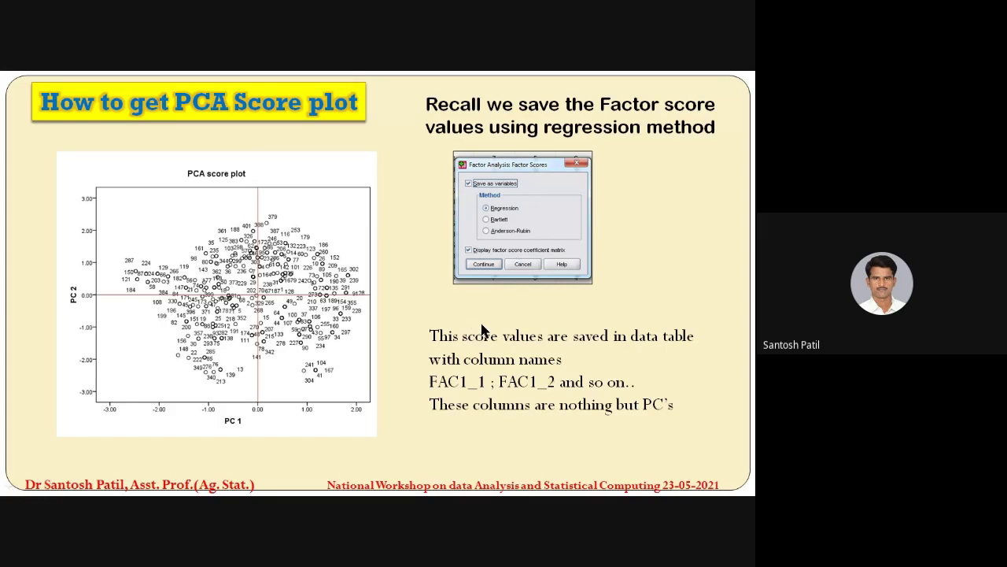
key("Escape")
key("Page_Down")
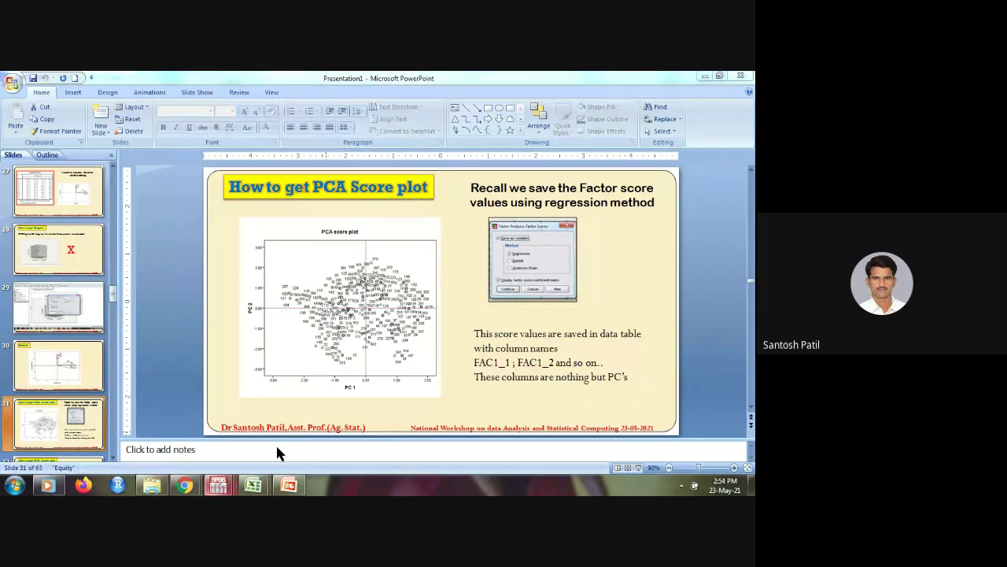
- Switch to the SPSS data editor and go across row 12 to the saved factor score columns after x43
key("alt+Tab")
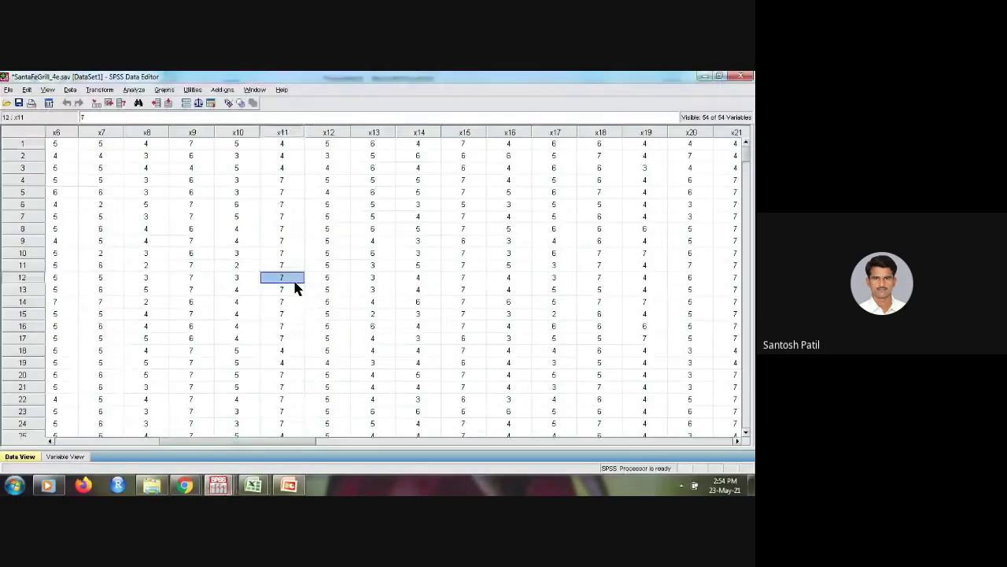
key("Right")
key("Right")
key("Right")
key("Right")
key("Right")
key("Right")
key("Right")
key("Right")
key("Right")
key("Right")
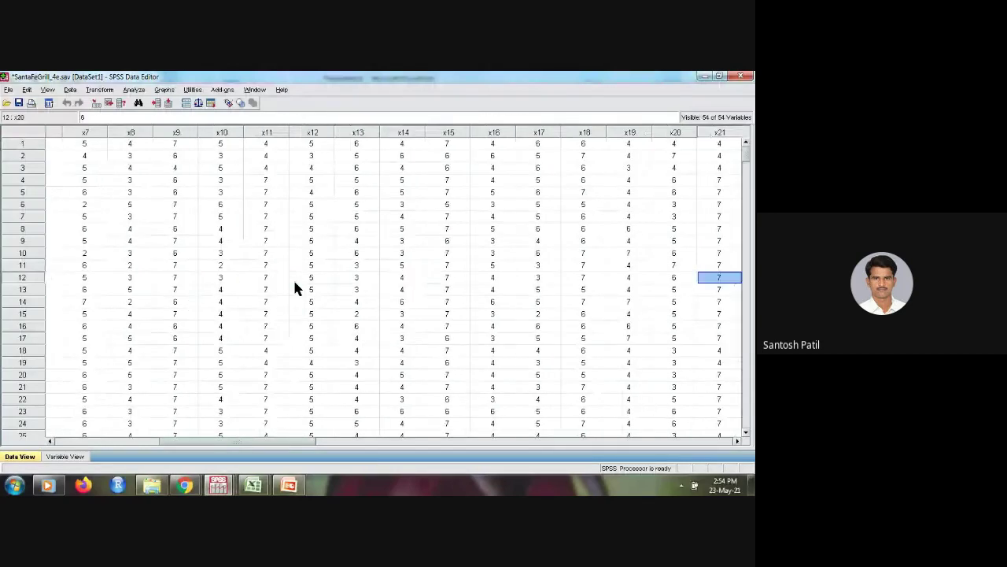
key("Right")
key("Right")
key("Right")
key("Right")
key("Right")
key("Right")
key("Right")
key("Right")
key("Right")
key("Right")
key("Right")
key("Right")
key("Right")
key("Right")
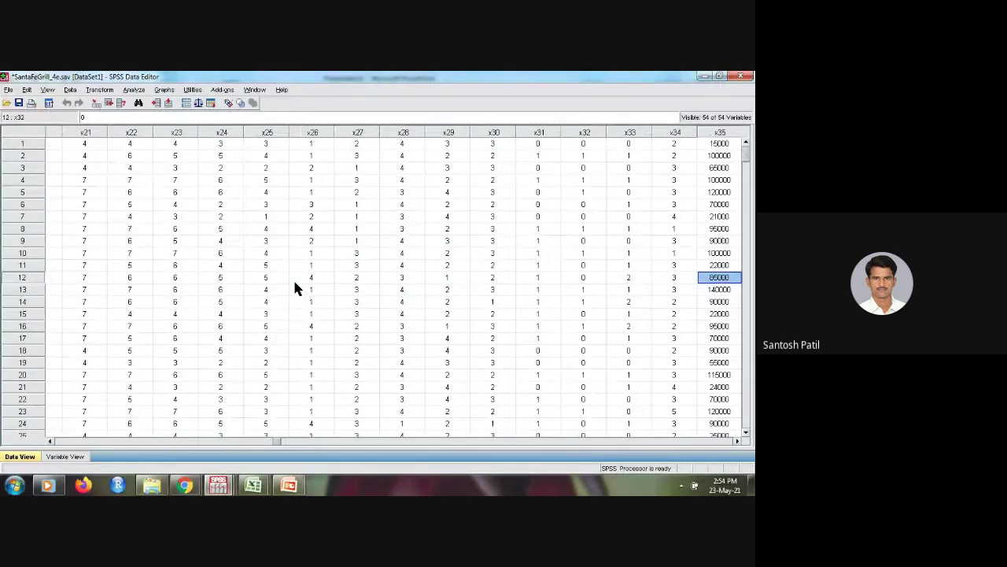
key("Right")
key("Right")
key("Right")
key("Right")
key("Right")
key("Right")
key("Right")
key("Right")
key("Right")
key("Right")
key("Right")
key("Right")
key("Right")
key("Right")
key("Right")
key("Right")
key("Right")
key("Right")
key("Right")
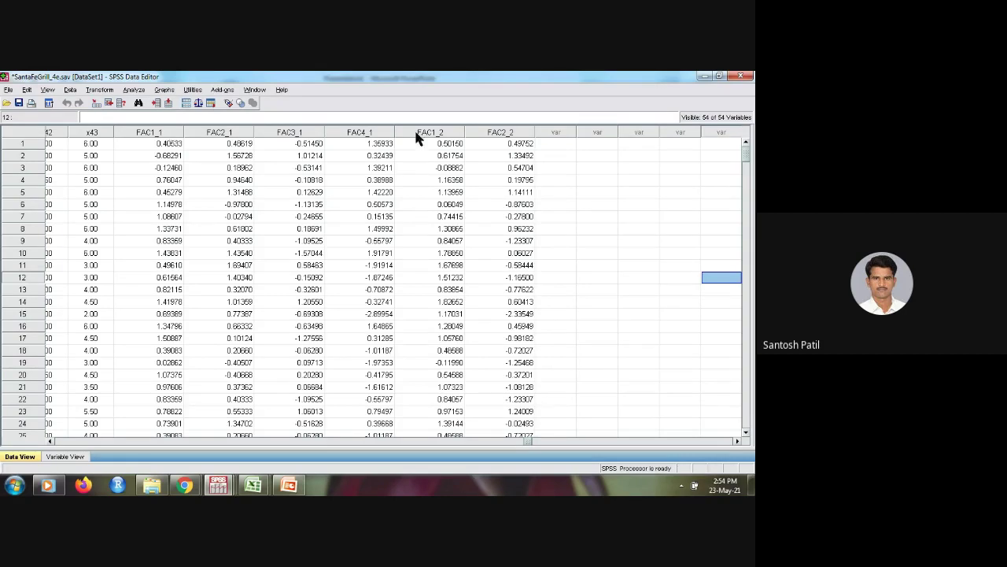
- Highlight the score columns FAC1_2 and FAC2_2, FAC1_1 through FAC4_1, and finally FAC1_1 alone
left_click_drag(418, 138, 508, 138)
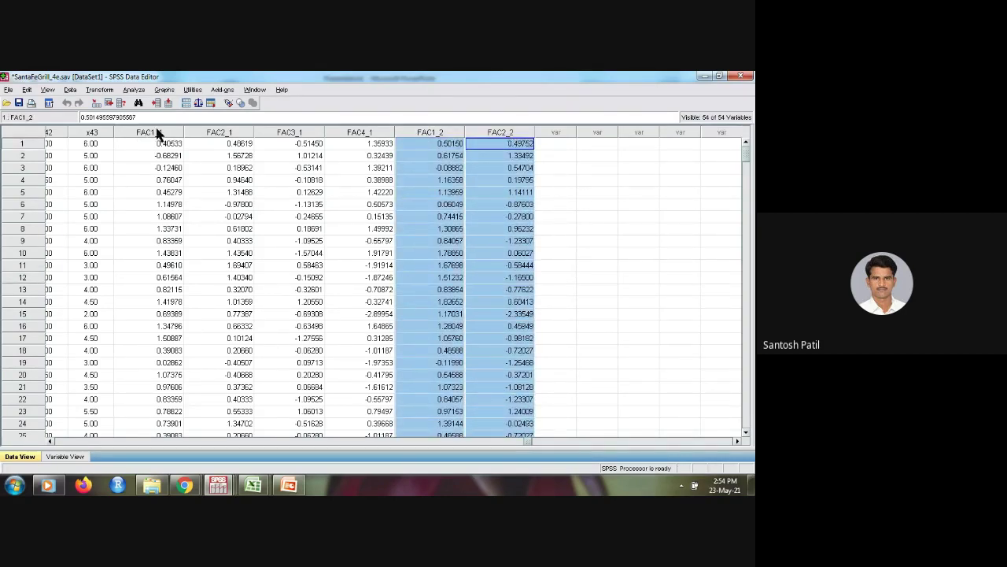
left_click_drag(157, 133, 339, 136)
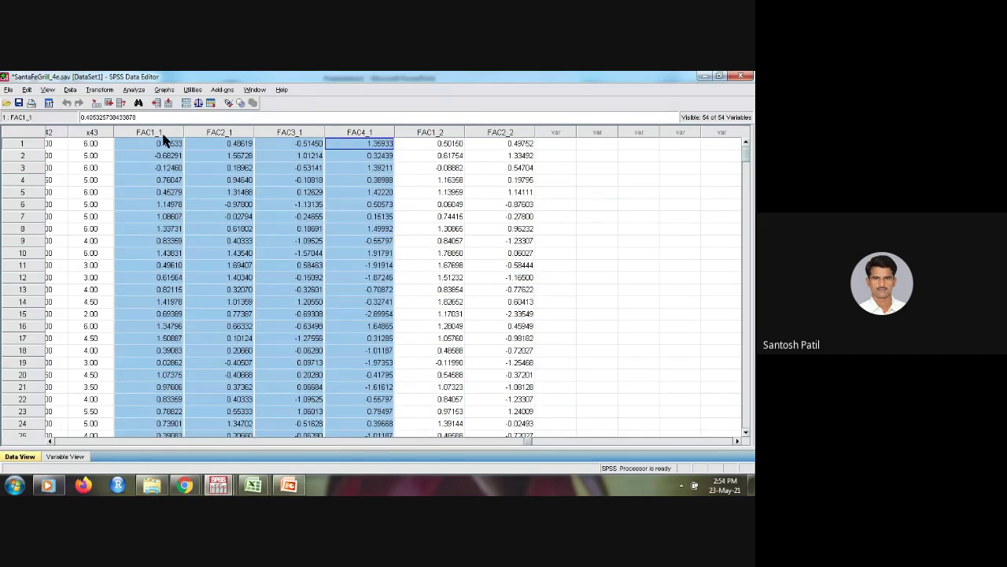
left_click(203, 181)
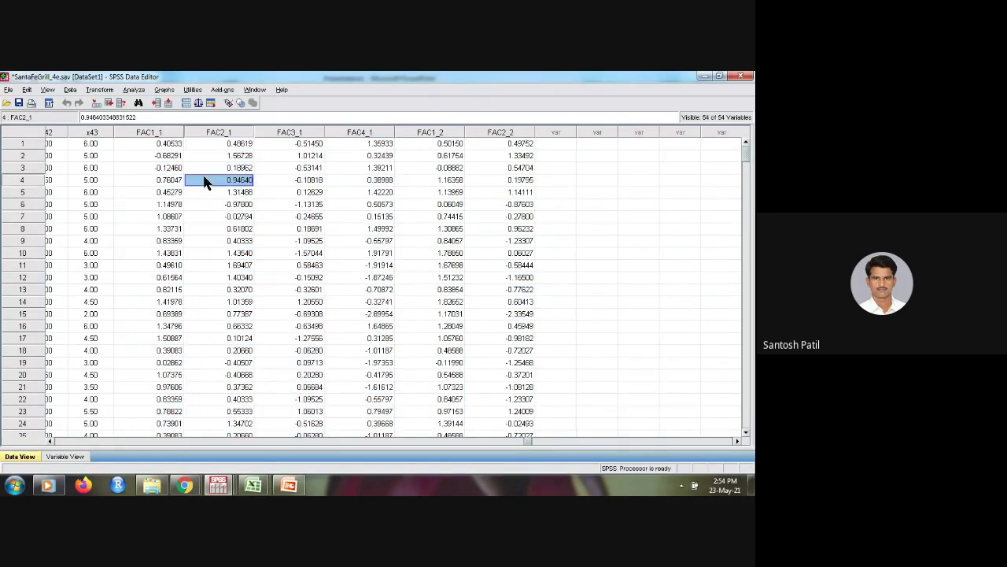
left_click(161, 133)
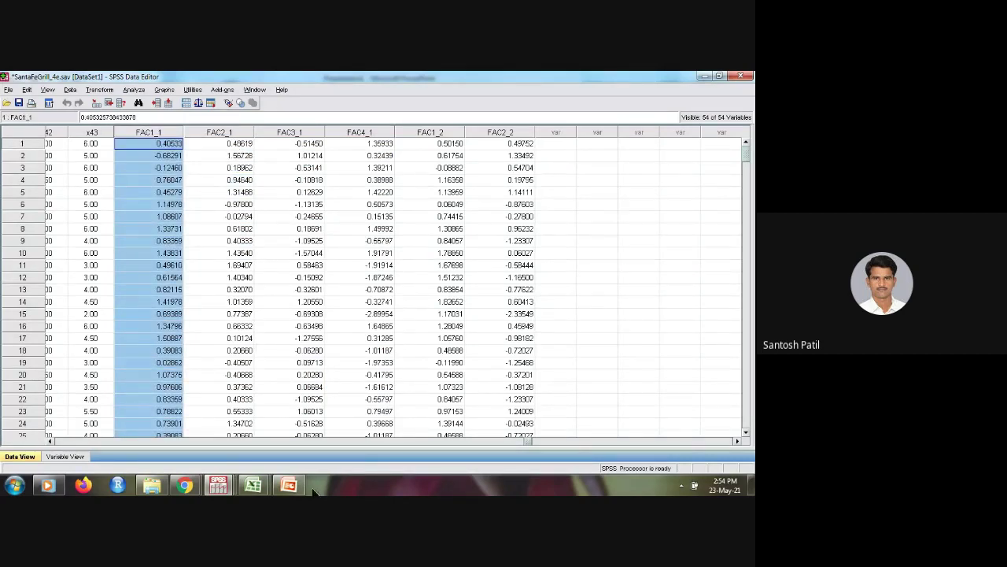
- Check the PCA Score plot slide in PowerPoint and return to the SPSS data editor
left_click(288, 486)
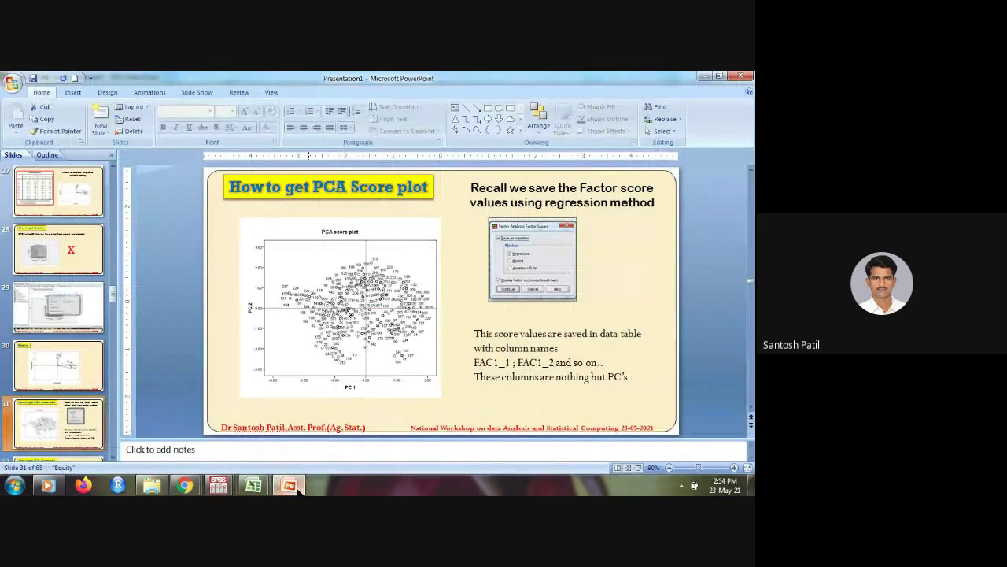
mouse_move(291, 486)
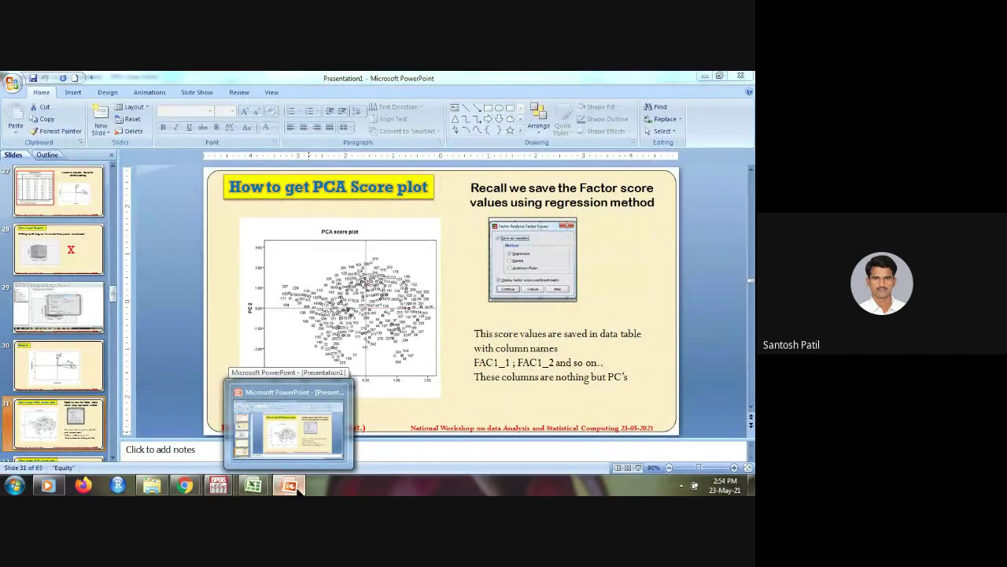
left_click(291, 486)
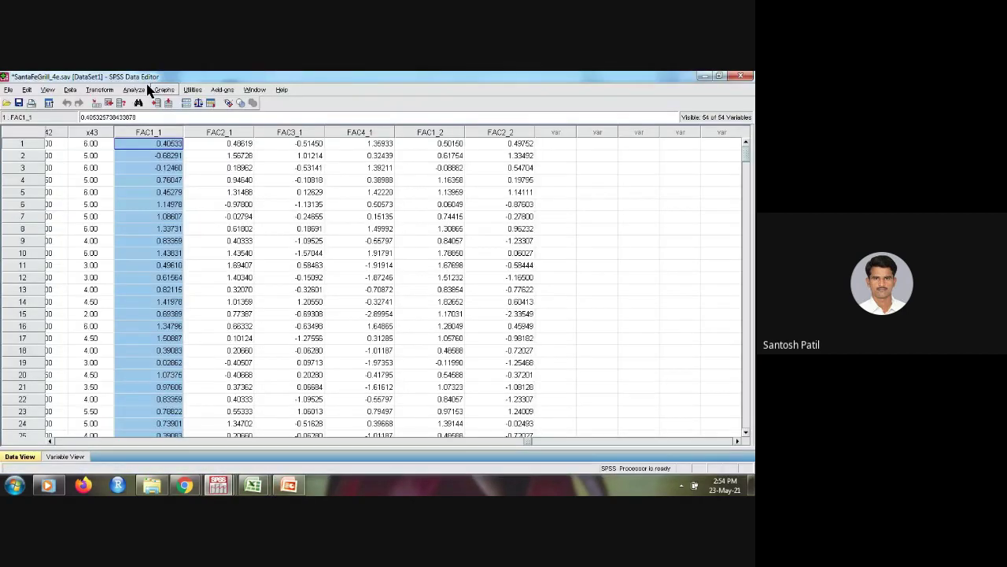
- Create a Simple Scatter chart with REGR factor score 1 on the Y axis and REGR factor score 2 on the X axis for analysis 1
left_click(163, 89)
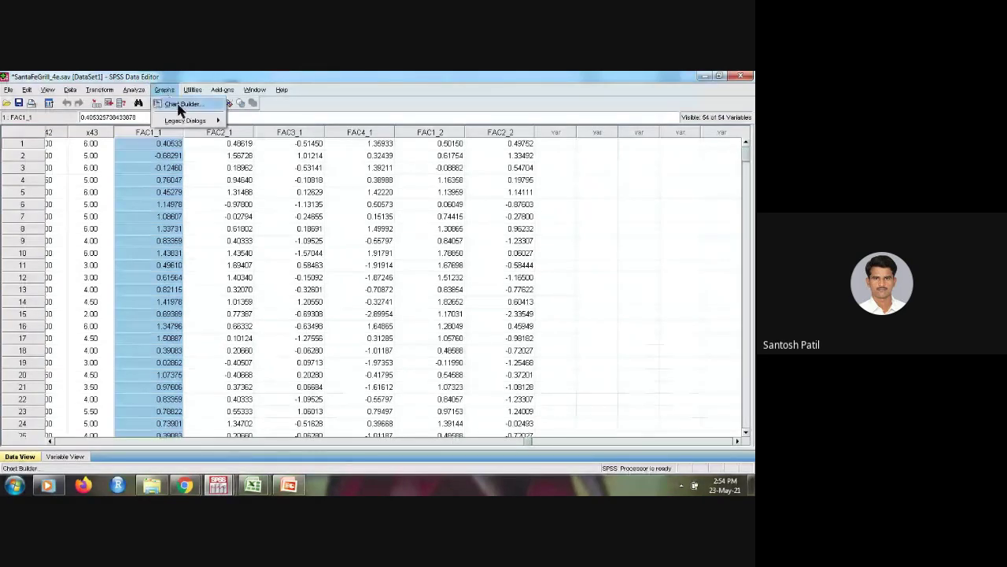
mouse_move(187, 125)
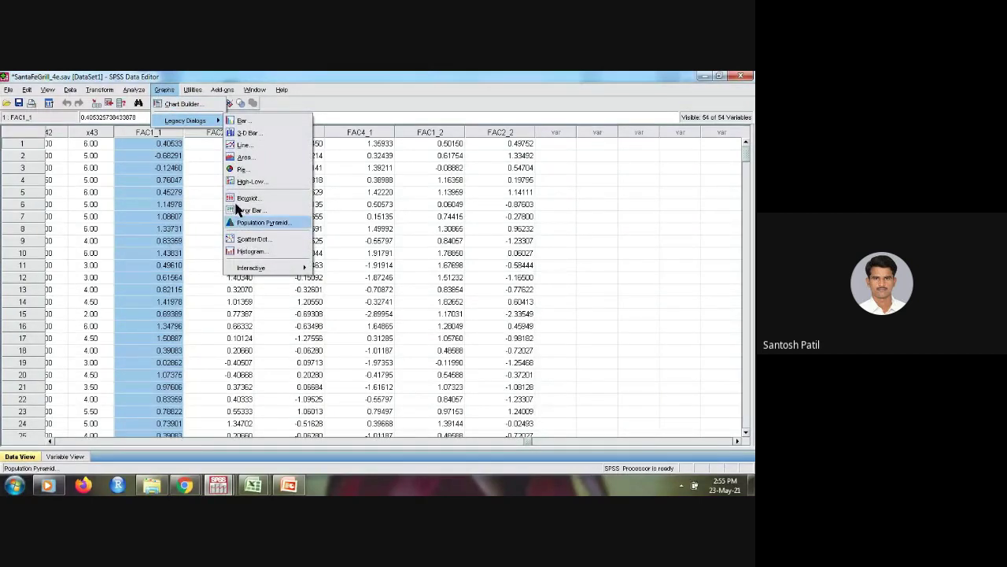
left_click(236, 241)
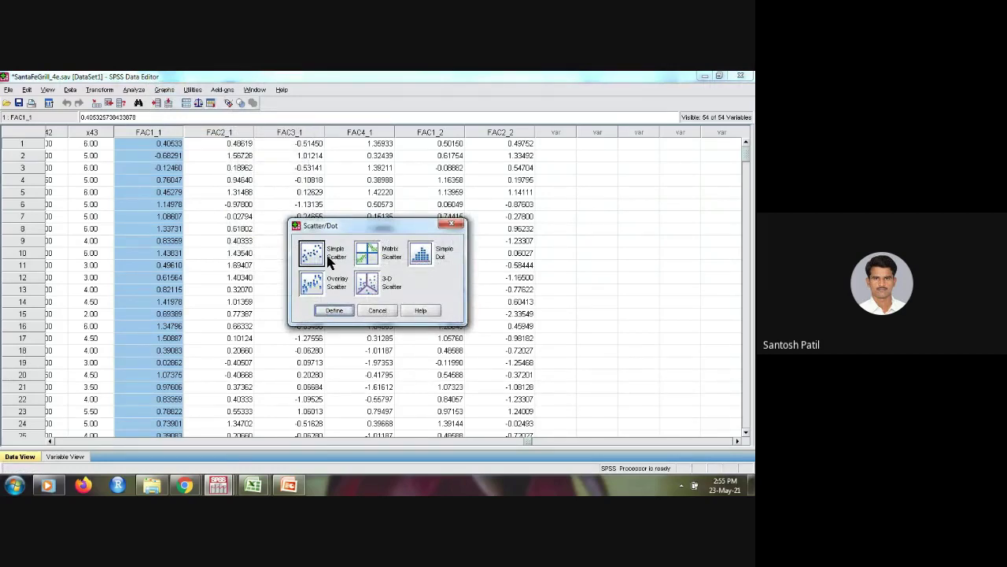
left_click(334, 310)
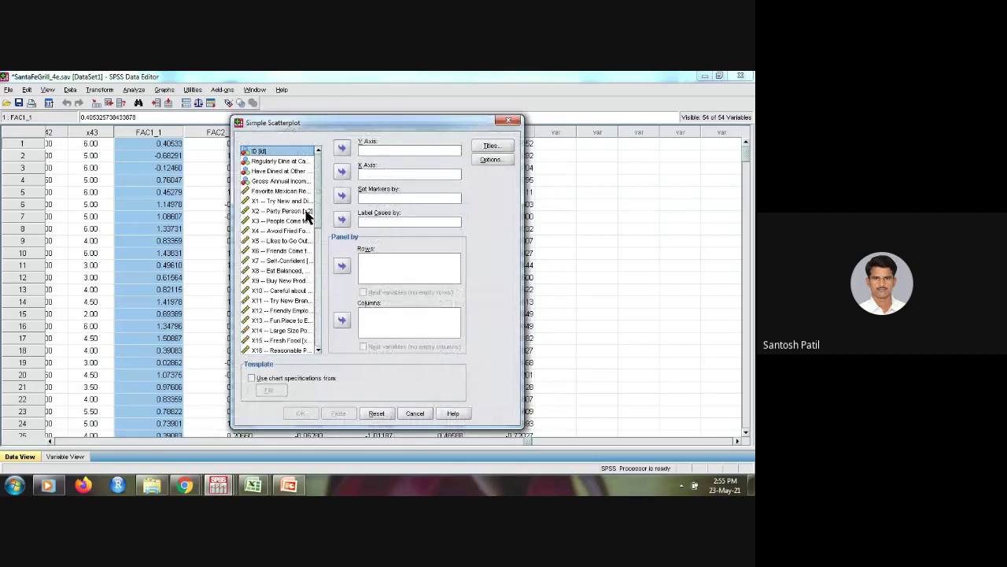
scroll(307, 216, "down", 11)
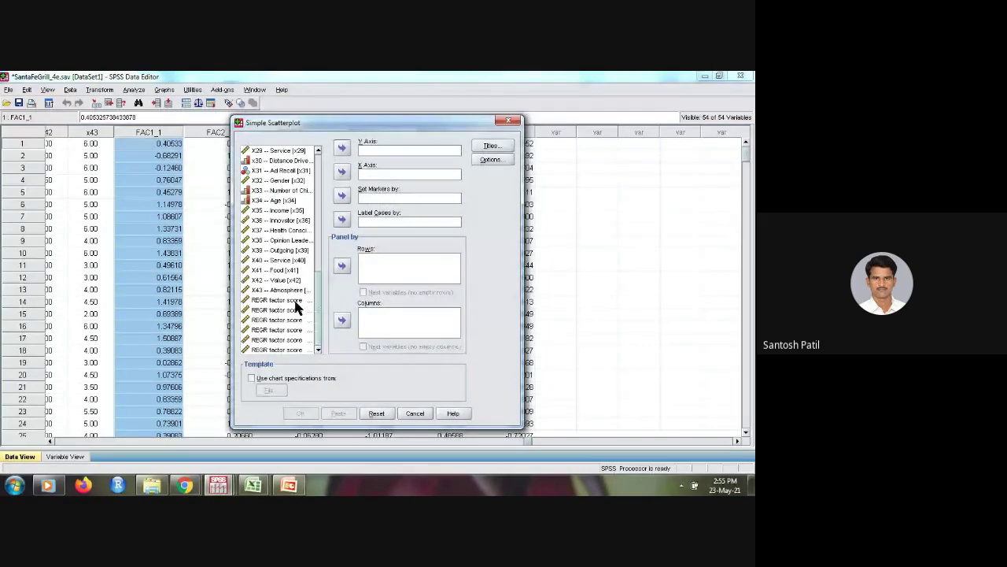
left_click(284, 300)
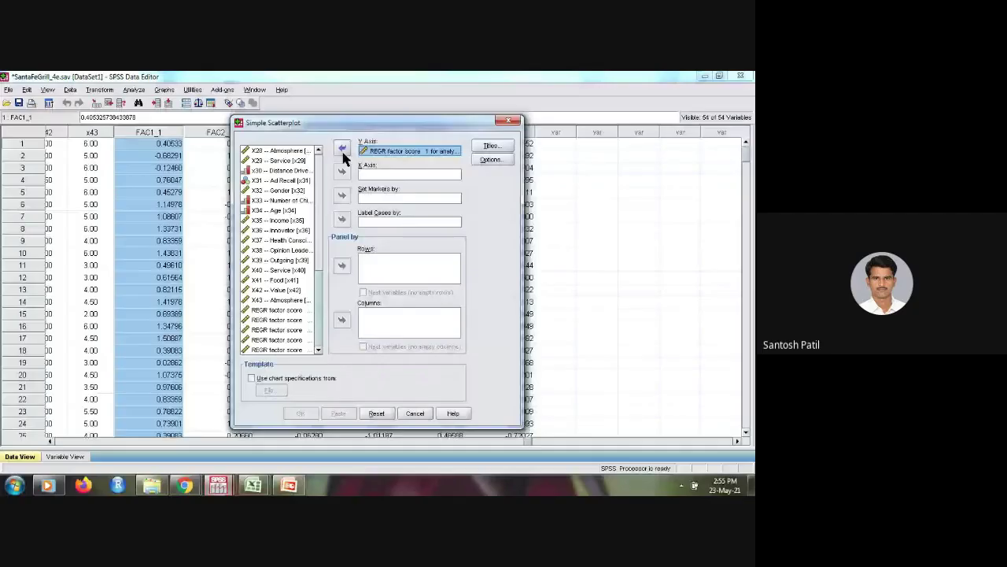
left_click(276, 311)
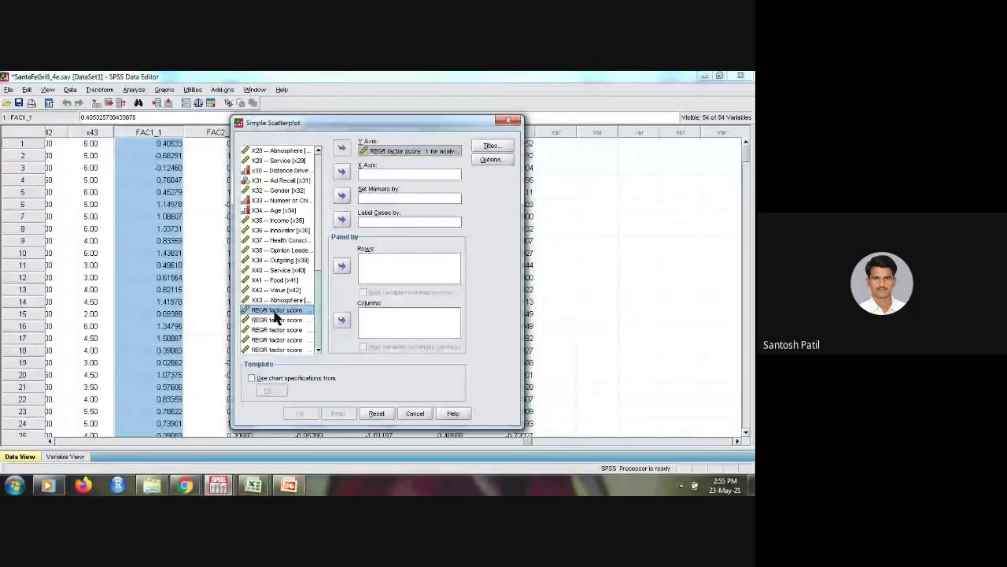
left_click(342, 172)
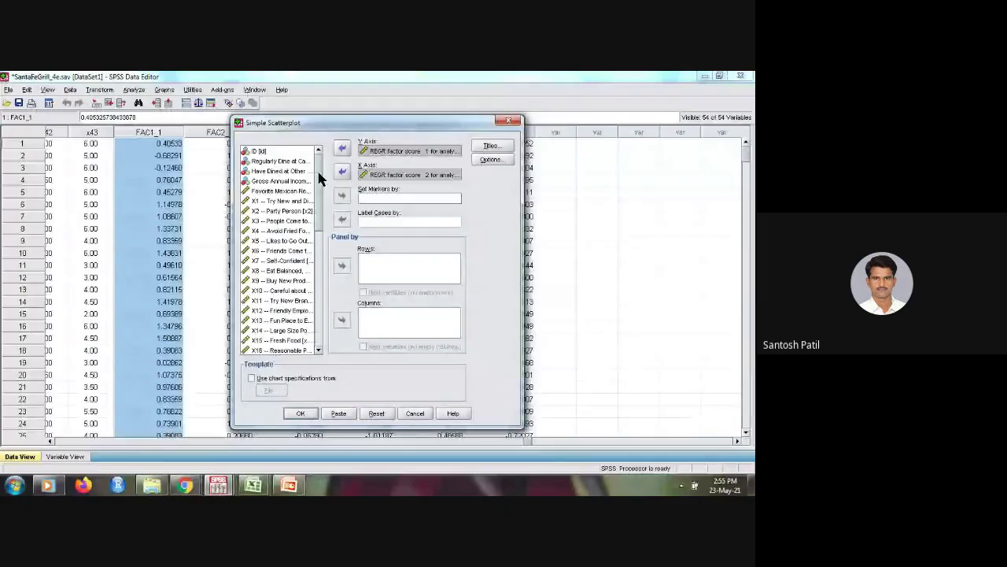
left_click(370, 232)
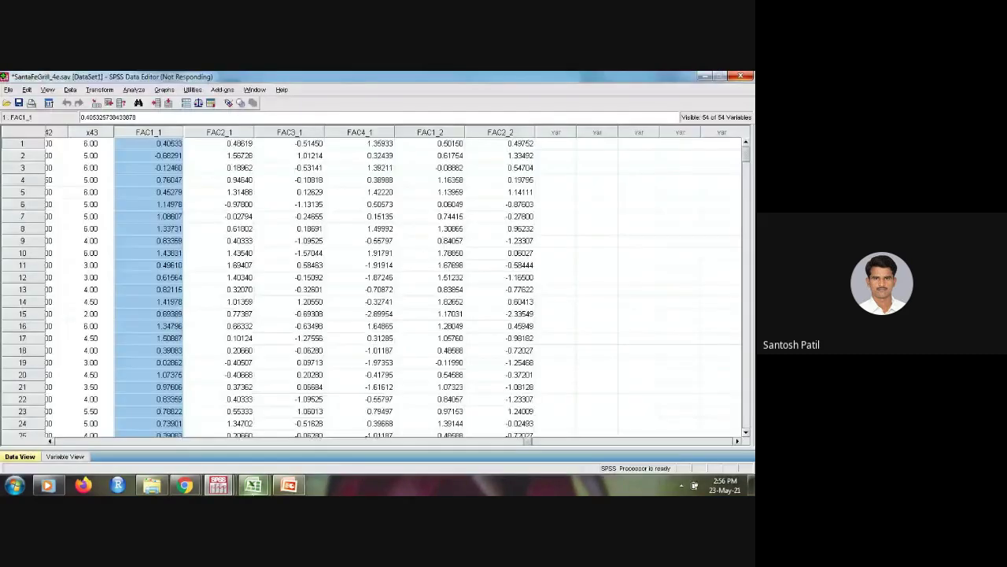
- Try to close the Chart Editor holding the component plot and get back to the SPSS output viewer
left_click(289, 485)
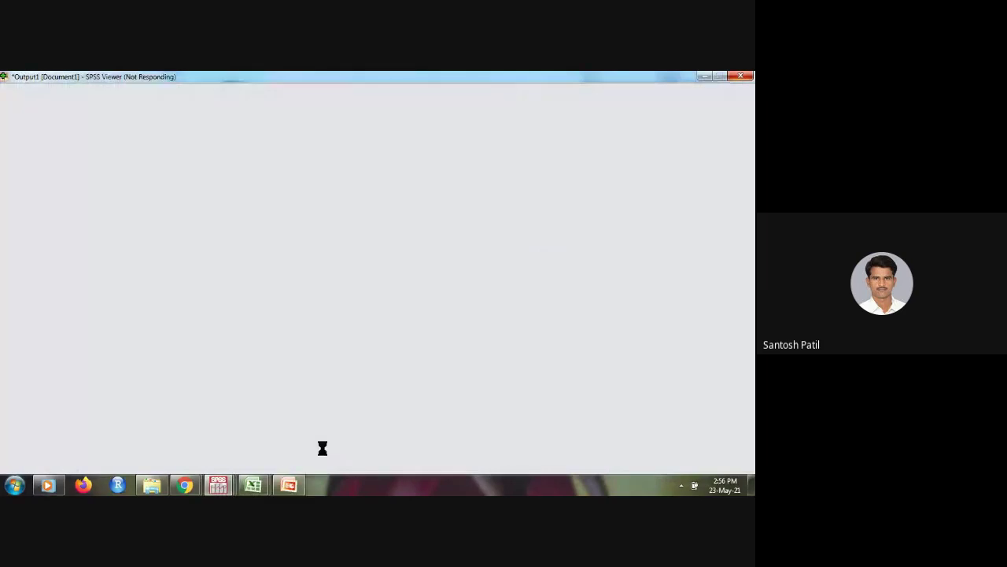
mouse_move(218, 485)
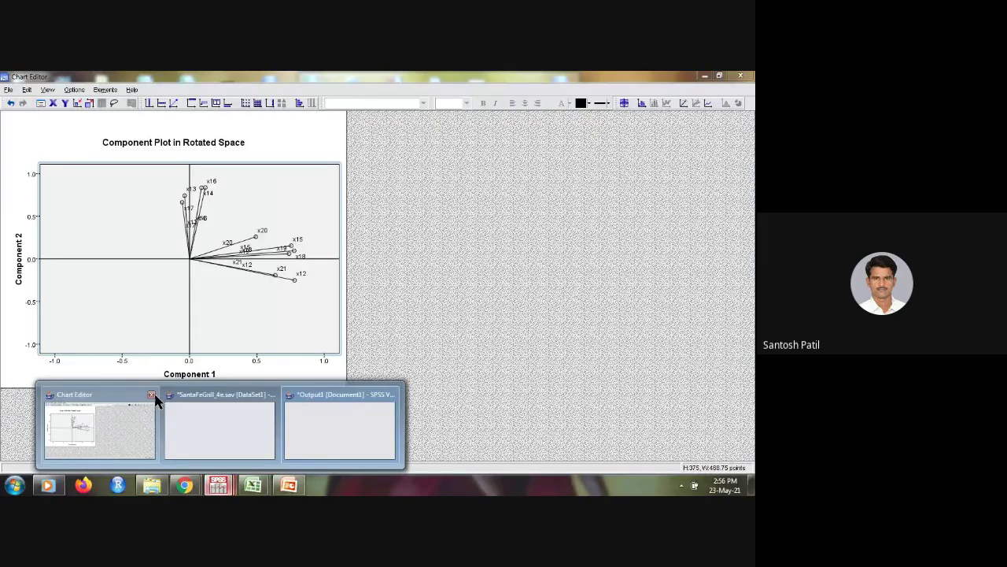
left_click(153, 395)
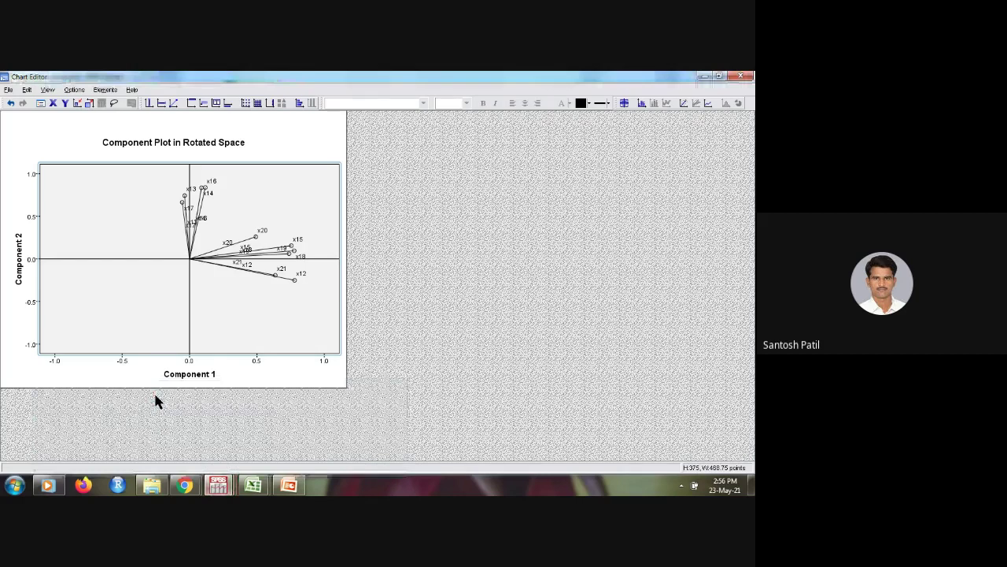
mouse_move(218, 485)
left_click(741, 77)
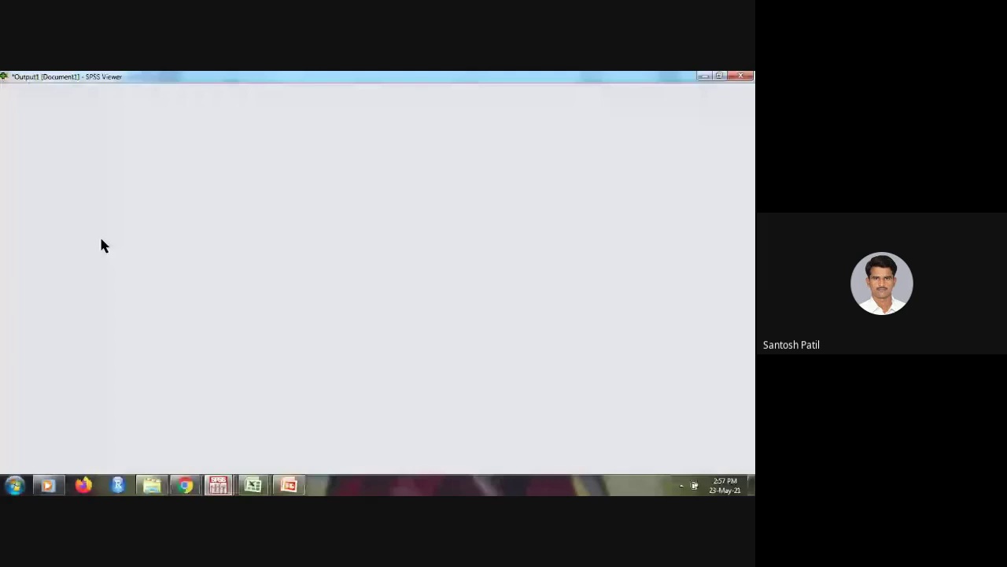
mouse_move(218, 484)
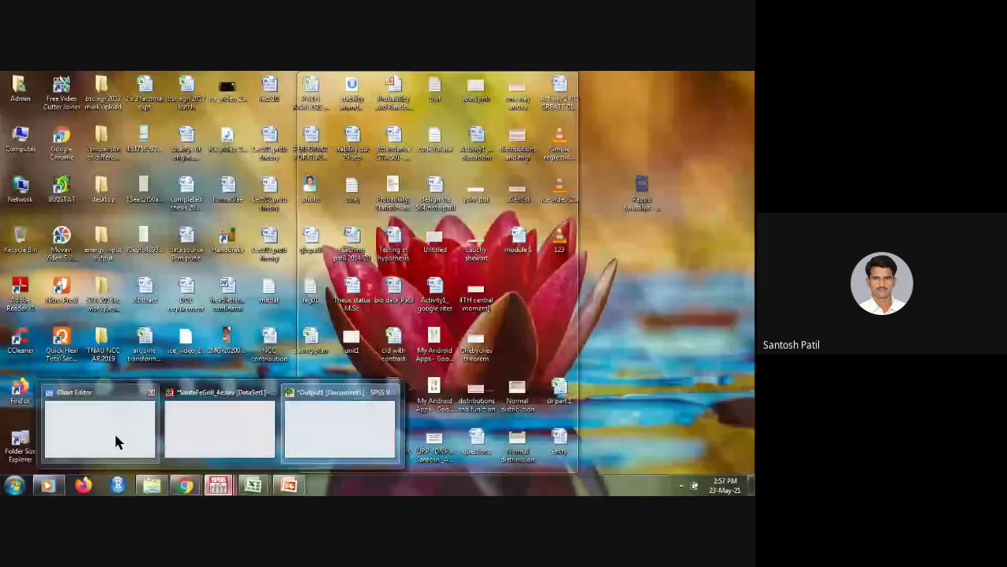
left_click(209, 484)
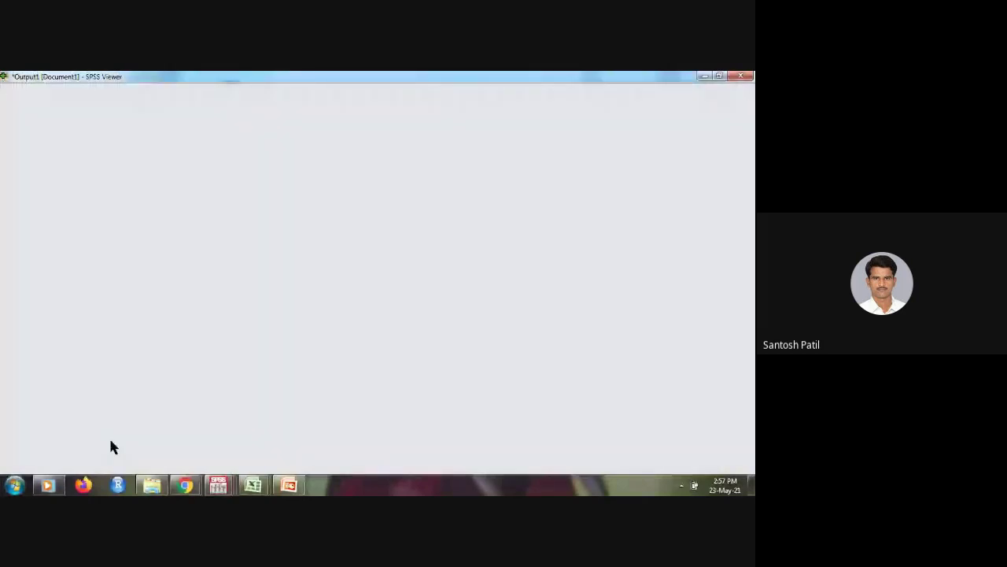
- Switch to PowerPoint and present the PCA Score plot slide with the Scatter/Dot and Simple Scatterplot dialogs
mouse_move(235, 482)
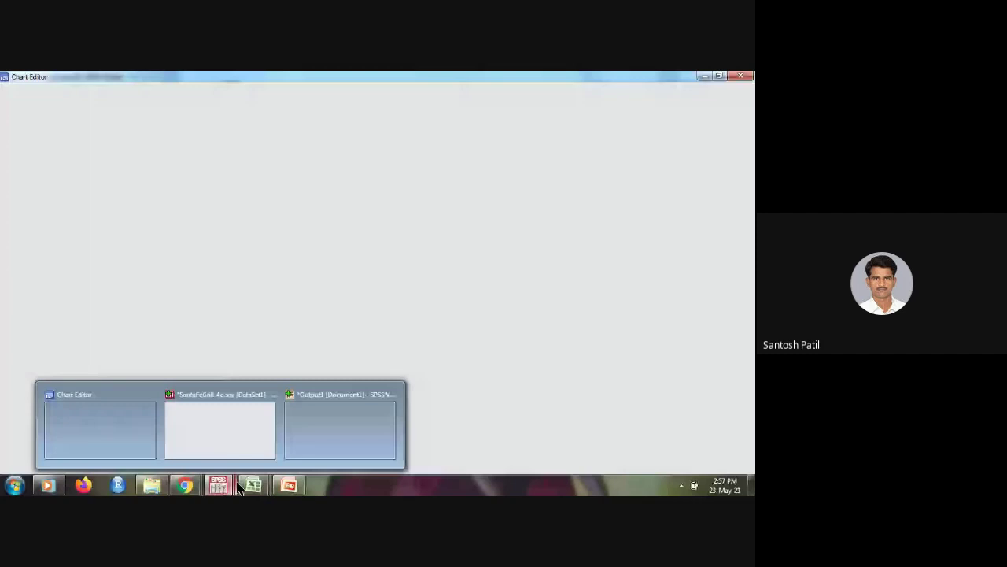
mouse_move(293, 488)
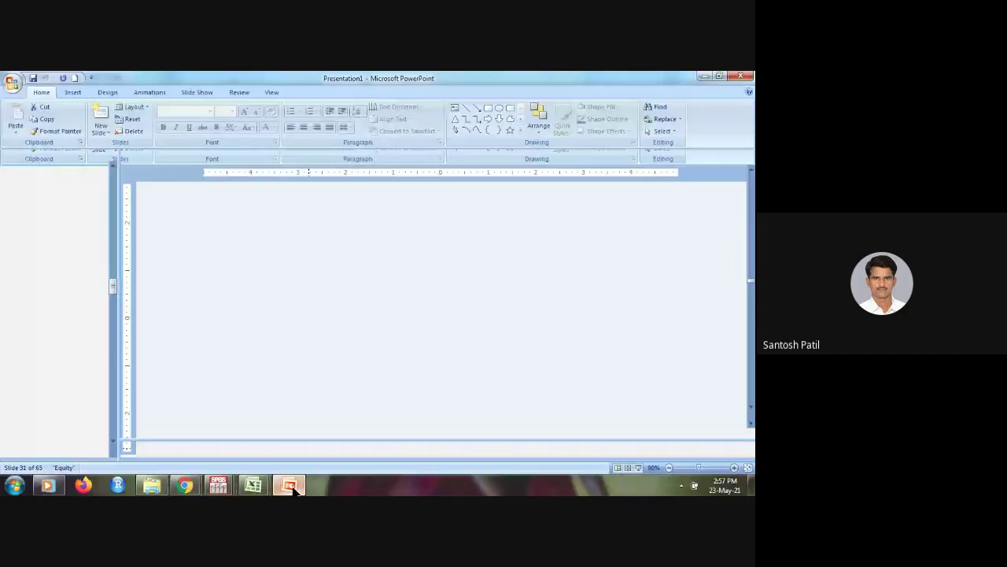
left_click(290, 486)
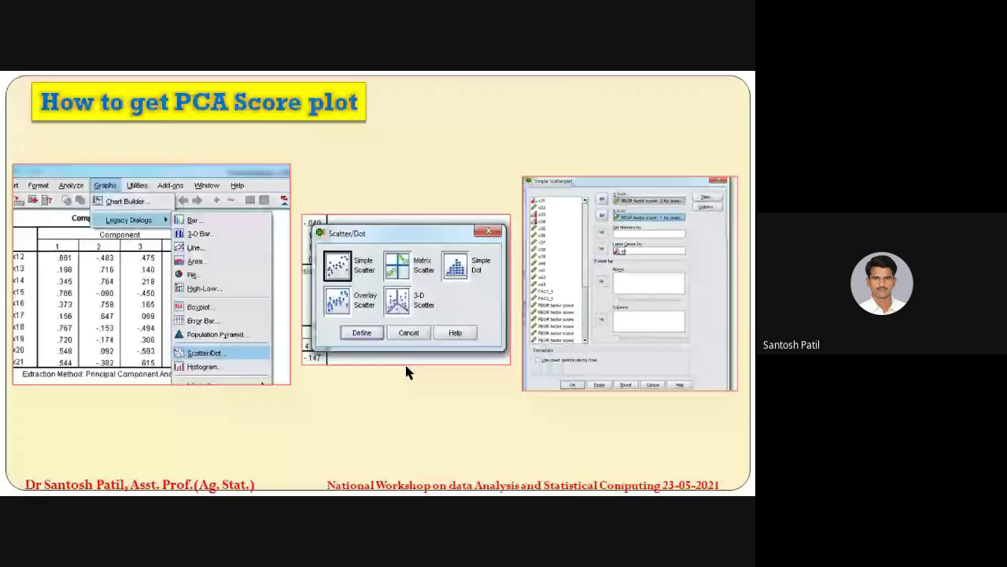
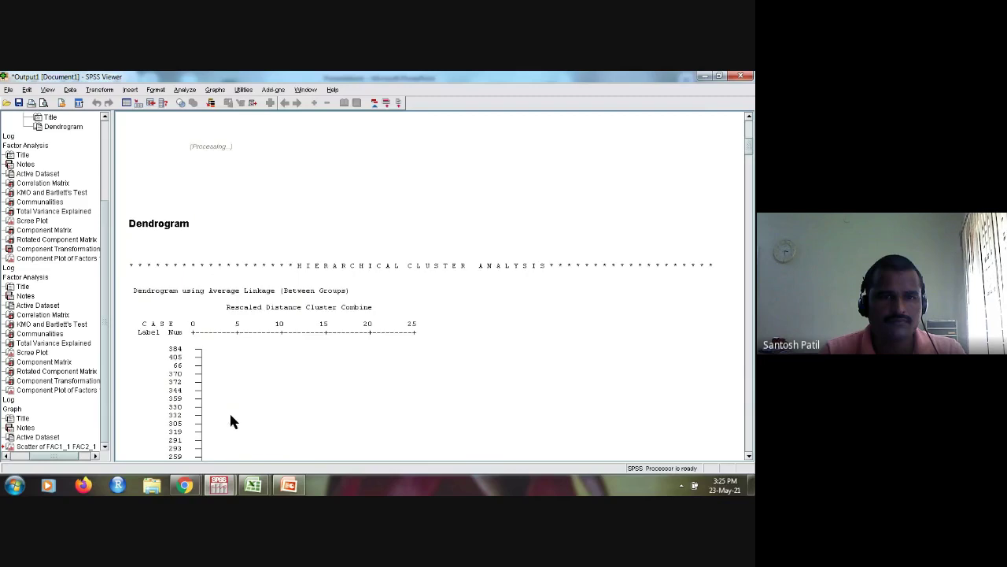
- Open the Hierarchical Cluster Analysis dialog from the SPSS output viewer and review its variables X23 and X24, case labelling and cluster options
left_click(185, 90)
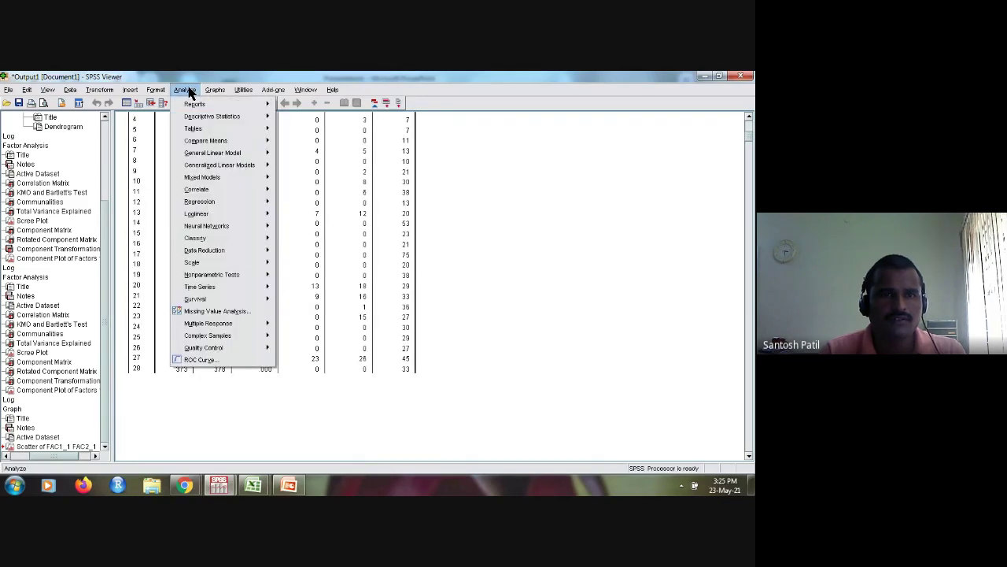
mouse_move(220, 265)
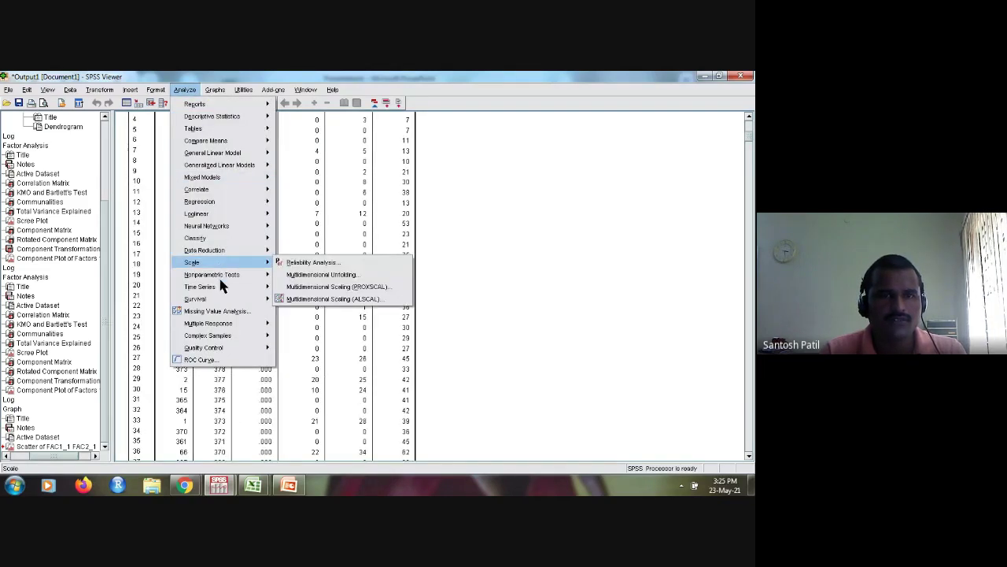
mouse_move(218, 238)
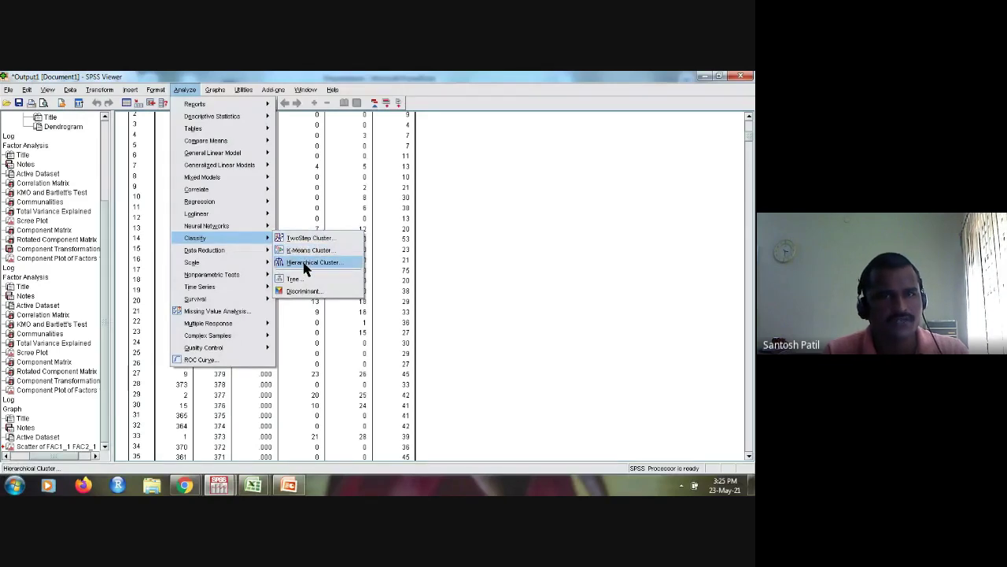
left_click(305, 263)
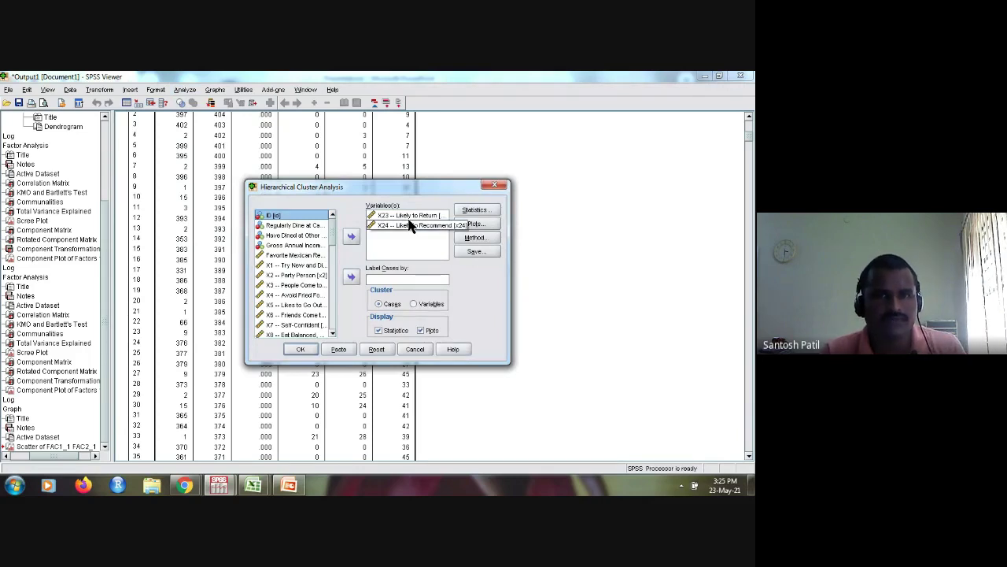
left_click(352, 277)
left_click(375, 296)
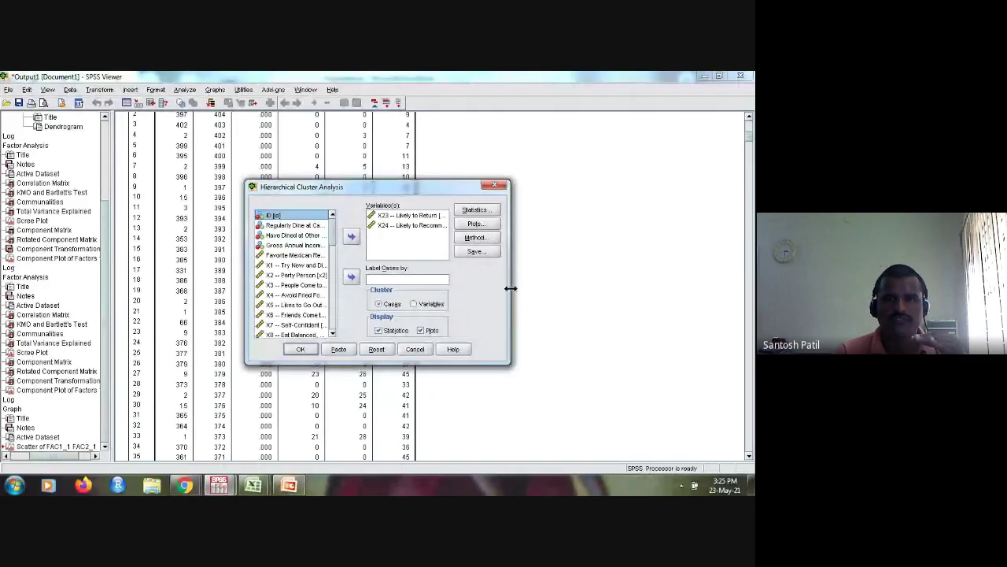
- Toggle the plot display off and back on, and review the dendrogram, icicle and orientation options in the Plots settings of the cluster analysis
left_click(422, 330)
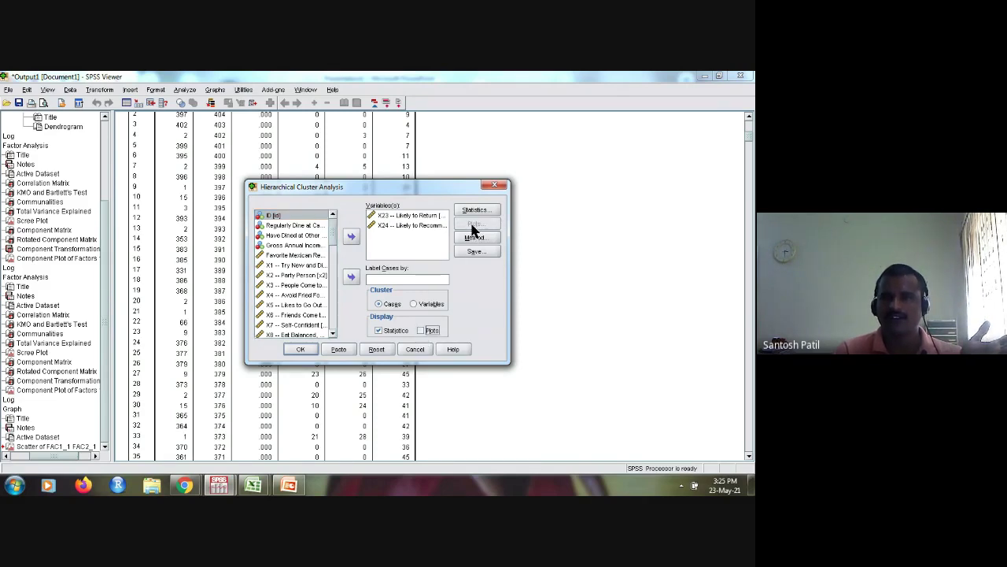
left_click(432, 331)
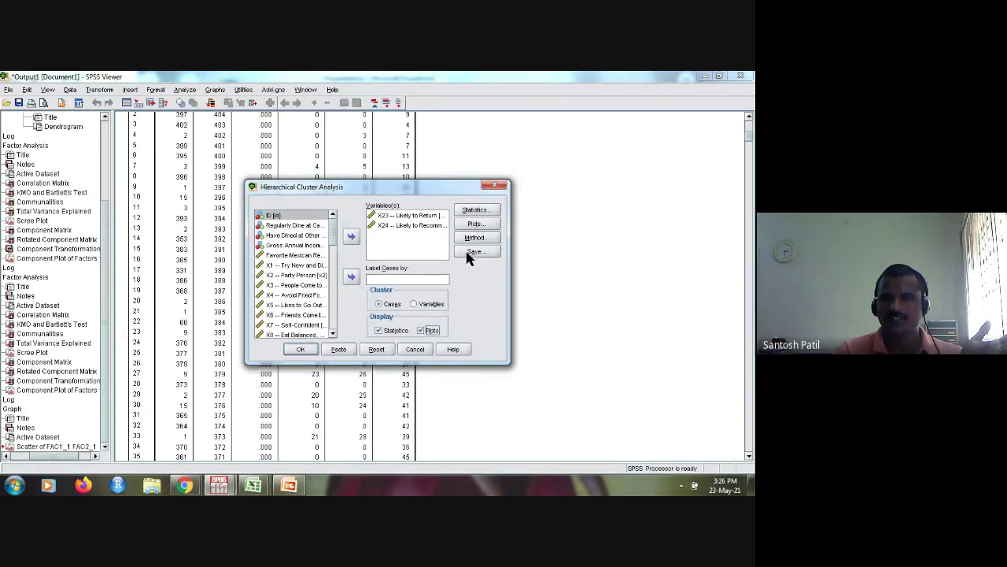
left_click(474, 224)
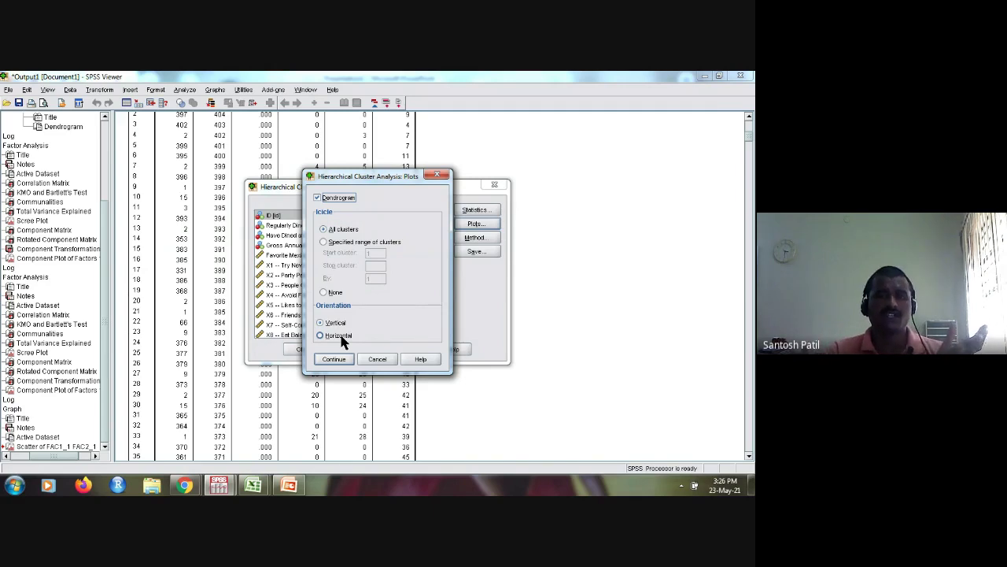
left_click(383, 362)
- Review the cluster membership options for saving, and cancel the Hierarchical Cluster Analysis dialog to return to the Agglomeration Schedule output
left_click(471, 252)
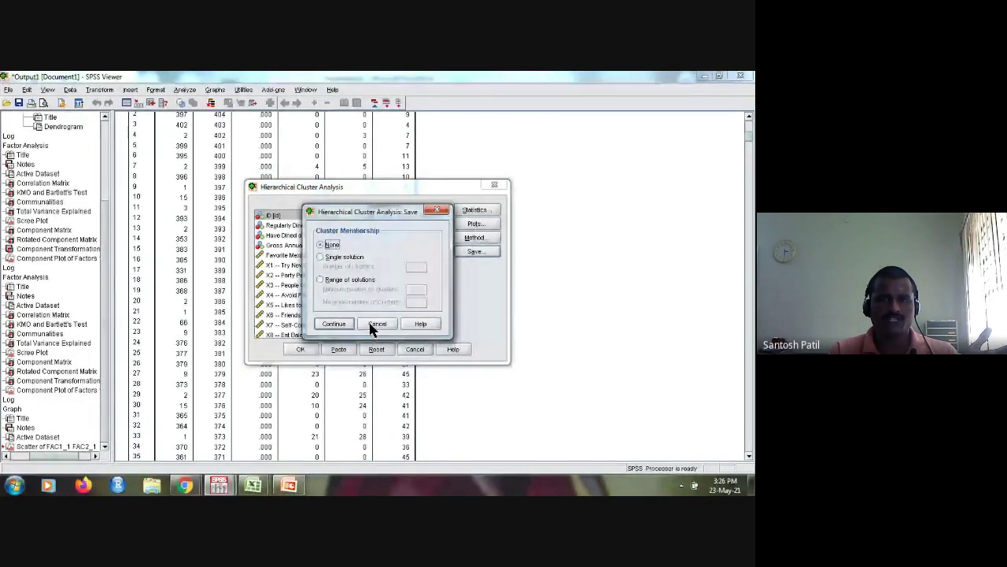
left_click(375, 324)
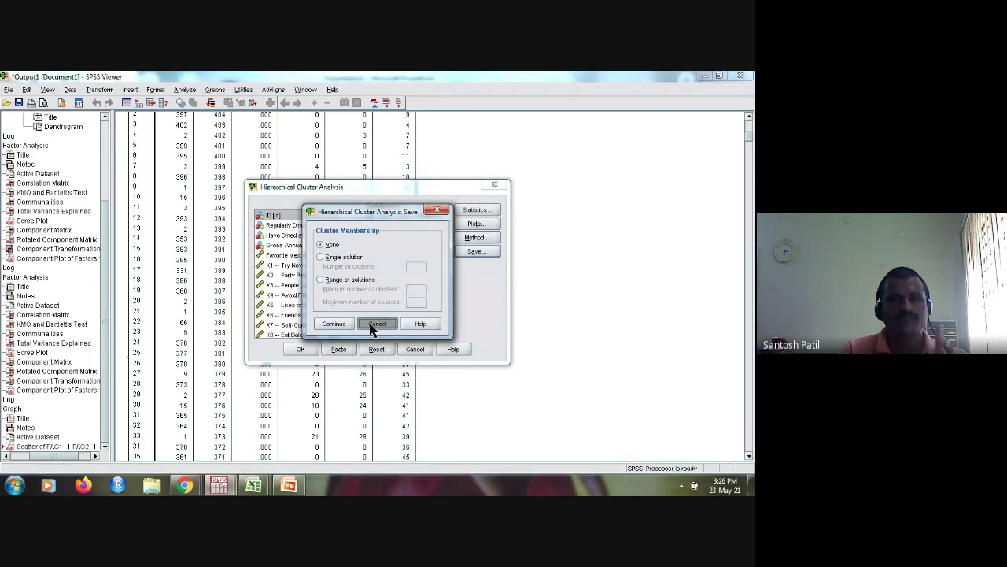
left_click(375, 325)
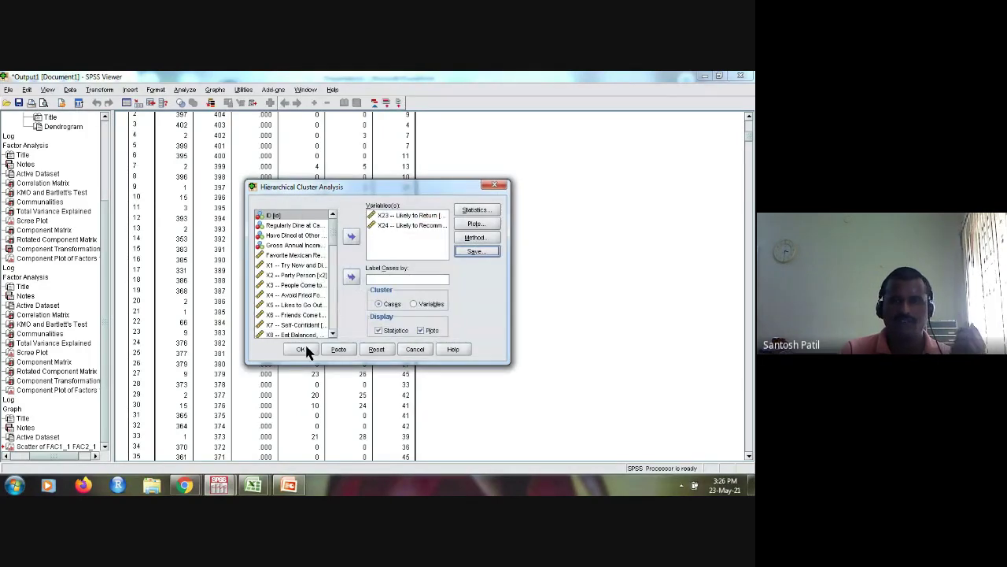
left_click(415, 348)
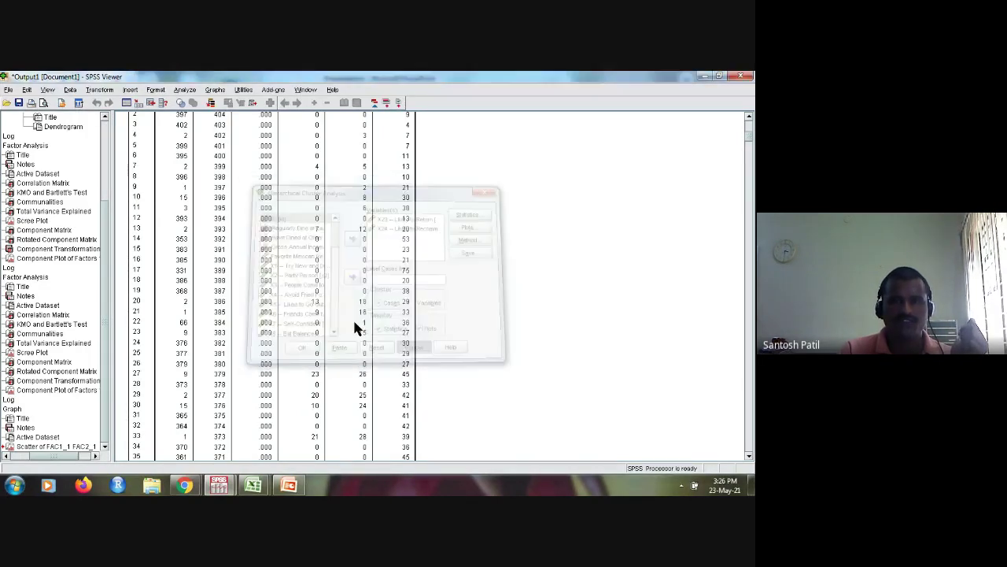
scroll(298, 305, "up", 5)
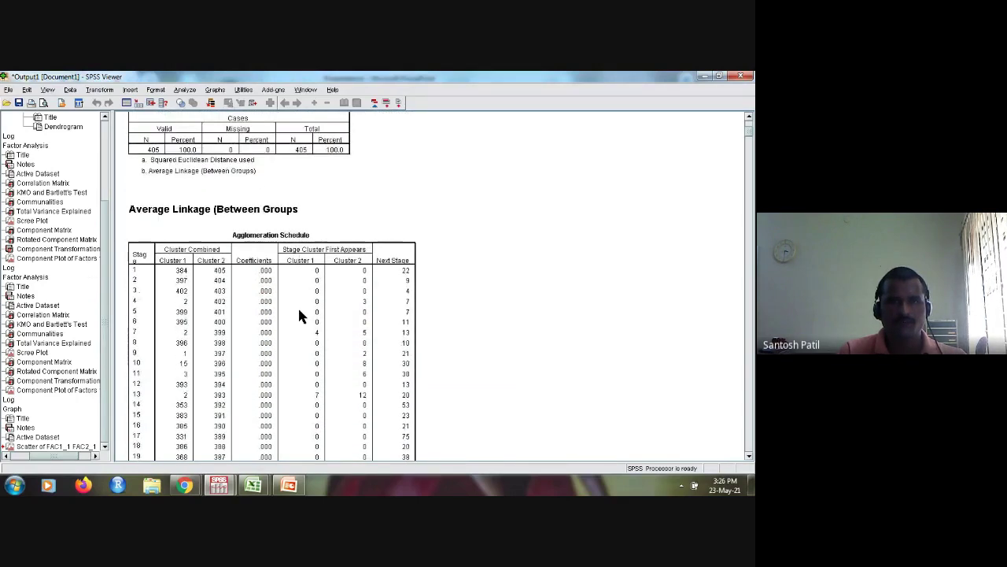
- Switch to PowerPoint and present slide 60 with the Hierarchical Cluster Analysis dialogs, including the Statistics, Plots and Method settings
left_click(288, 484)
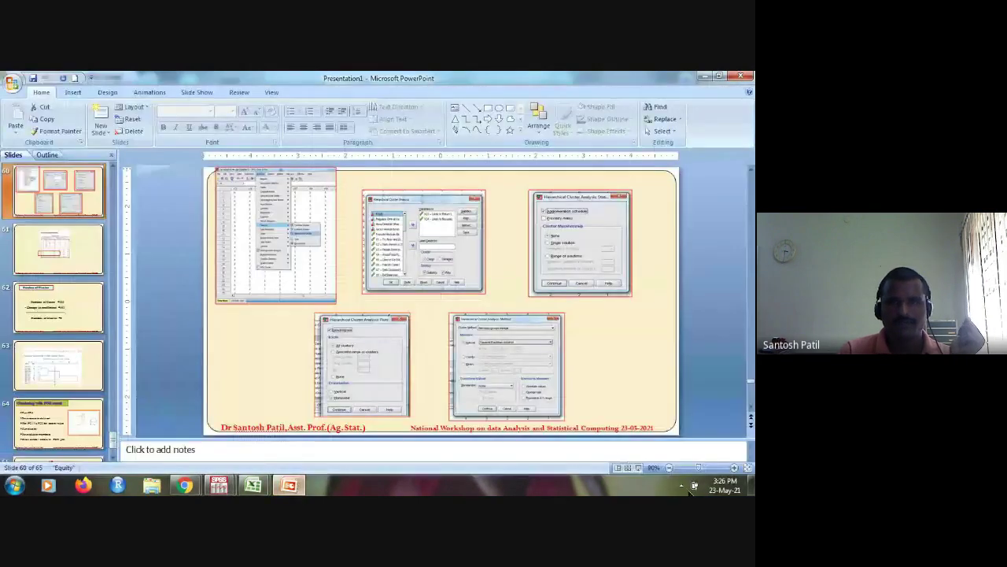
left_click(638, 467)
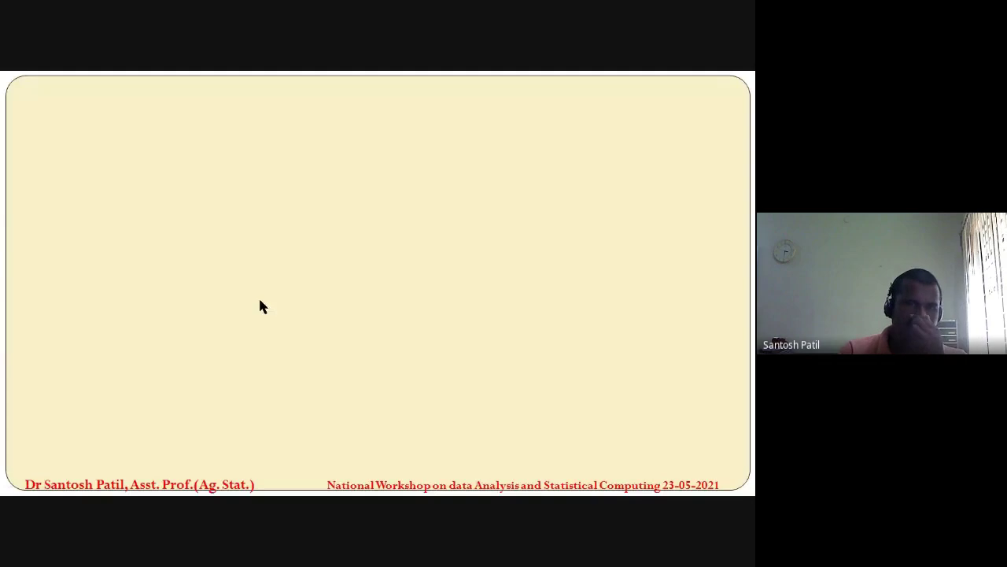
left_click(222, 281)
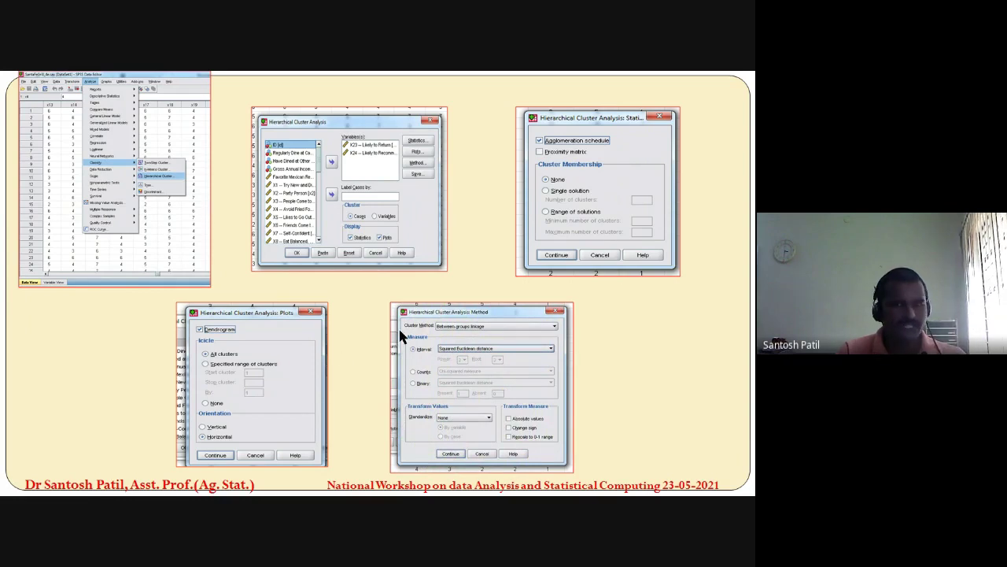
key("Escape")
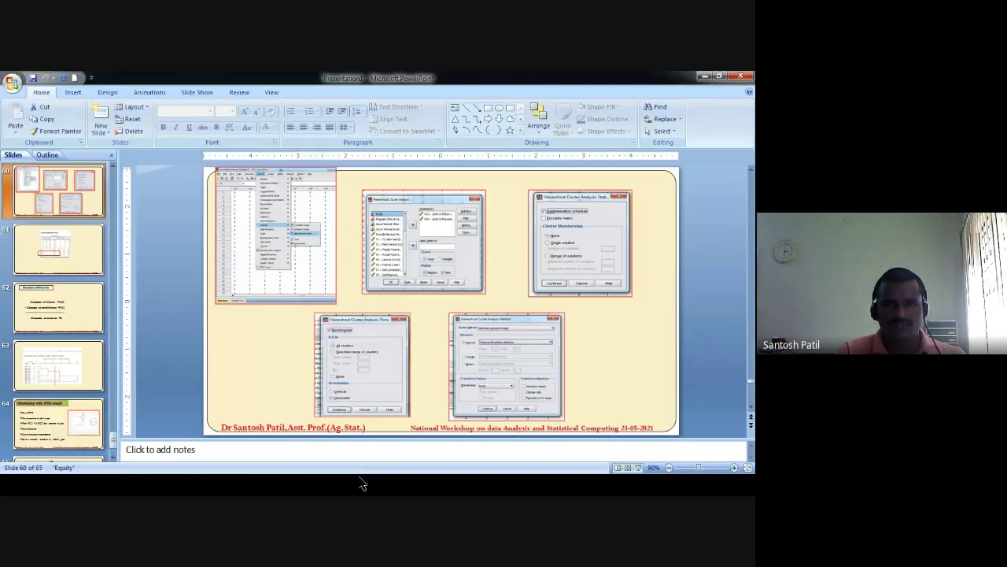
- Return to the SPSS output viewer, reopen Hierarchical Cluster Analysis and review the available cluster methods from Between-groups linkage to Ward's method
mouse_move(219, 484)
left_click(294, 424)
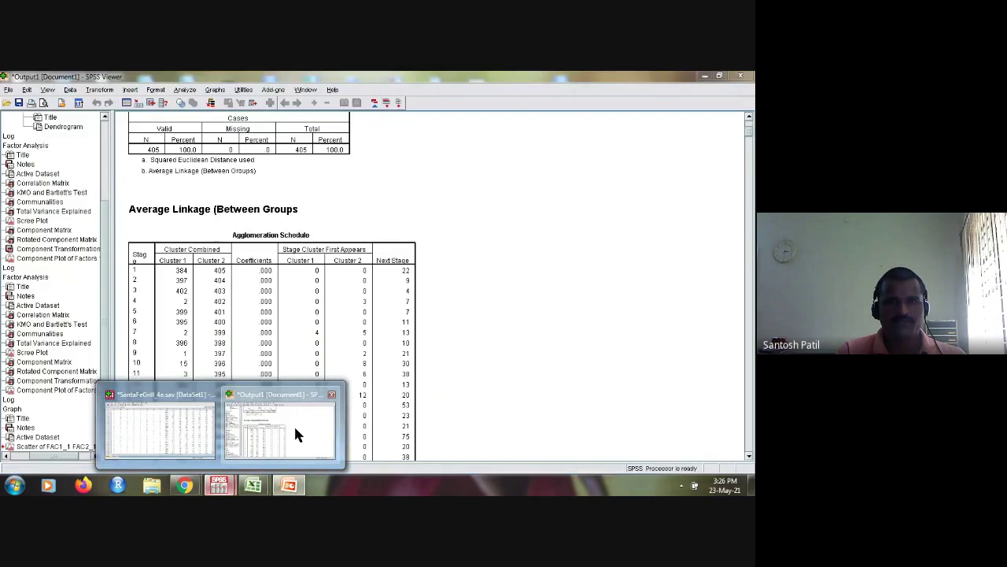
left_click(185, 89)
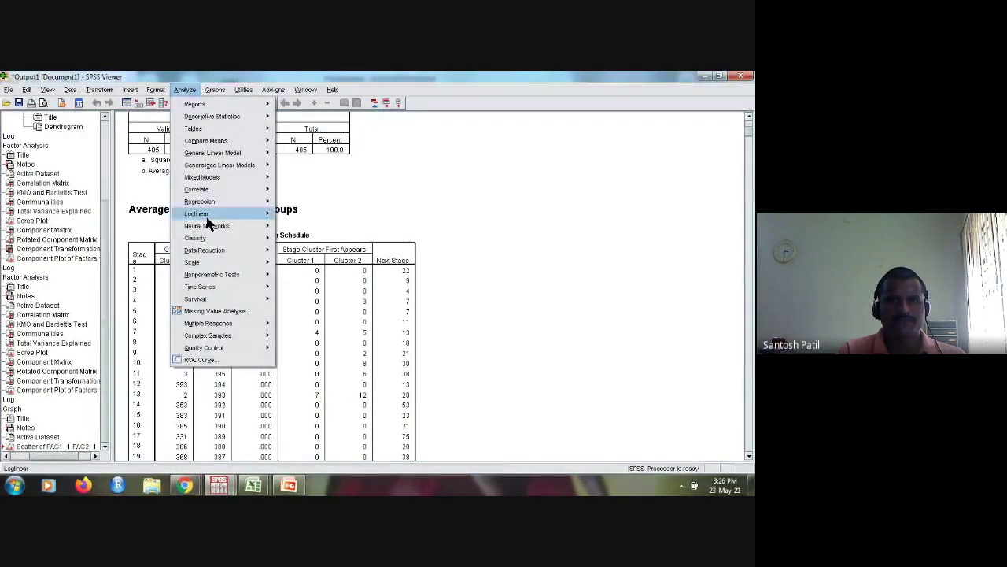
mouse_move(209, 239)
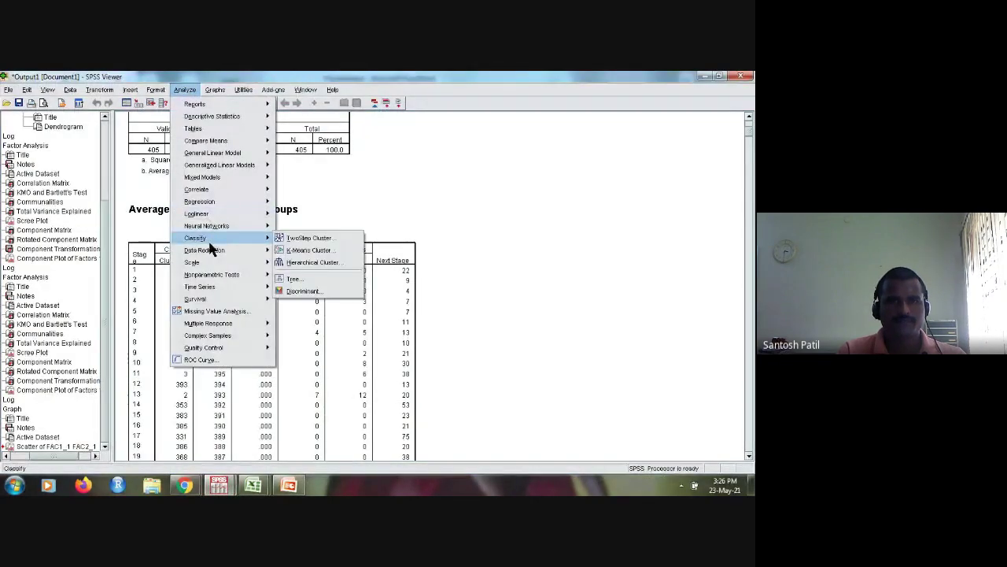
left_click(316, 261)
left_click(474, 237)
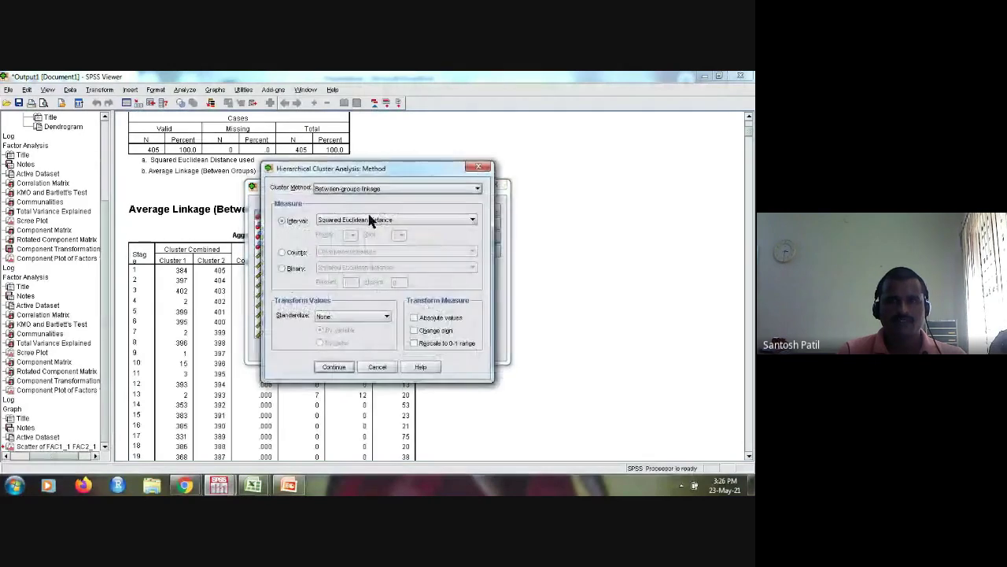
left_click(351, 191)
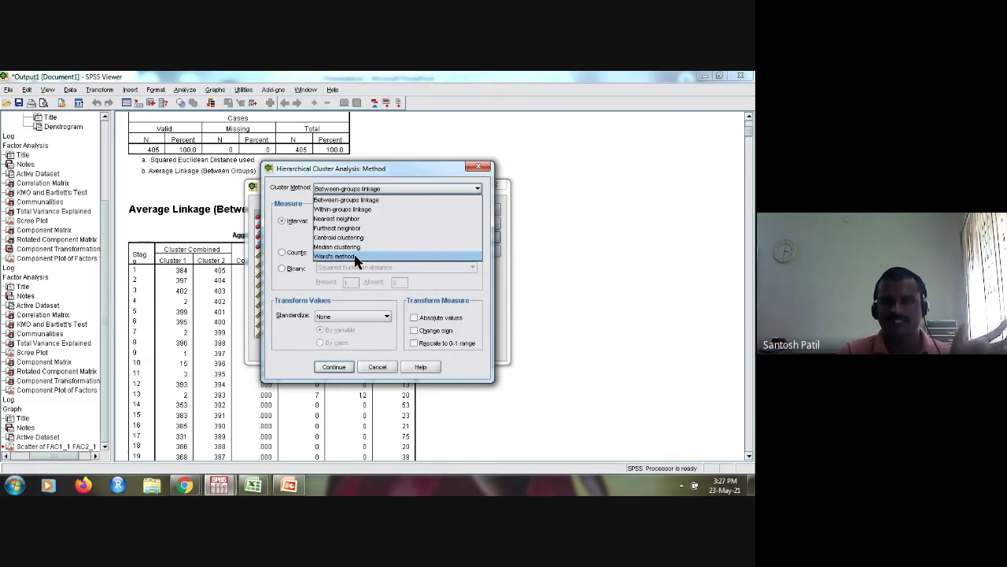
left_click(284, 236)
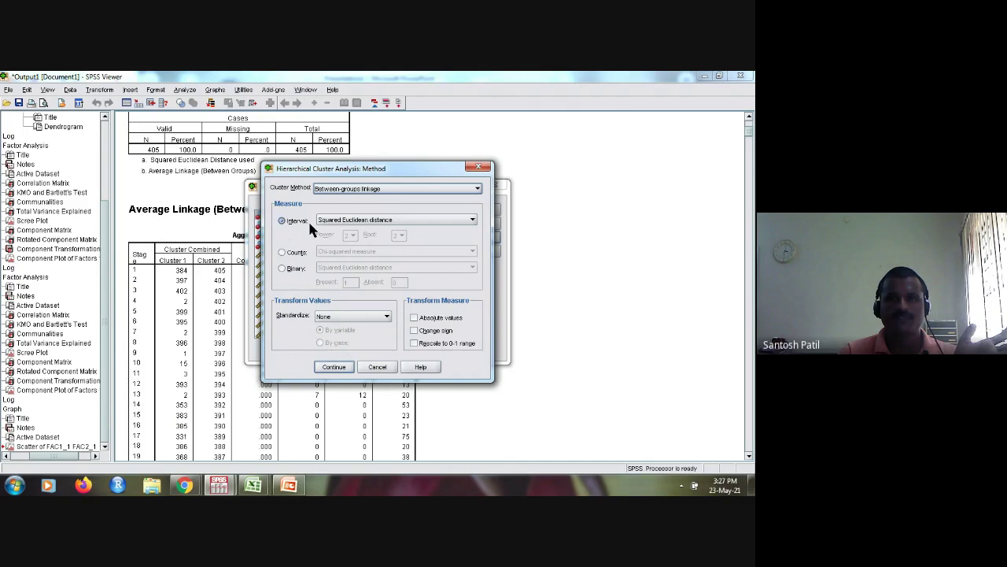
- Review the interval, counts and binary distance measures in the Method settings, and cancel the cluster analysis without applying any
left_click(346, 221)
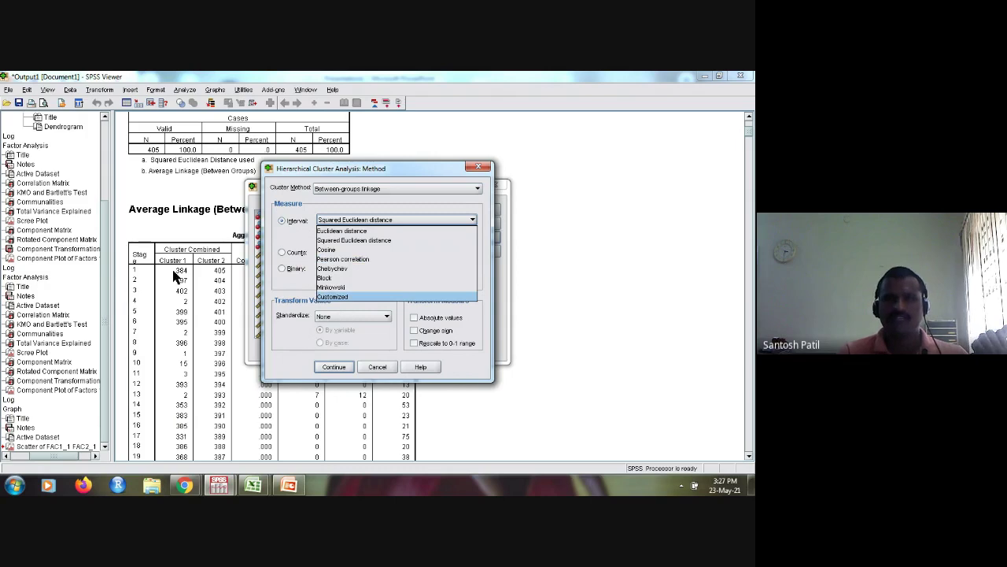
left_click(270, 234)
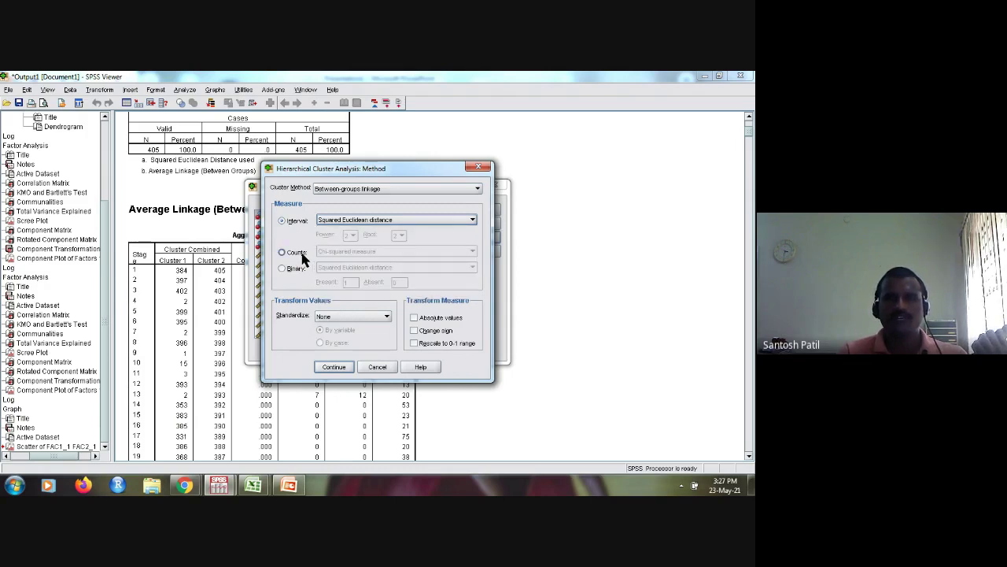
left_click(301, 253)
left_click(362, 253)
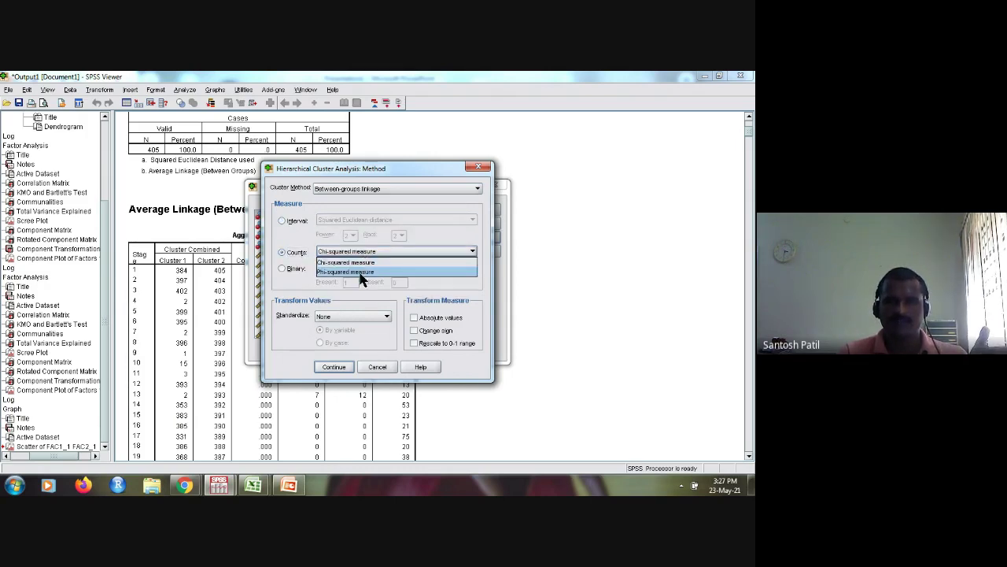
left_click(303, 268)
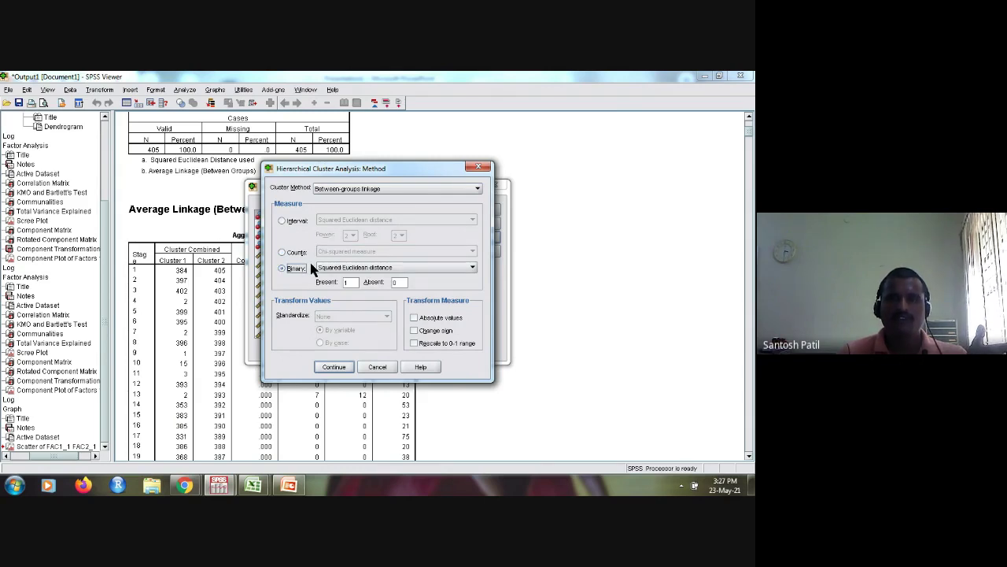
left_click(382, 367)
left_click(410, 348)
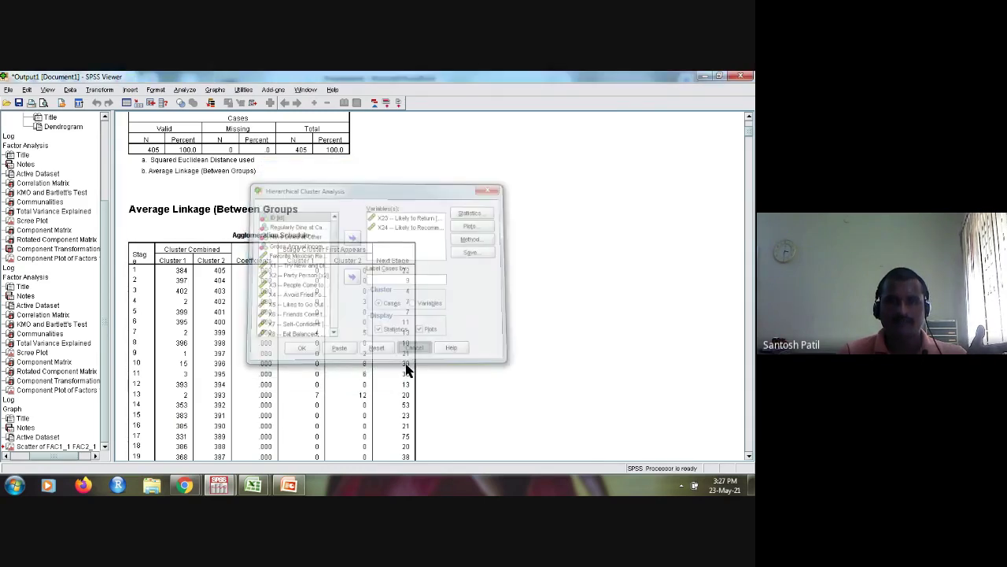
- Switch to PowerPoint and present slide 61 with the Average Linkage Agglomeration Schedule
left_click(288, 485)
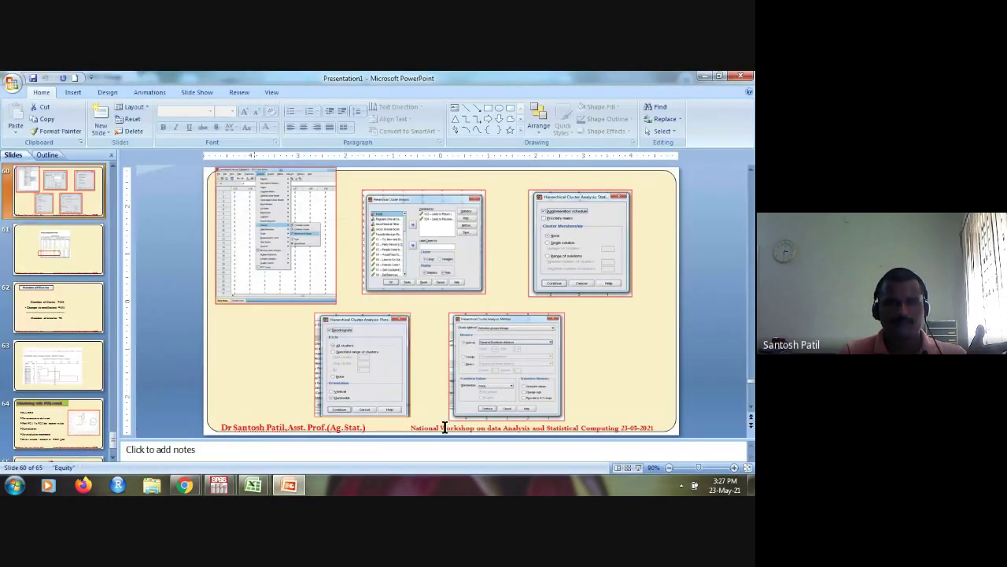
left_click(39, 267)
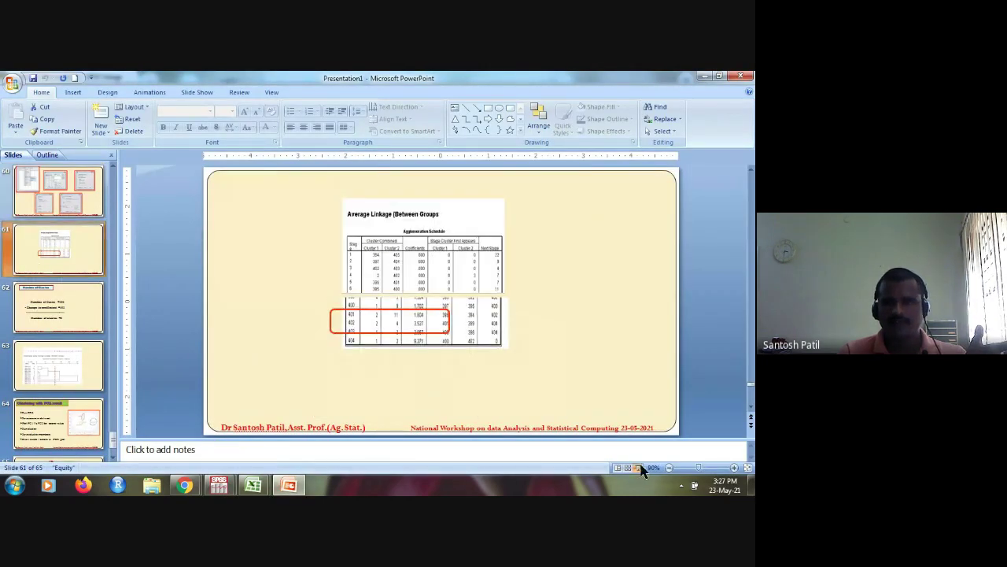
left_click(638, 468)
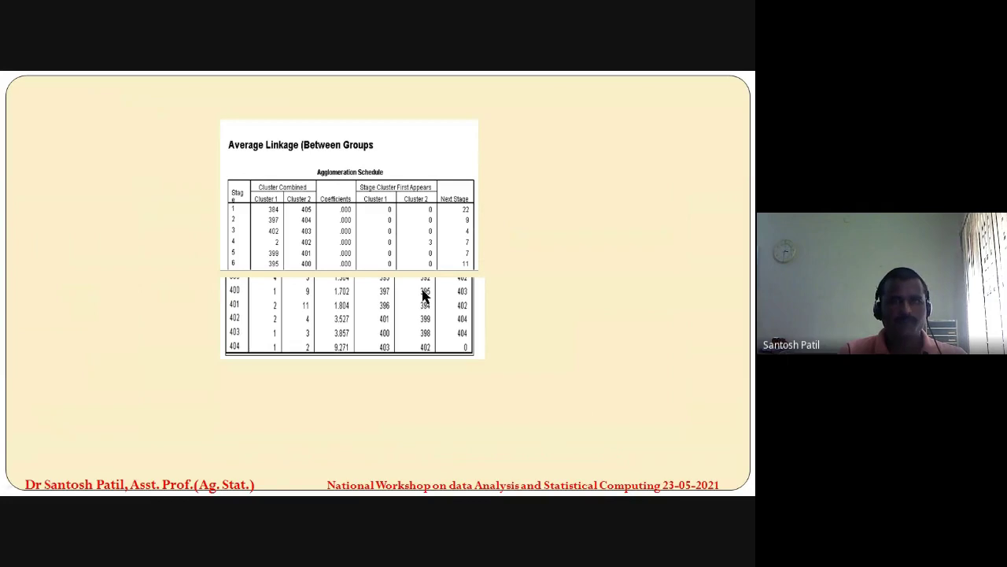
key("Escape")
- Switch to the SPSS output viewer and examine the Agglomeration Schedule's coefficients from stage 1 through the final stage 404
mouse_move(223, 486)
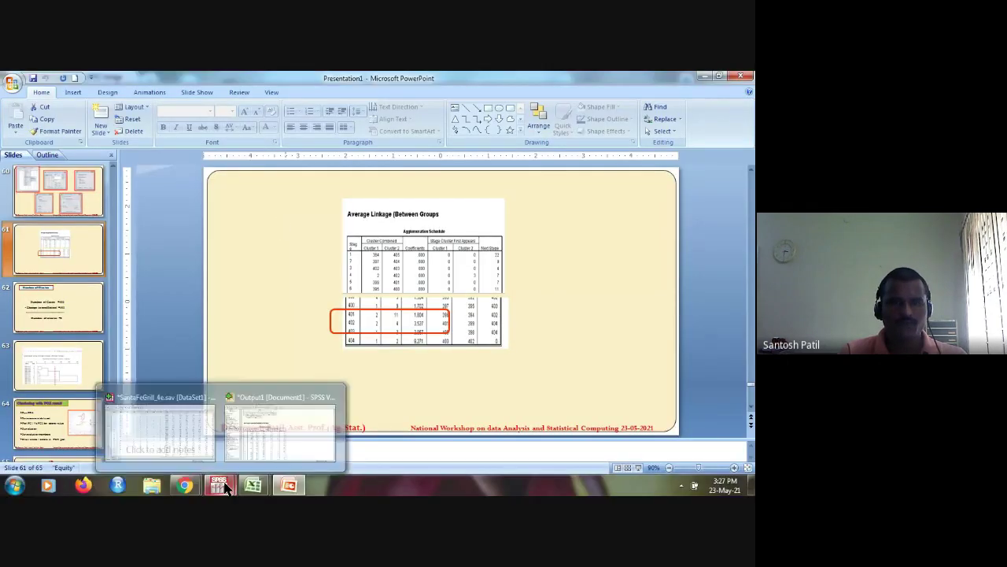
left_click(244, 440)
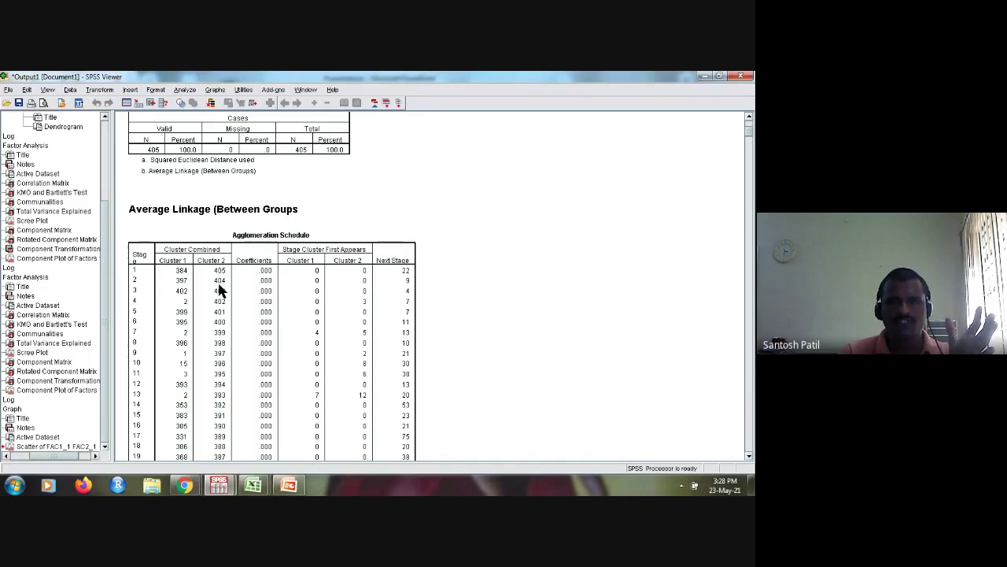
scroll(220, 291, "down", 1)
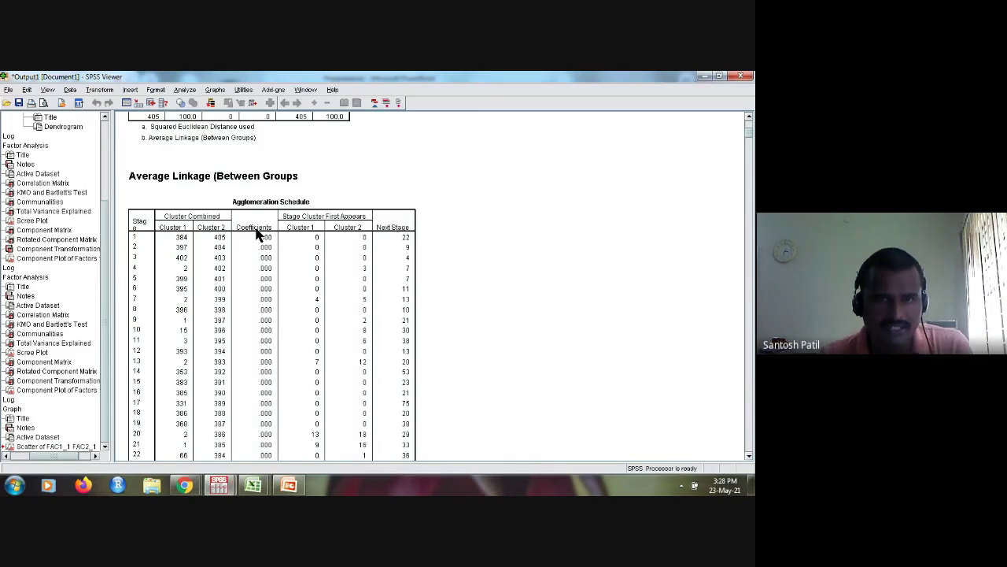
scroll(255, 232, "down", 4)
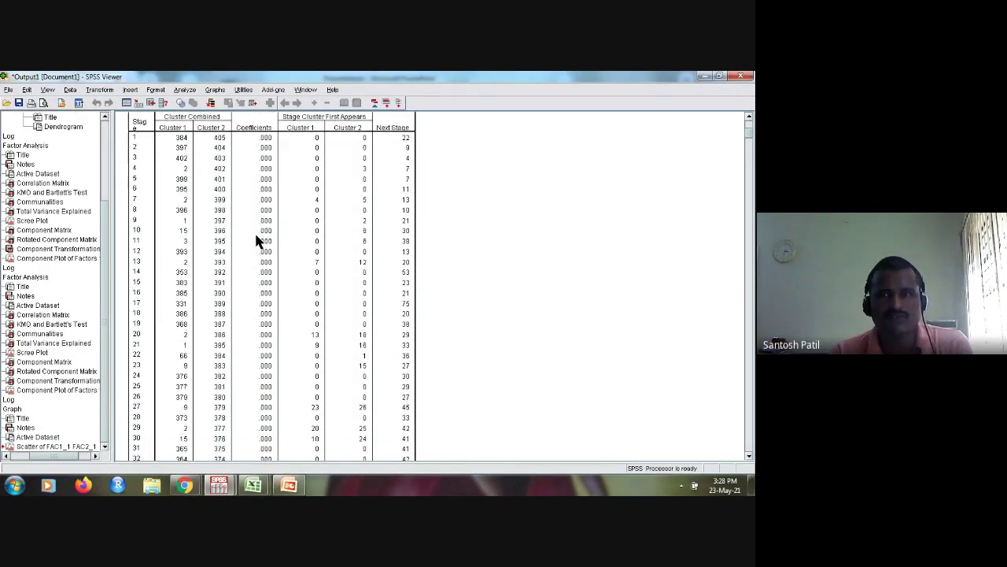
scroll(256, 235, "down", 5)
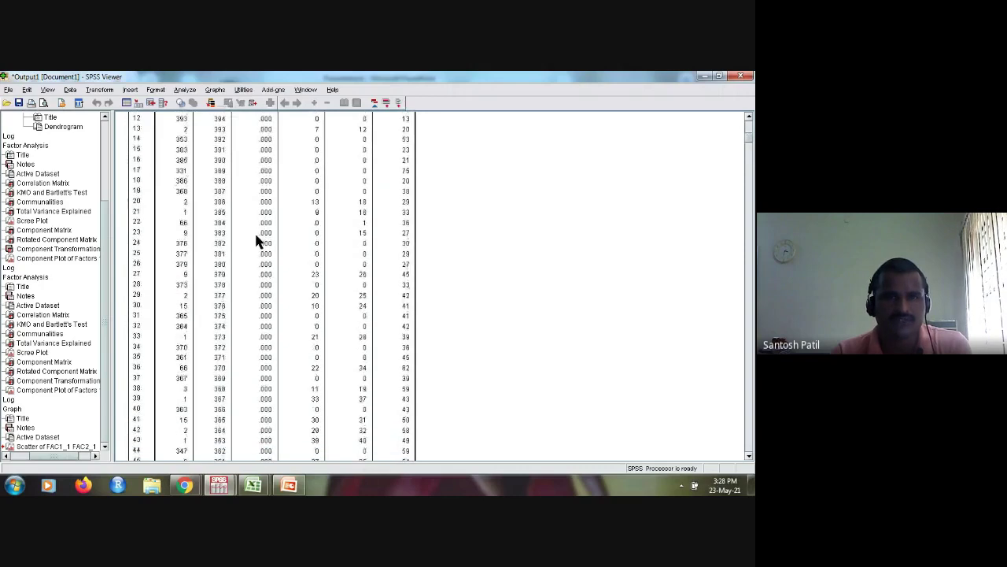
scroll(257, 240, "down", 5)
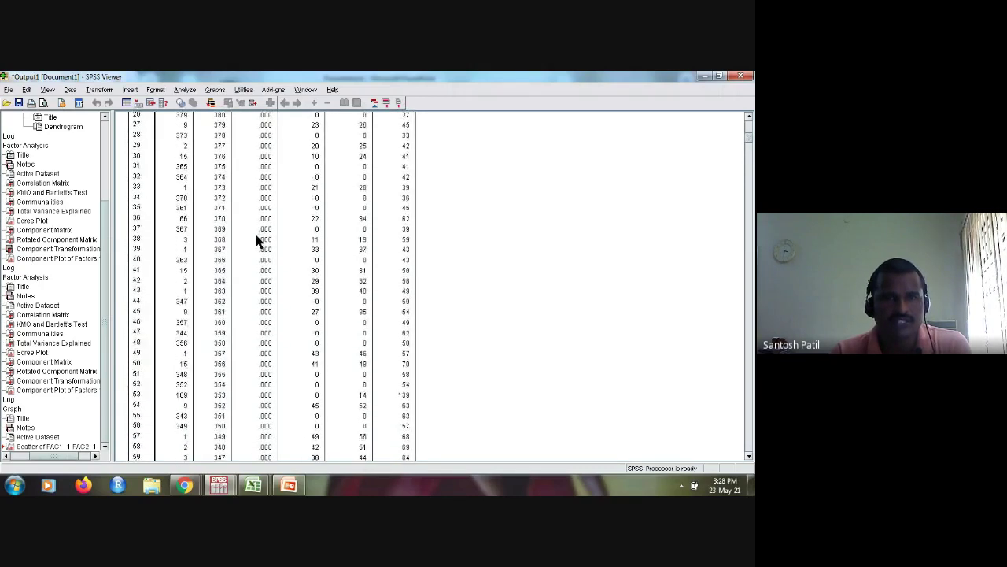
scroll(258, 228, "down", 5)
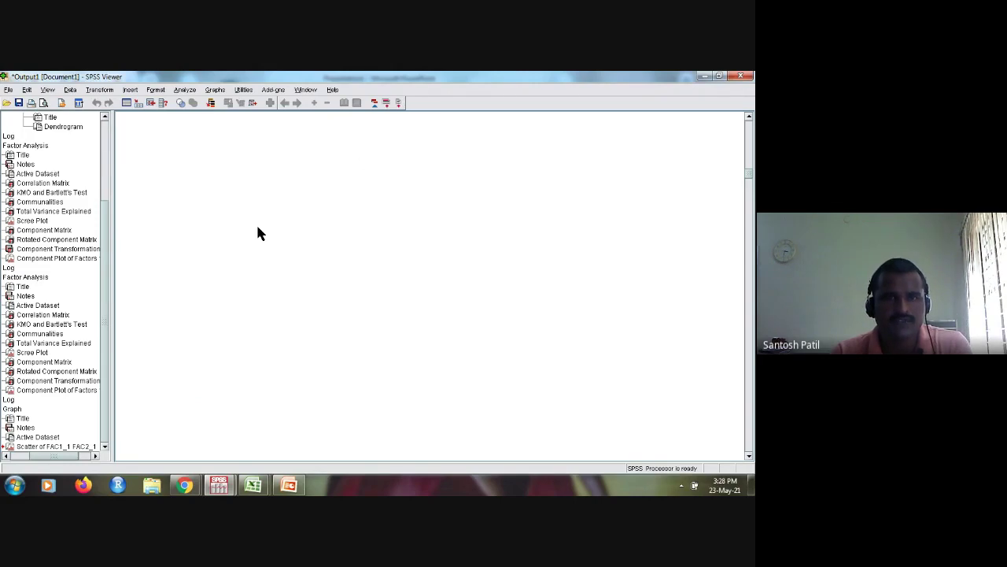
scroll(258, 232, "down", 10)
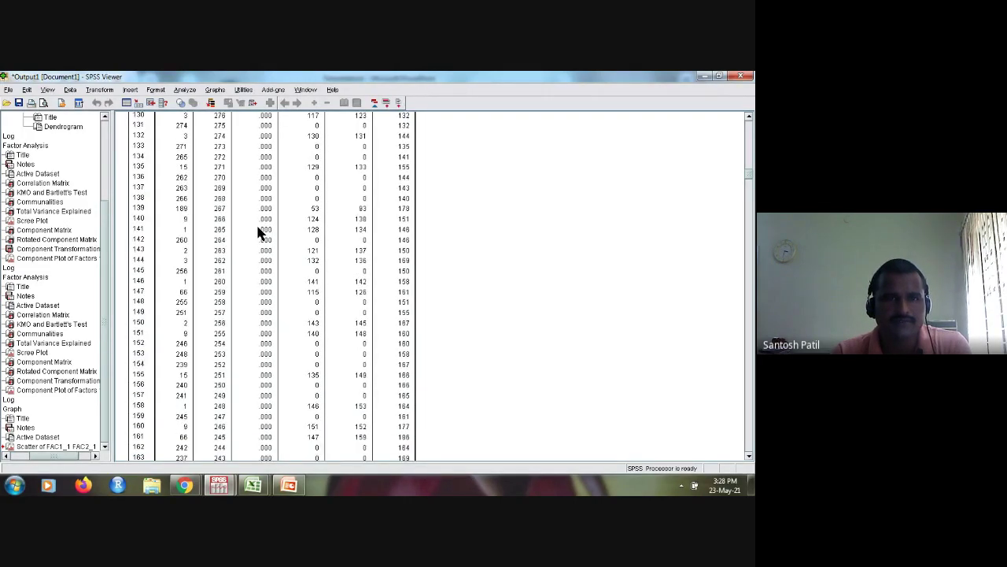
scroll(258, 232, "down", 5)
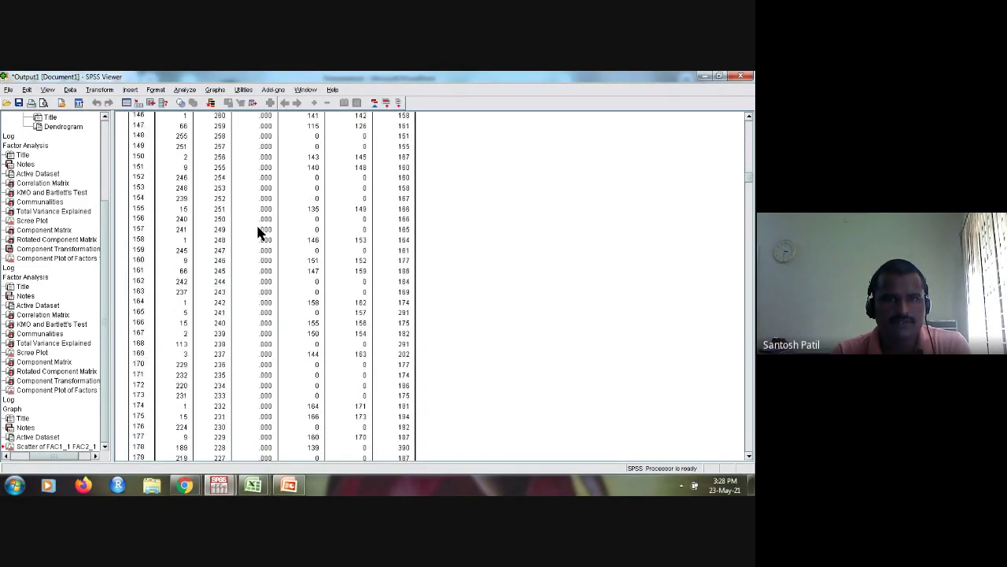
scroll(258, 232, "down", 5)
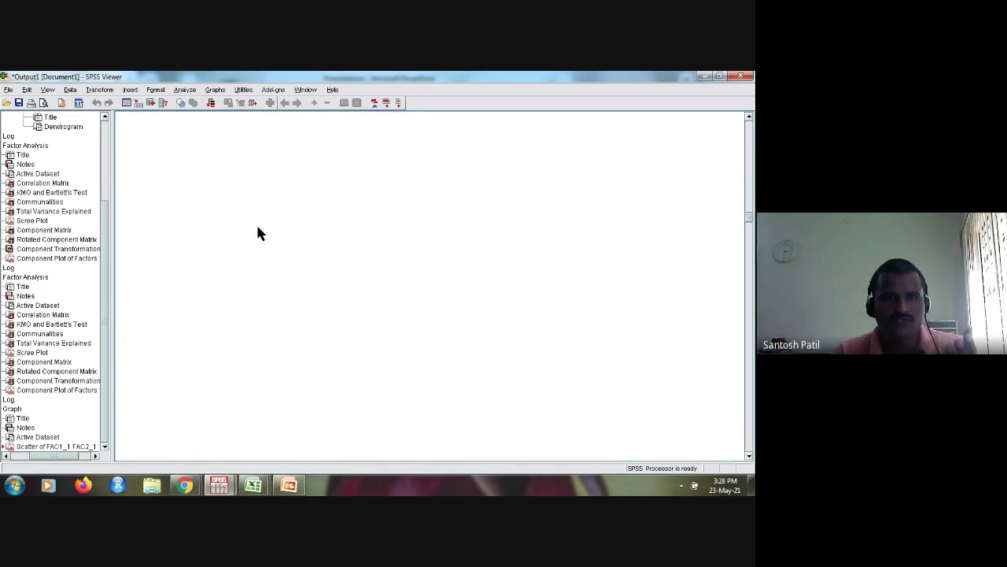
scroll(258, 232, "down", 5)
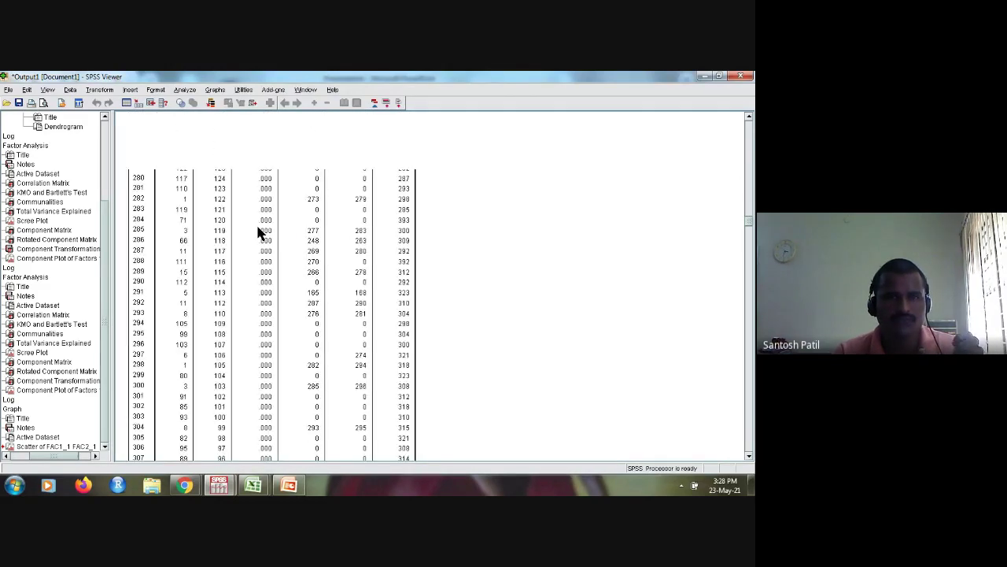
scroll(259, 232, "down", 3)
scroll(258, 232, "down", 5)
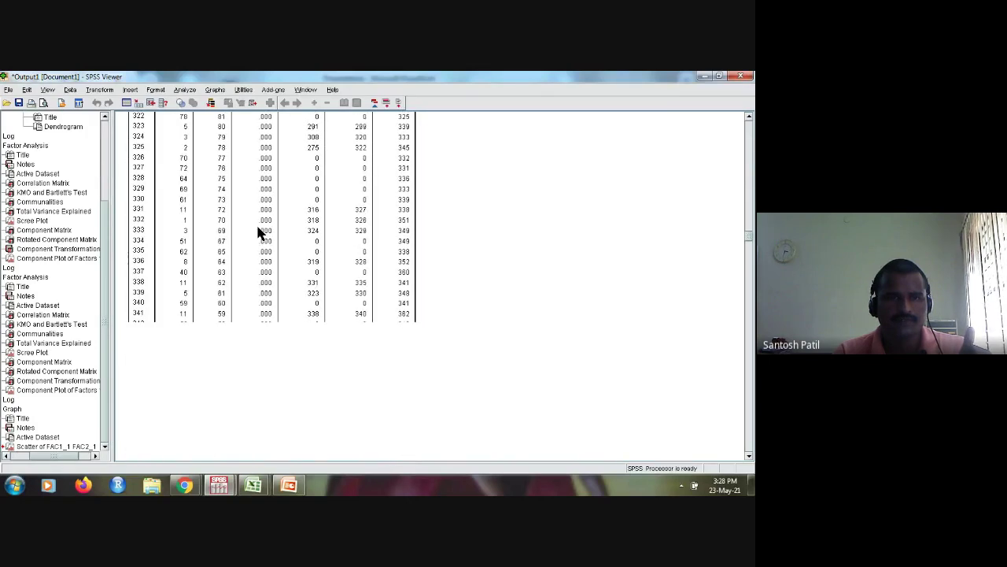
scroll(258, 232, "down", 3)
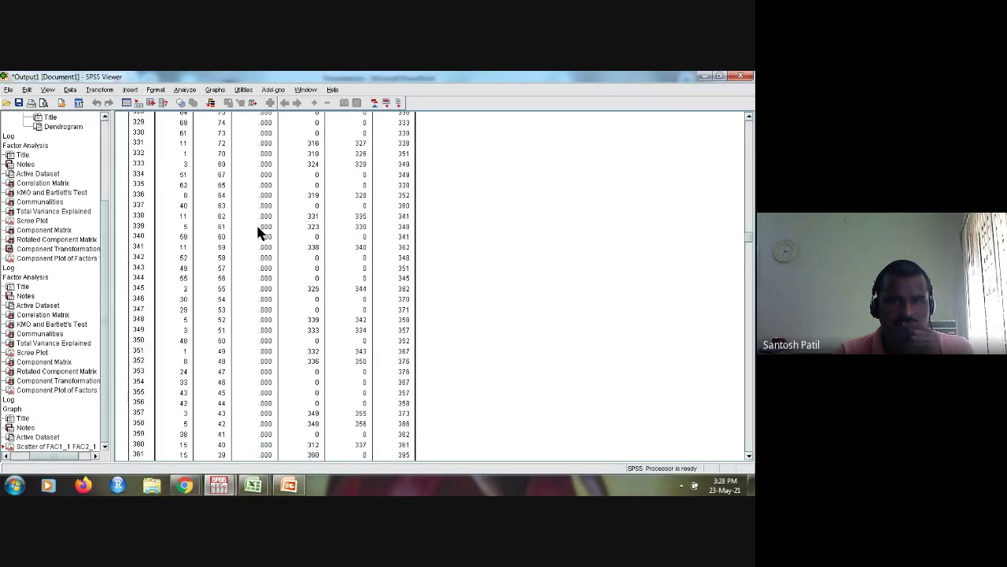
scroll(258, 232, "down", 5)
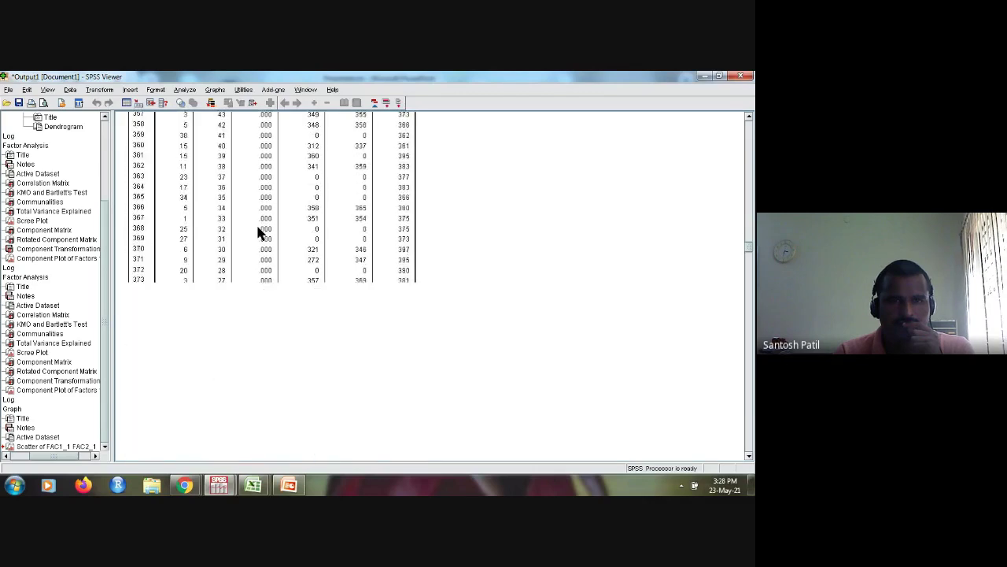
scroll(258, 232, "down", 3)
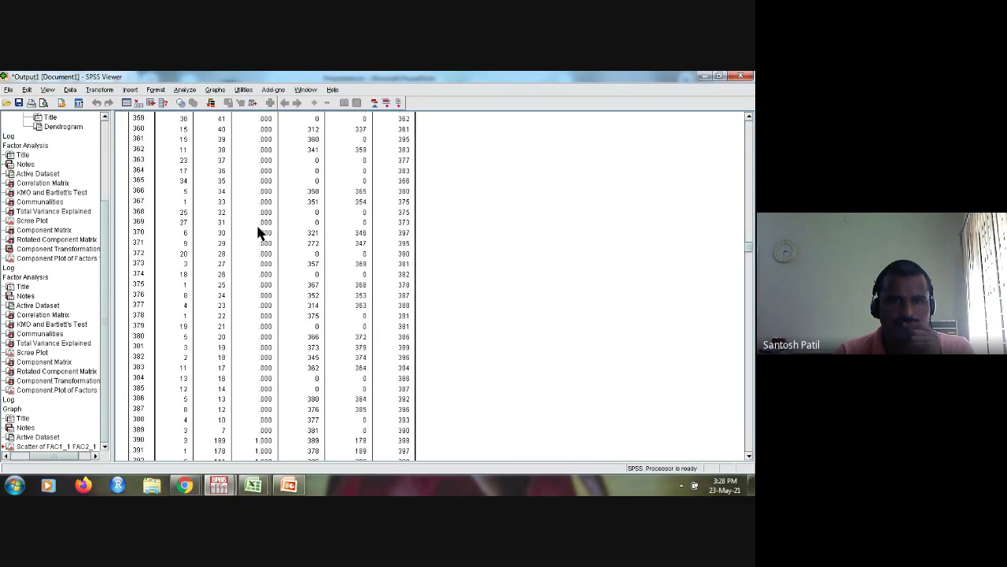
scroll(258, 233, "down", 3)
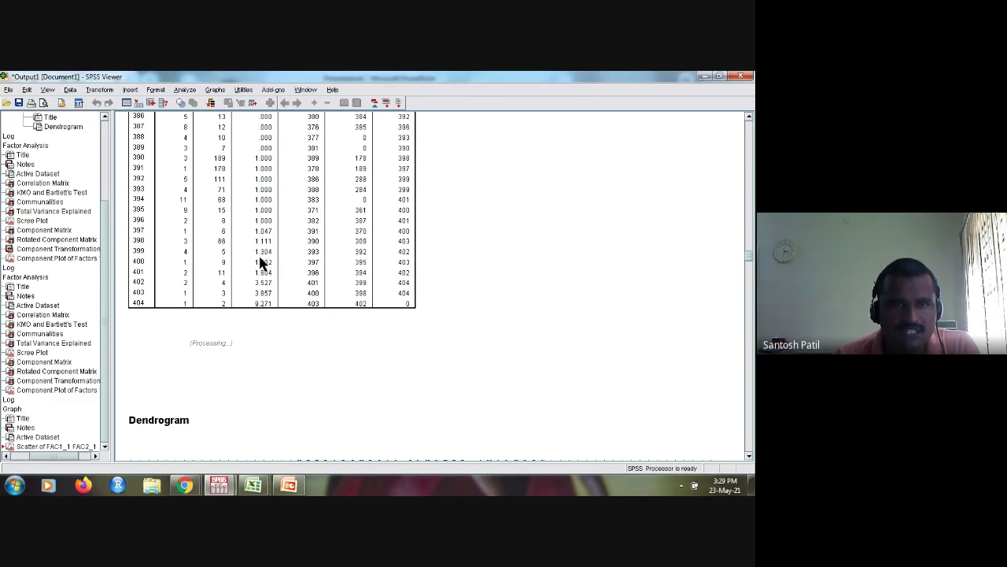
- Return to PowerPoint and resume the slide show on slide 61 with the Average Linkage Agglomeration Schedule
left_click(288, 484)
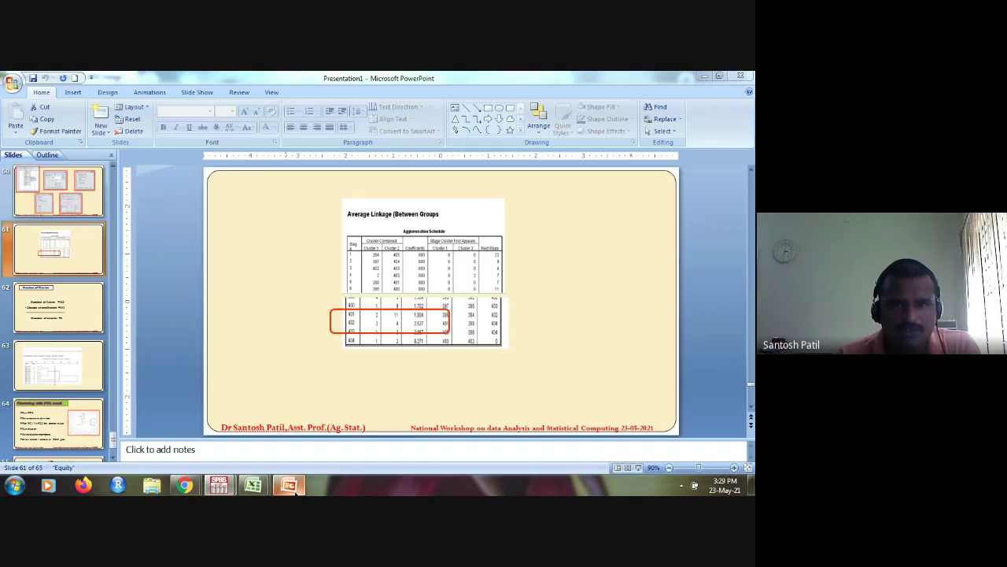
left_click(639, 469)
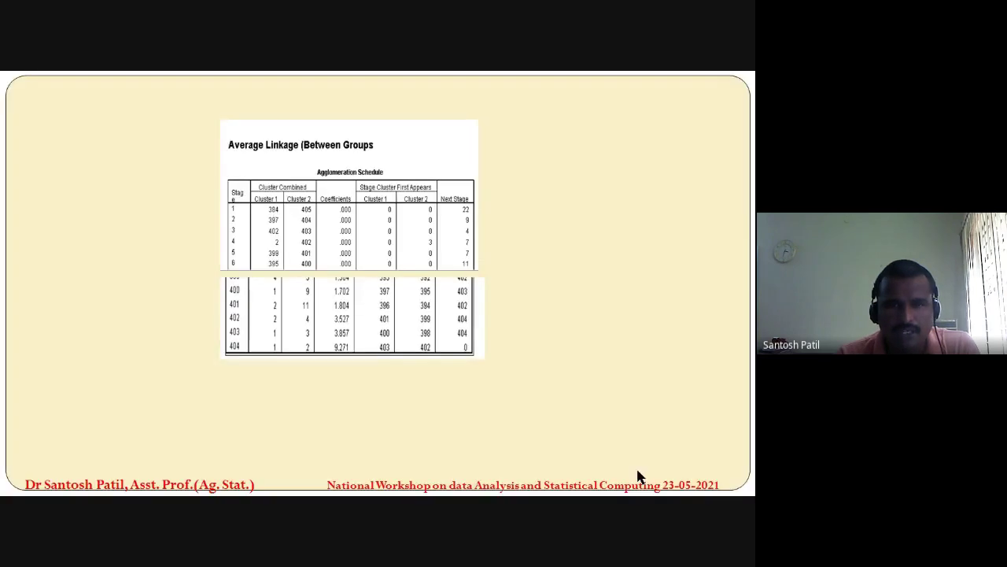